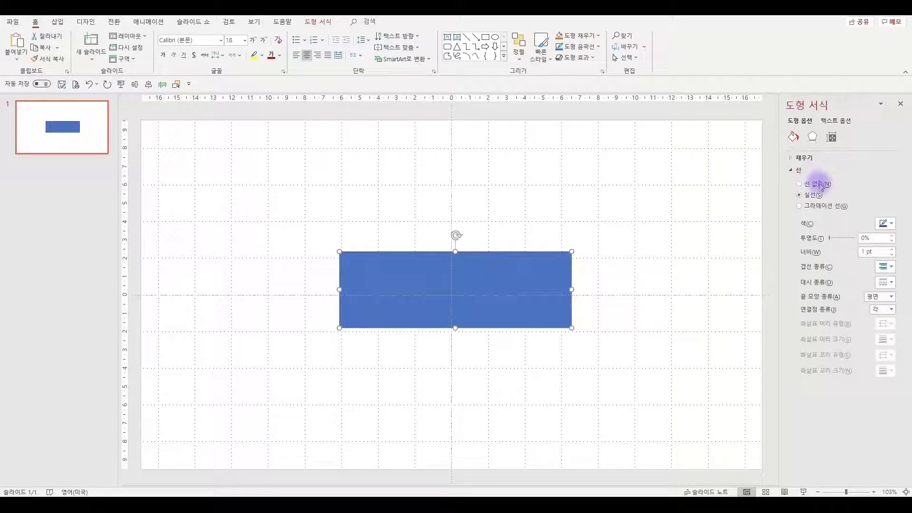
Remove the blue rectangle's outline and set its height to 4 cm and width to 20 cm.
click(815, 156)
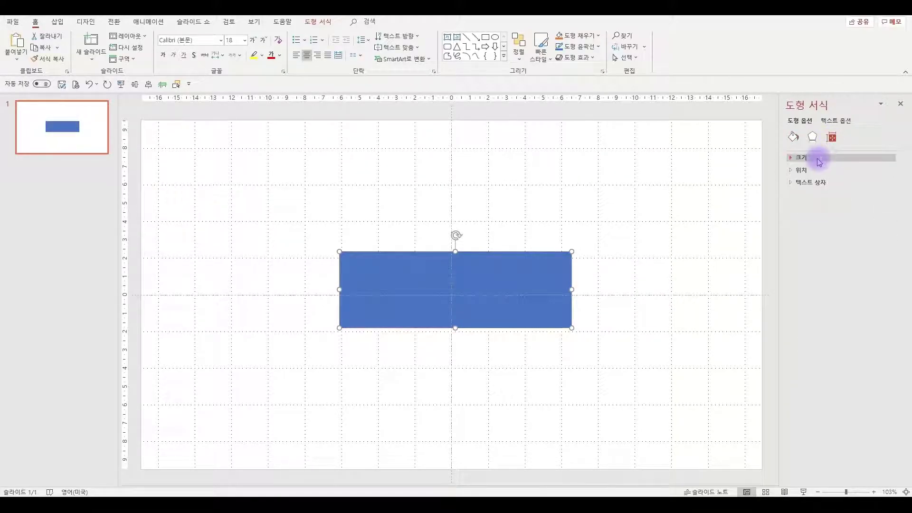
drag(873, 171, 832, 187)
text(4)
text(20)
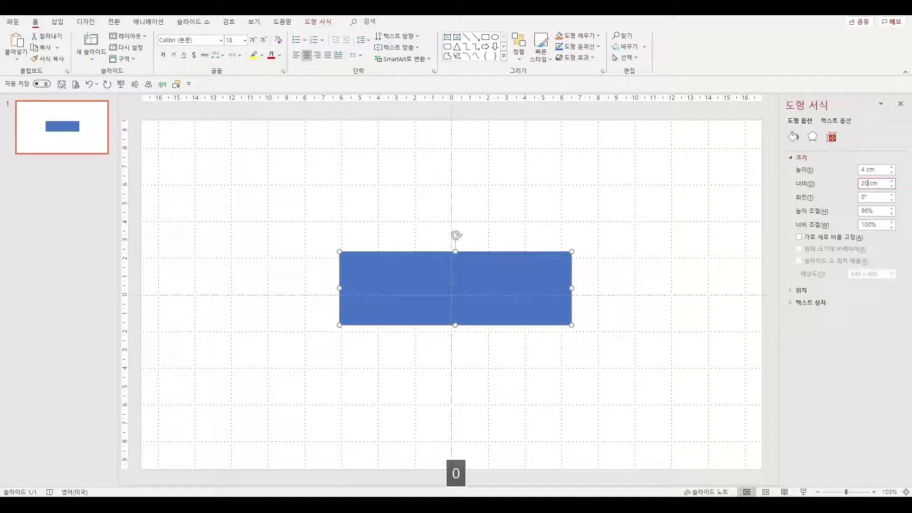
text(0)
key(Return)
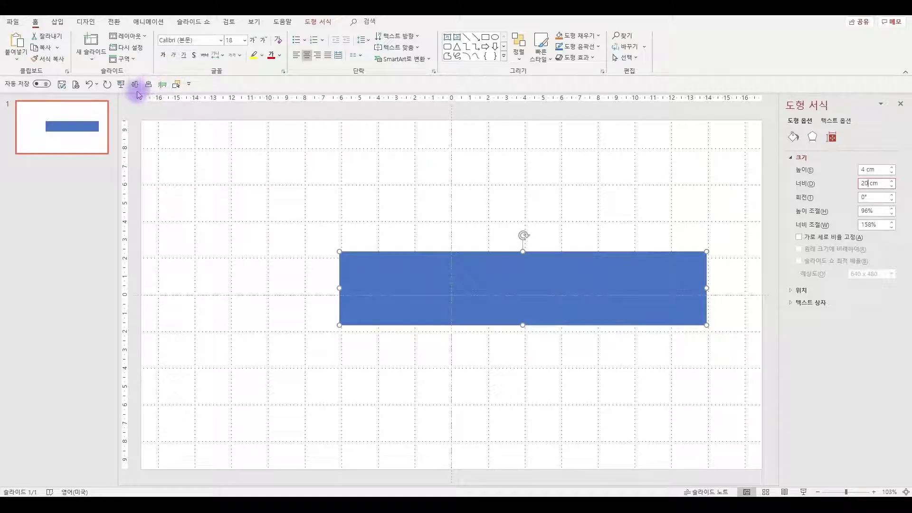
Centre the rectangle horizontally and vertically on the slide, and duplicate the slide.
click(134, 84)
click(149, 84)
click(88, 129)
key(ctrl+d)
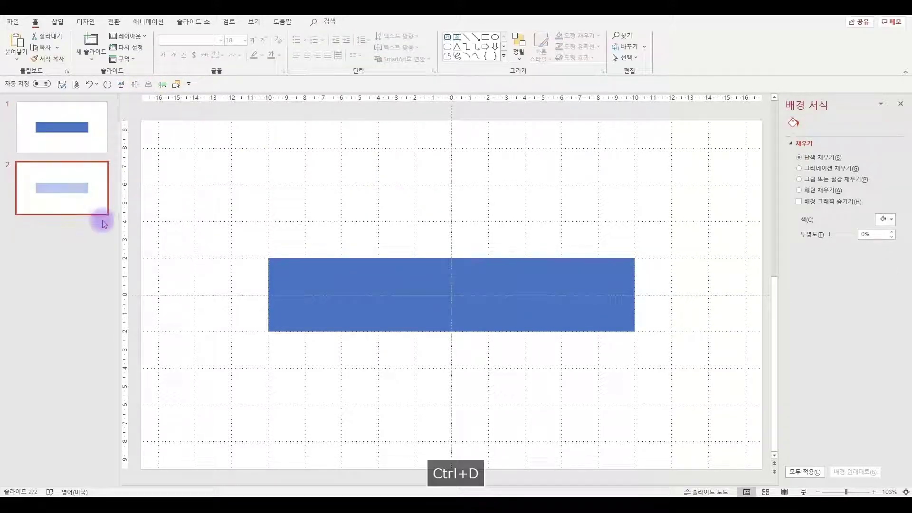
Duplicate the rectangle on slide 2 and set the copy's height to 8 cm and width to 2 cm.
click(361, 283)
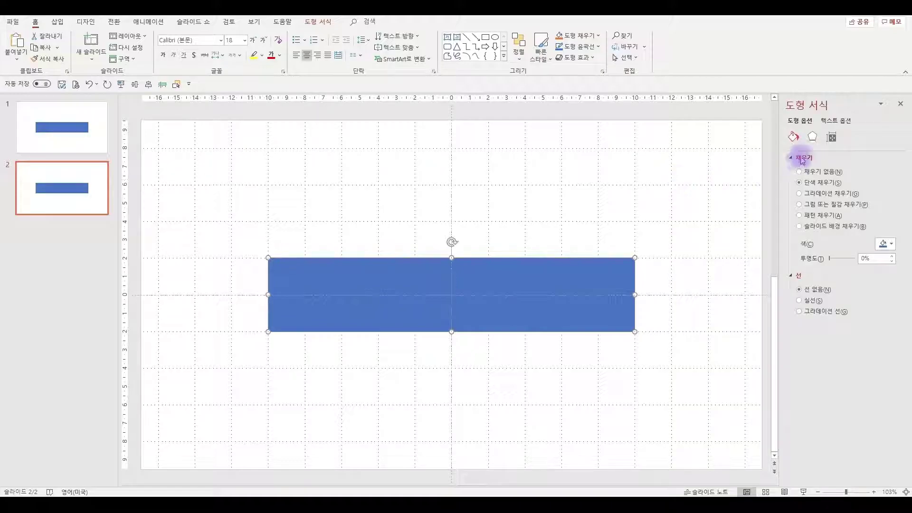
click(832, 137)
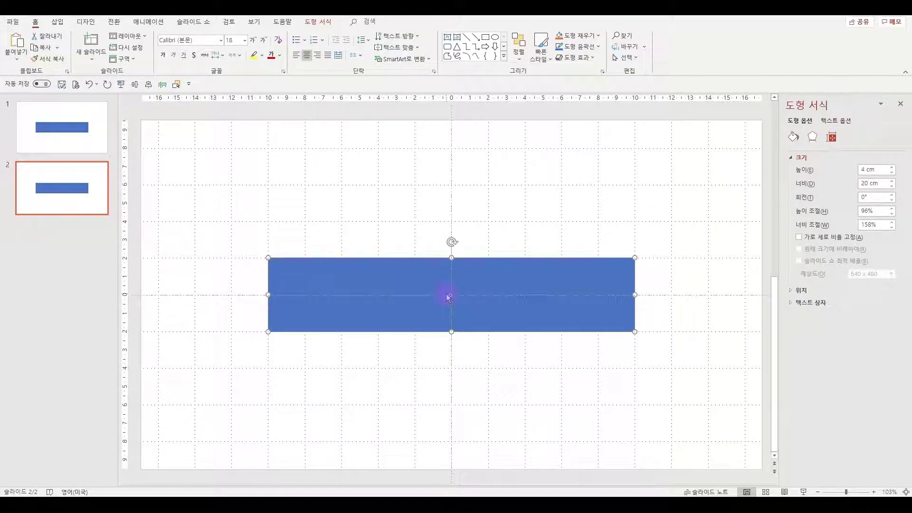
key(ctrl+d)
drag(499, 307, 493, 354)
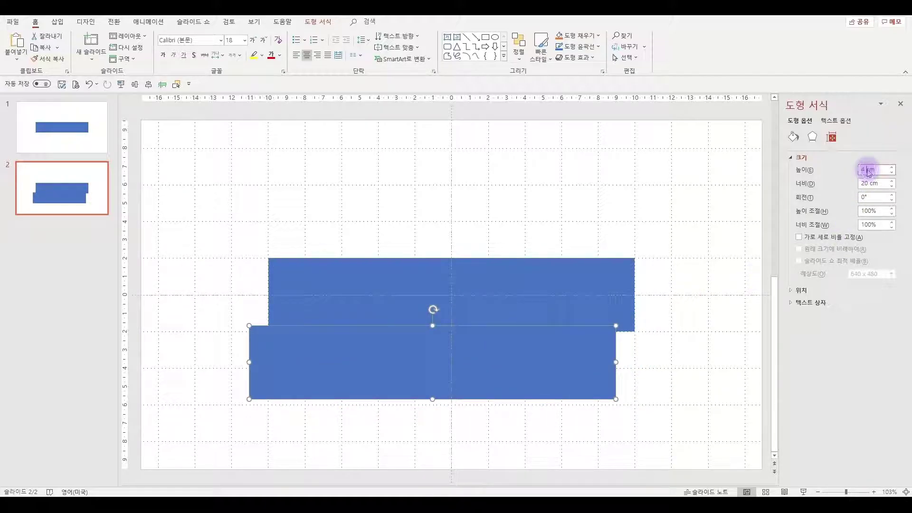
drag(868, 172, 851, 173)
text(8)
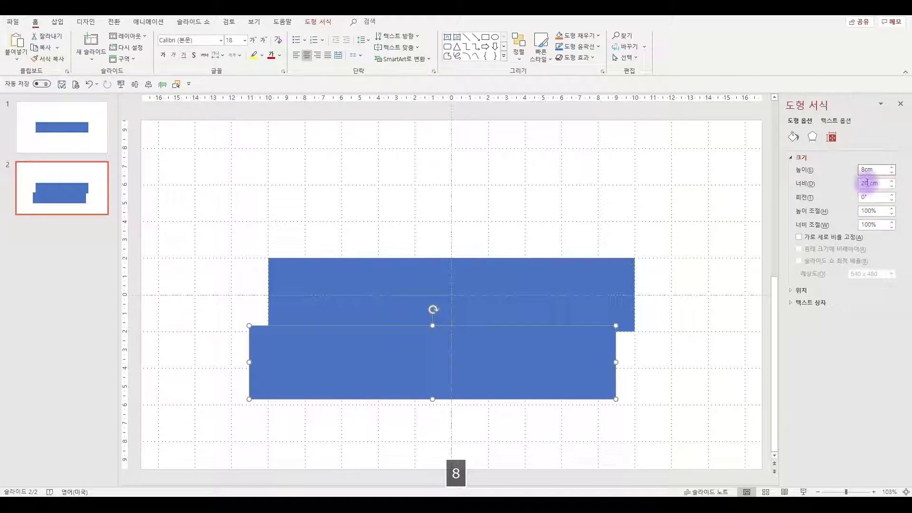
click(868, 183)
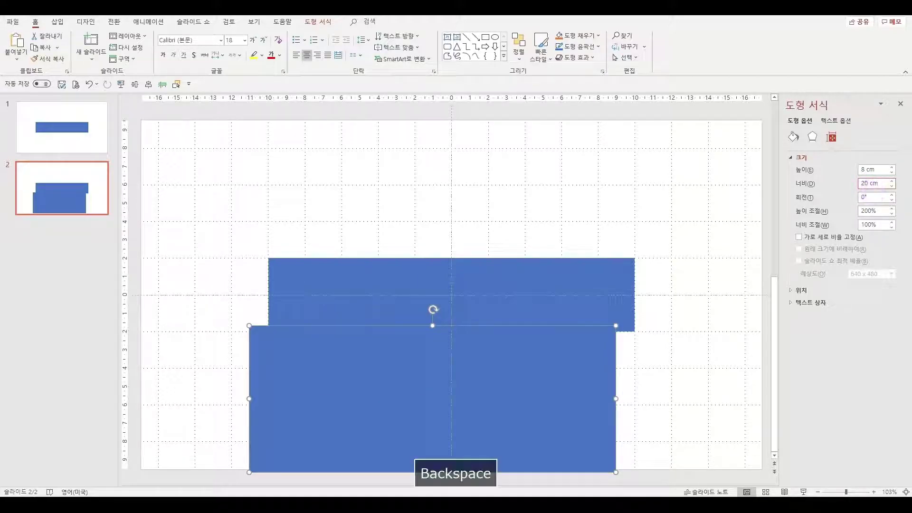
text(2)
key(Return)
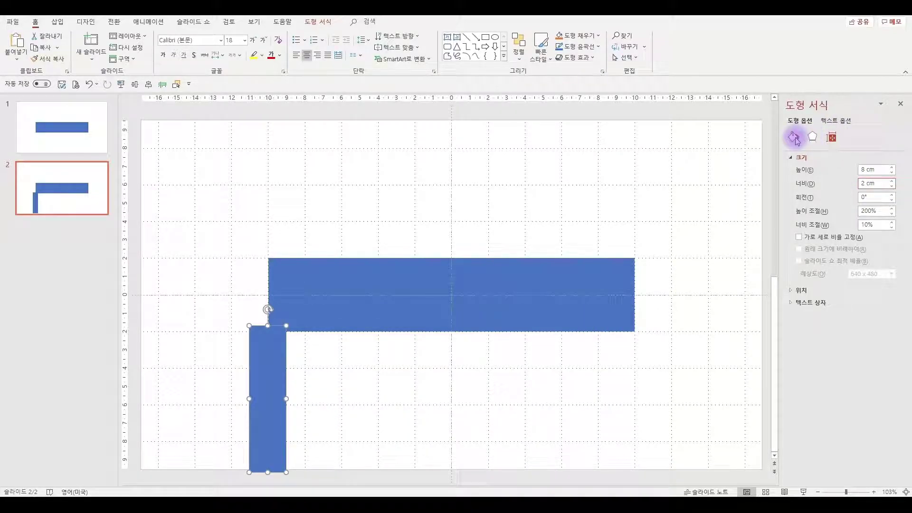
Fill the narrow bar with the gold theme colour and place it over the rectangle's left end, vertically centred on the slide.
click(794, 138)
click(886, 244)
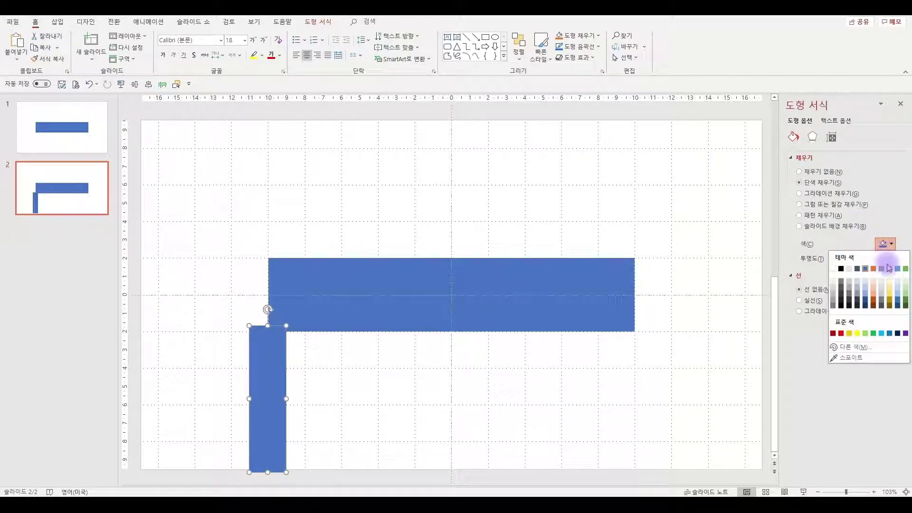
click(890, 269)
drag(257, 404, 257, 326)
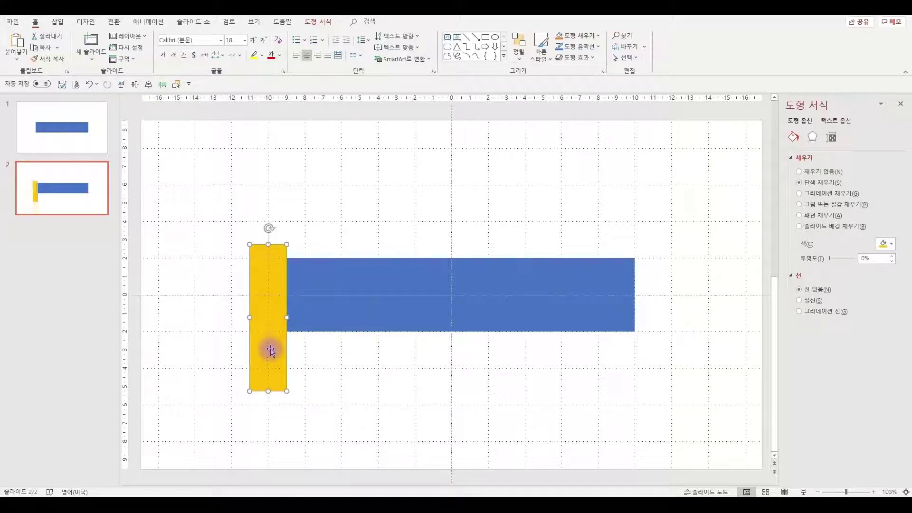
click(135, 84)
Duplicate the gold bar and place the copy over the rectangle's right end, vertically centred on the slide.
click(262, 283)
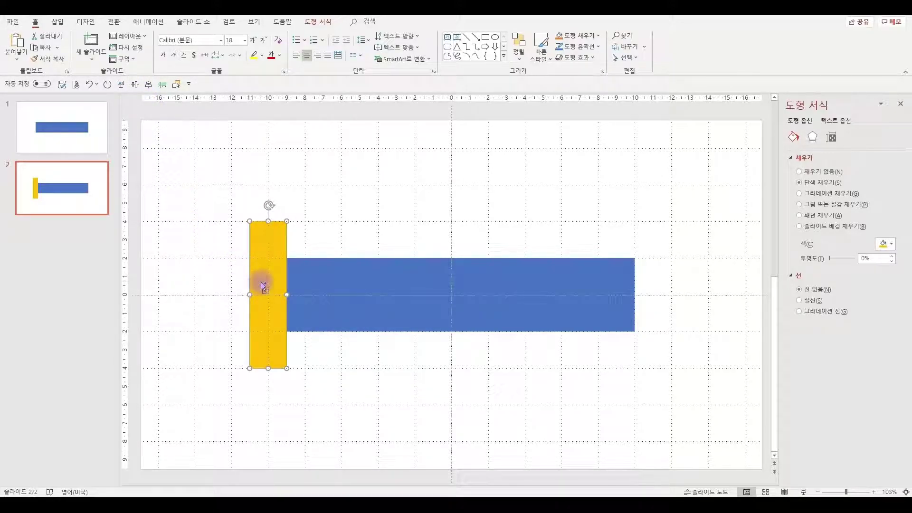
key(ctrl+d)
drag(258, 300, 637, 325)
click(135, 85)
Rotate the left and right gold bars clockwise by about 15° each.
click(275, 272)
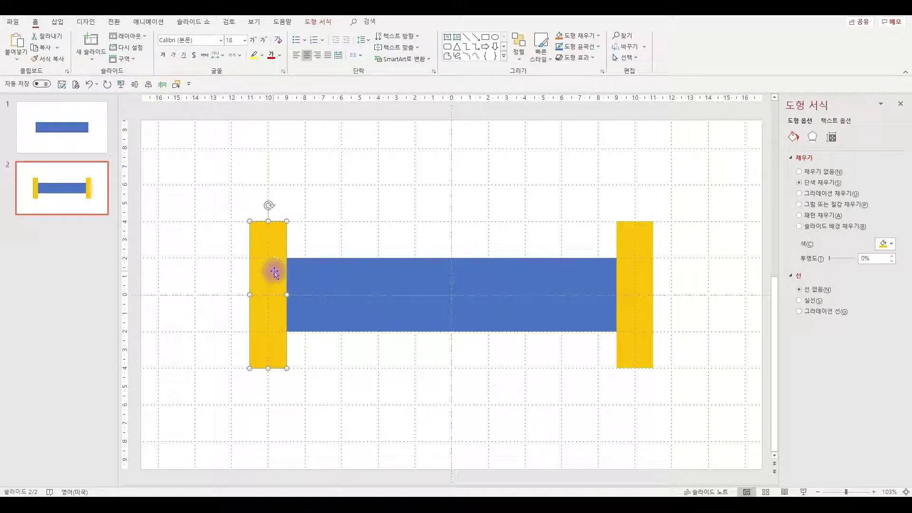
key(alt+Left)
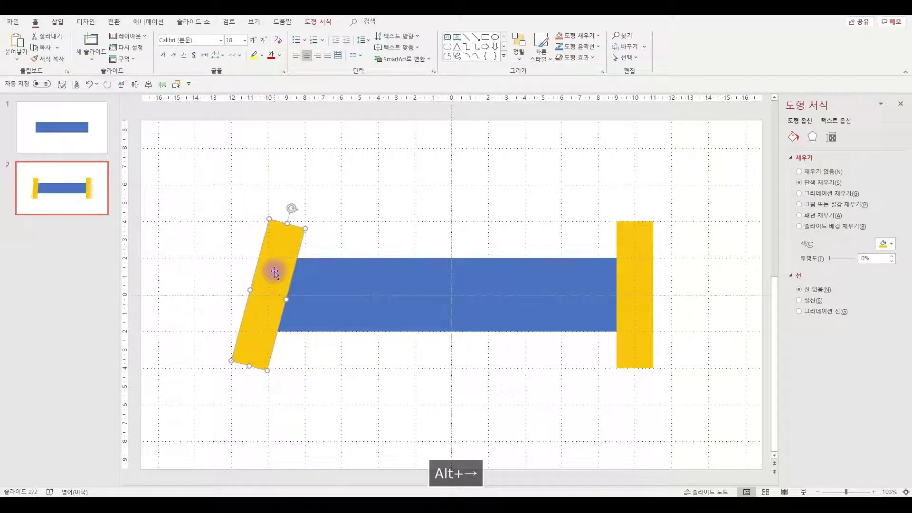
click(635, 265)
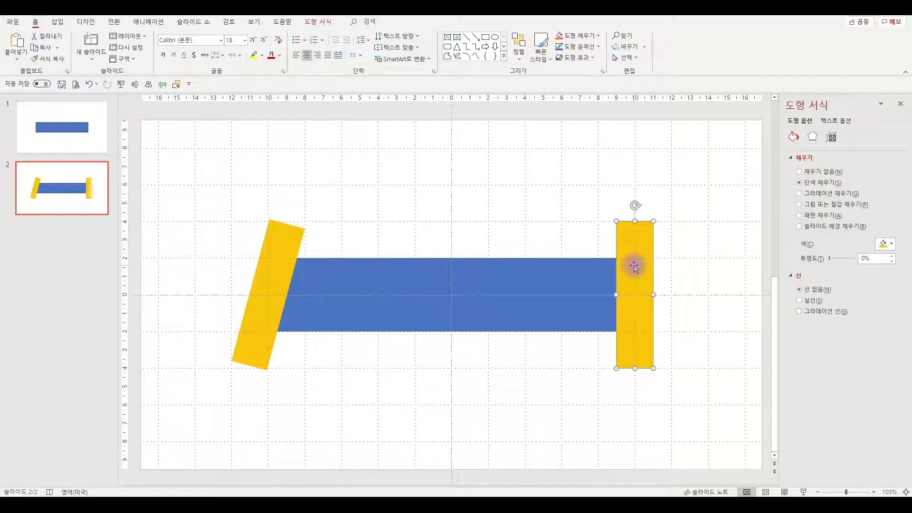
key(alt+Left)
Subtract the left gold bar from the blue rectangle with Merge Shapes to cut a slanted left end.
click(387, 269)
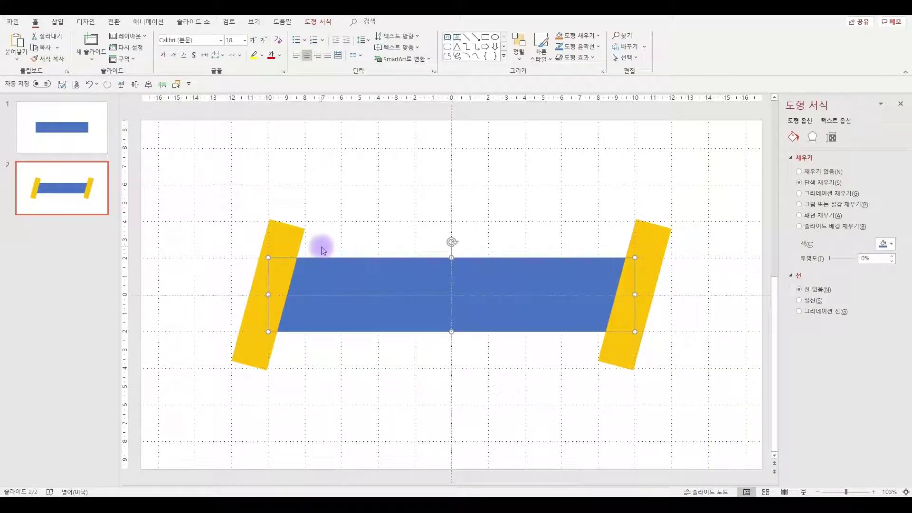
ctrl+click(283, 241)
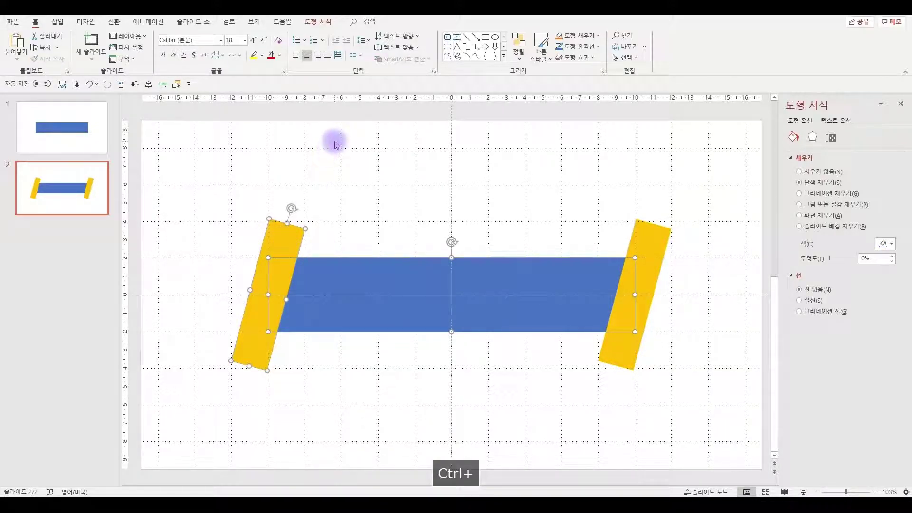
click(310, 24)
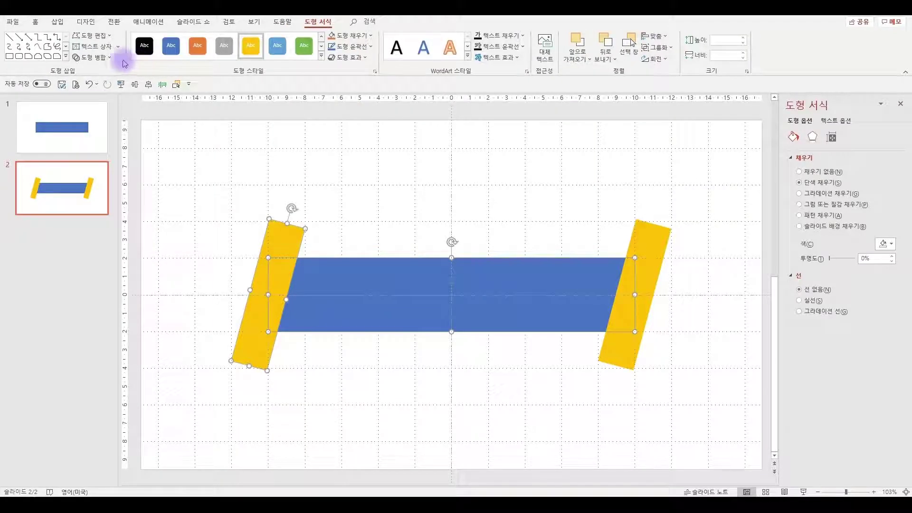
click(113, 59)
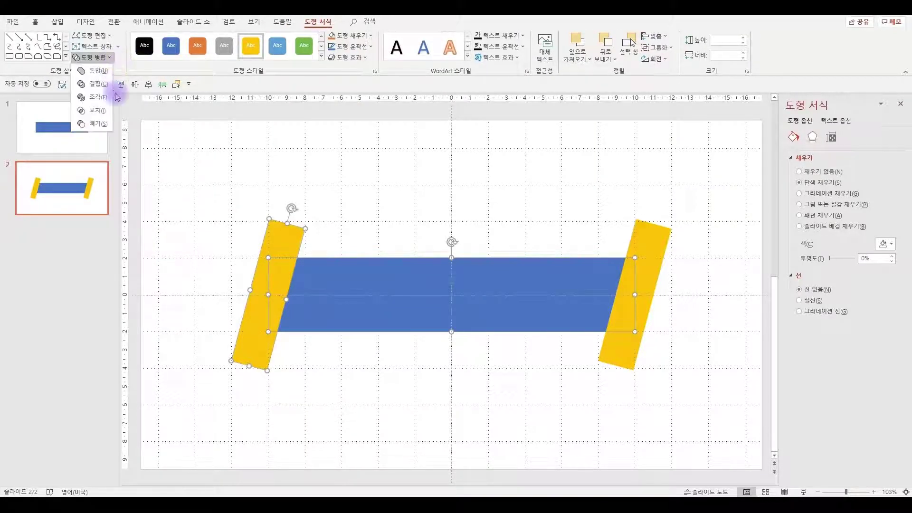
click(106, 124)
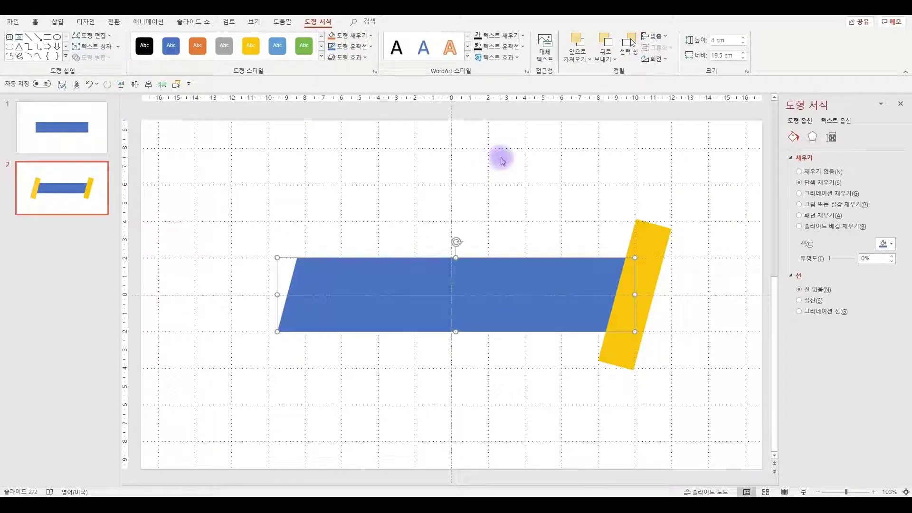
Subtract the right gold bar from the blue shape to complete the parallelogram.
ctrl+click(642, 247)
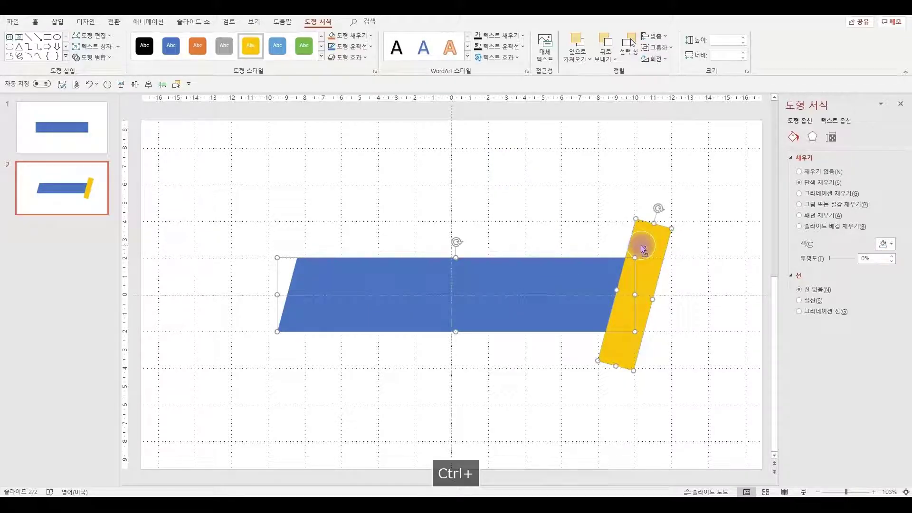
click(103, 63)
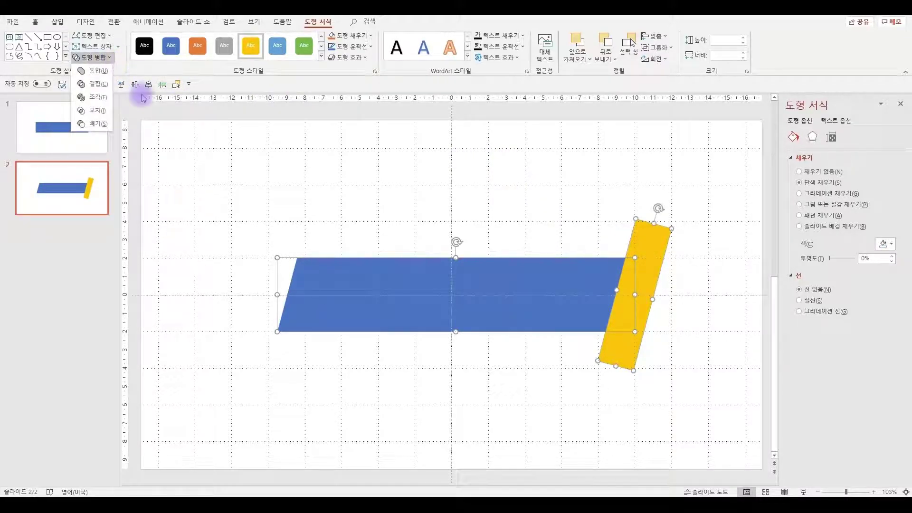
click(104, 125)
Duplicate the parallelogram slide and return to slide 2.
click(344, 209)
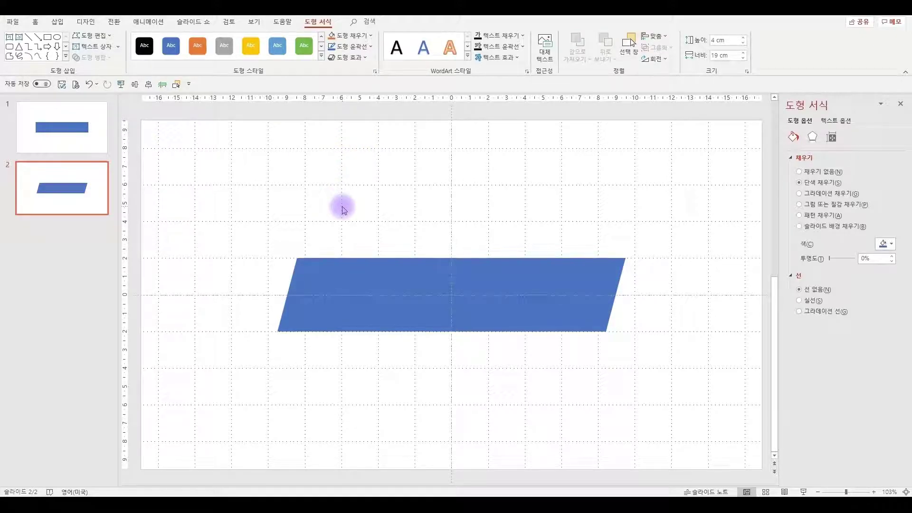
key(ctrl+d)
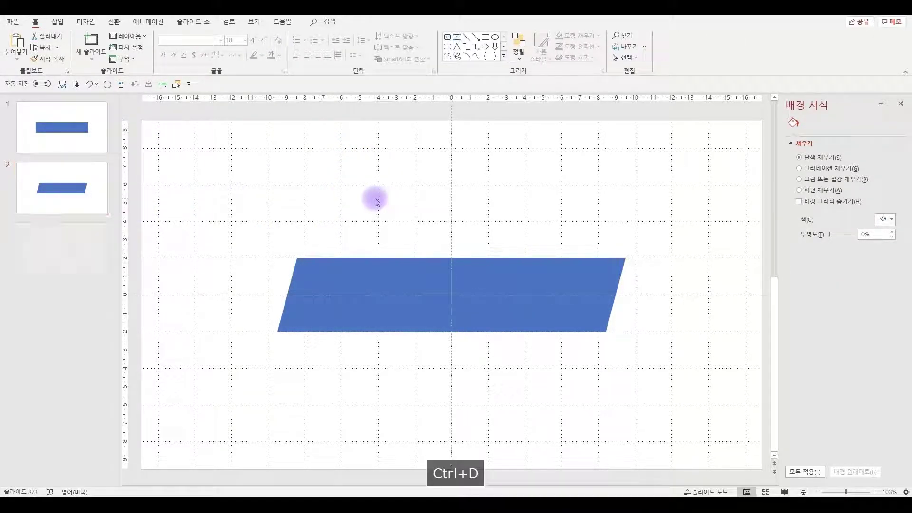
click(56, 179)
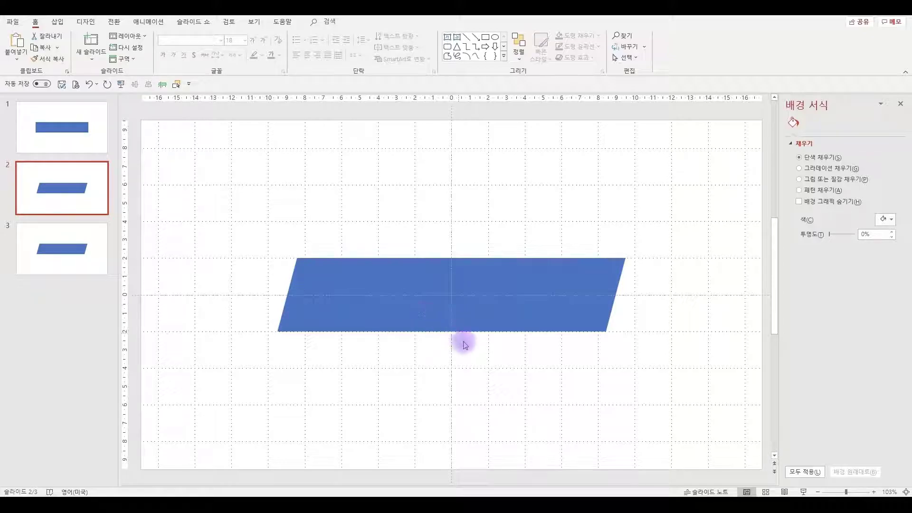
Duplicate the blue parallelogram, fill the copy with the gold theme colour and centre it on the slide over the original.
click(394, 289)
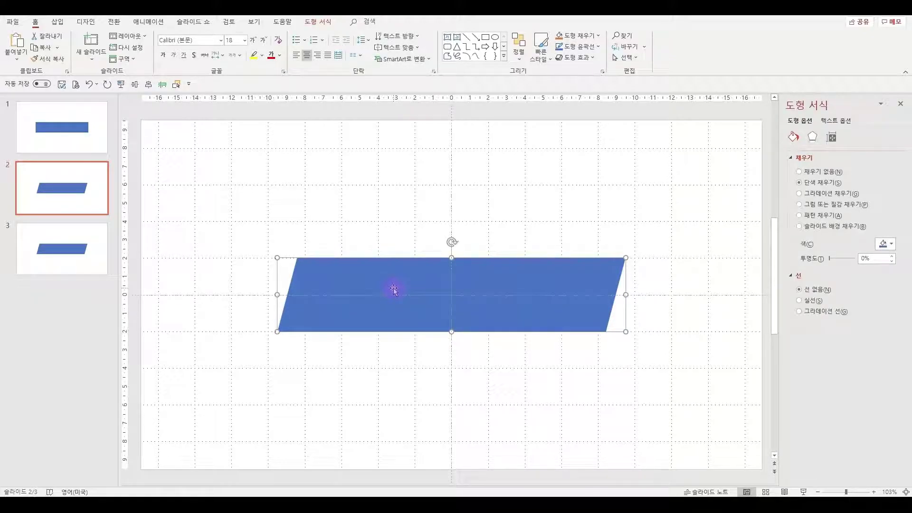
key(ctrl+d)
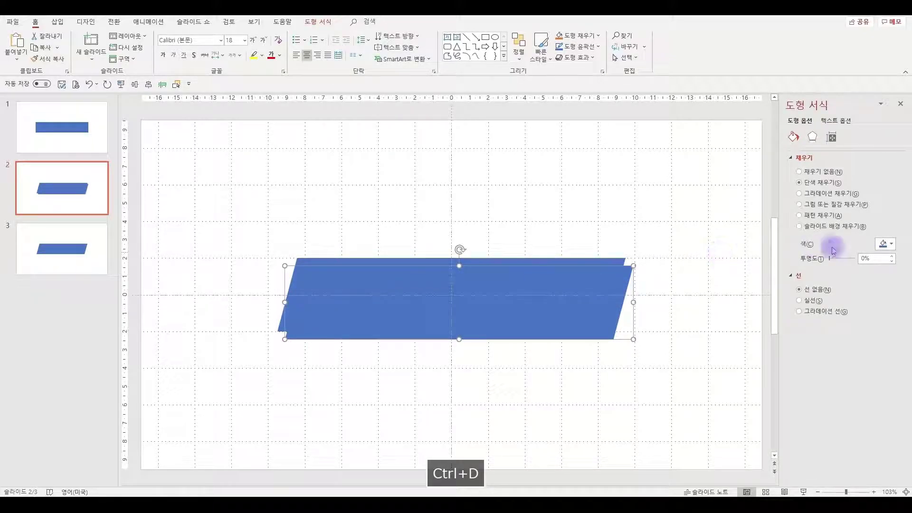
click(883, 244)
click(889, 269)
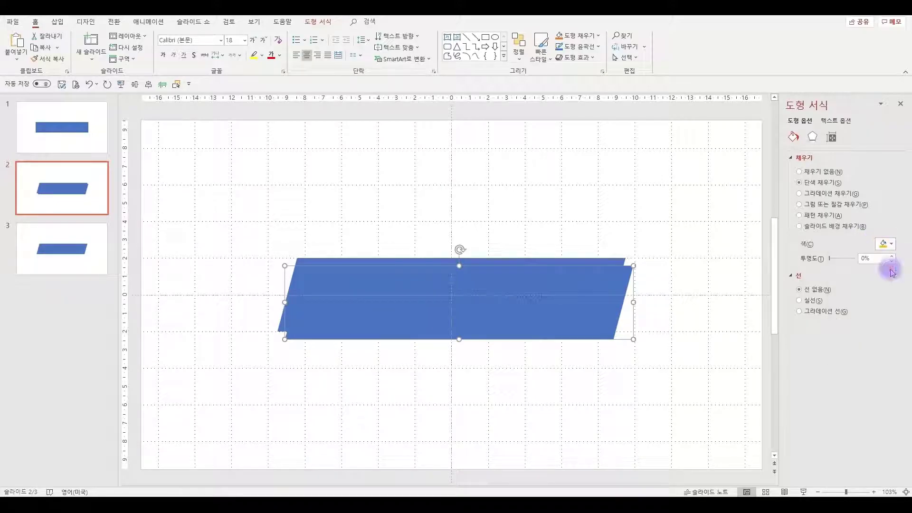
click(135, 86)
click(148, 84)
click(204, 299)
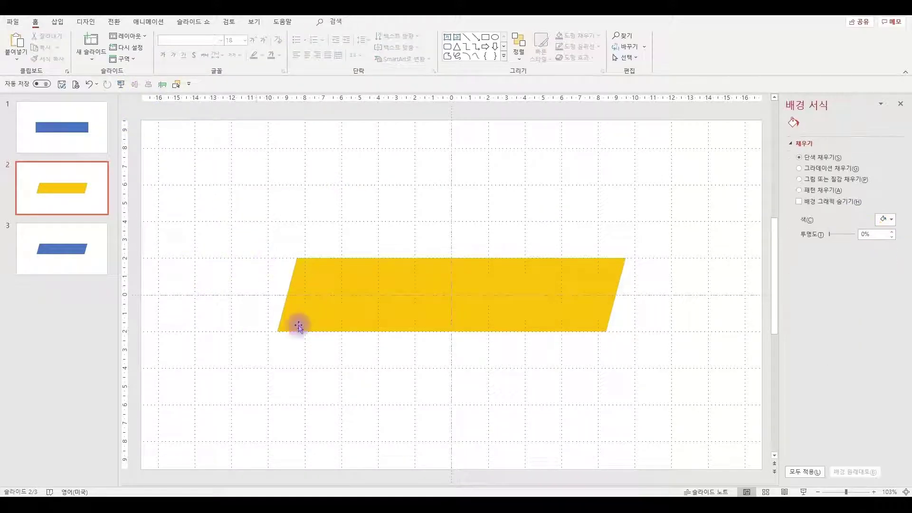
Nudge the gold parallelogram slightly to the right and subtract it from the blue one, leaving a thin slanted strip.
click(327, 288)
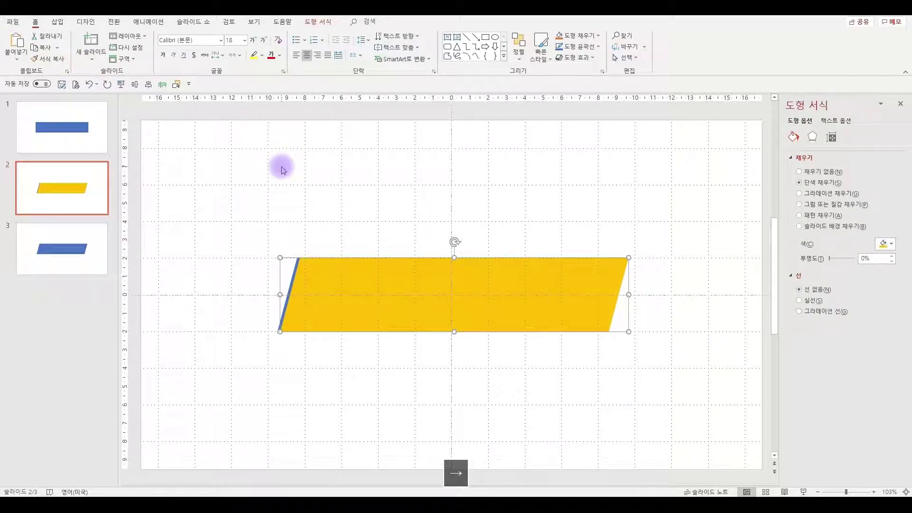
click(266, 266)
click(295, 266)
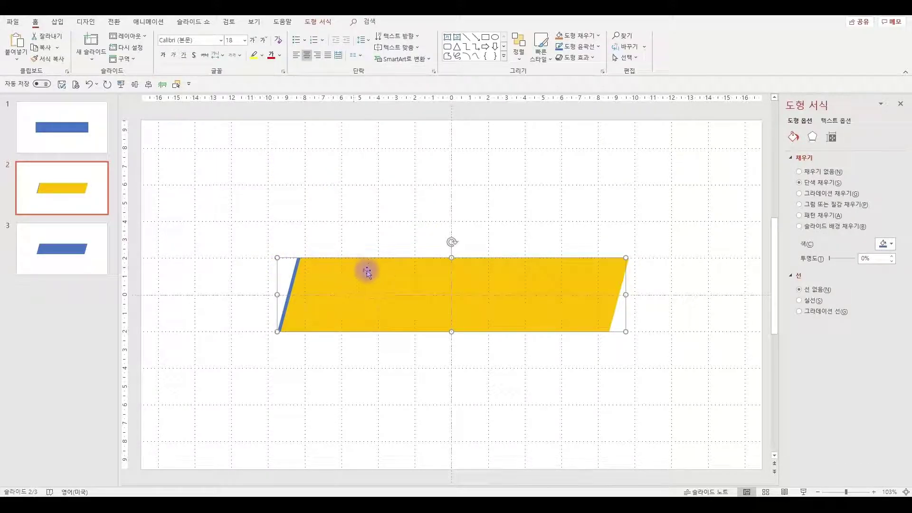
drag(379, 277, 381, 277)
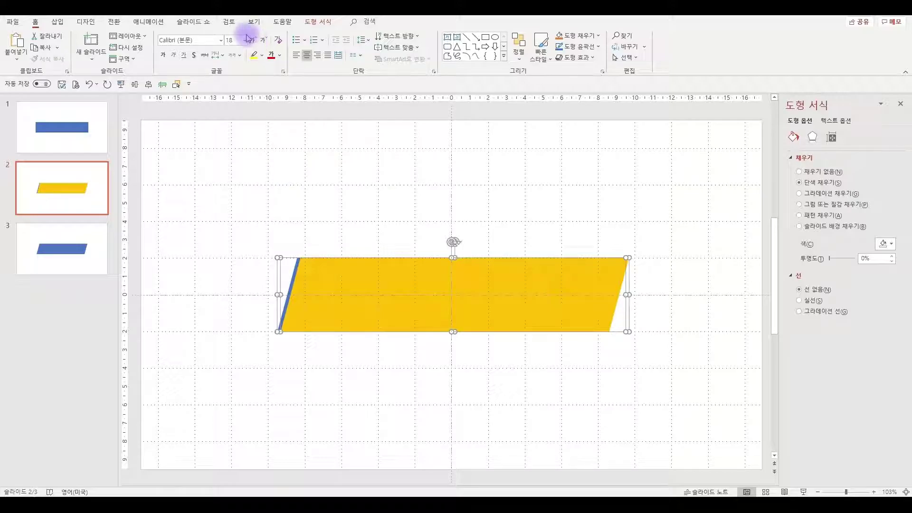
click(319, 28)
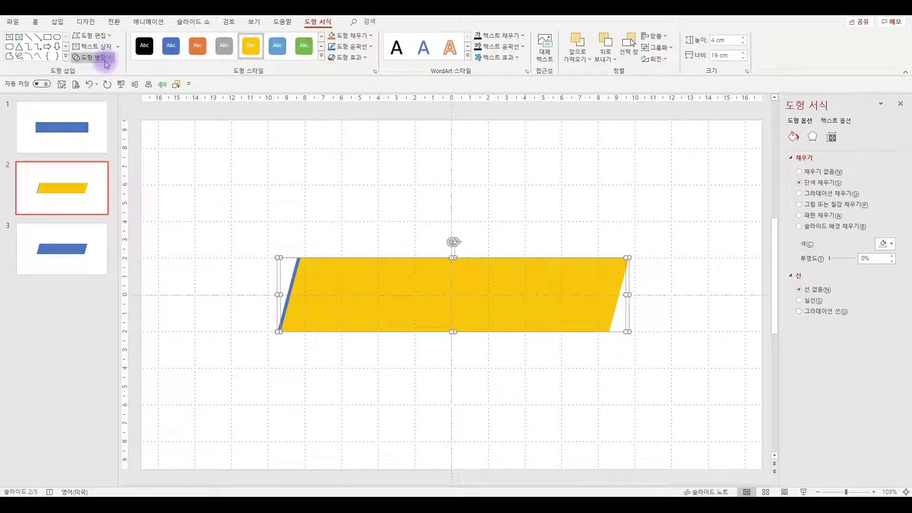
click(95, 57)
click(98, 124)
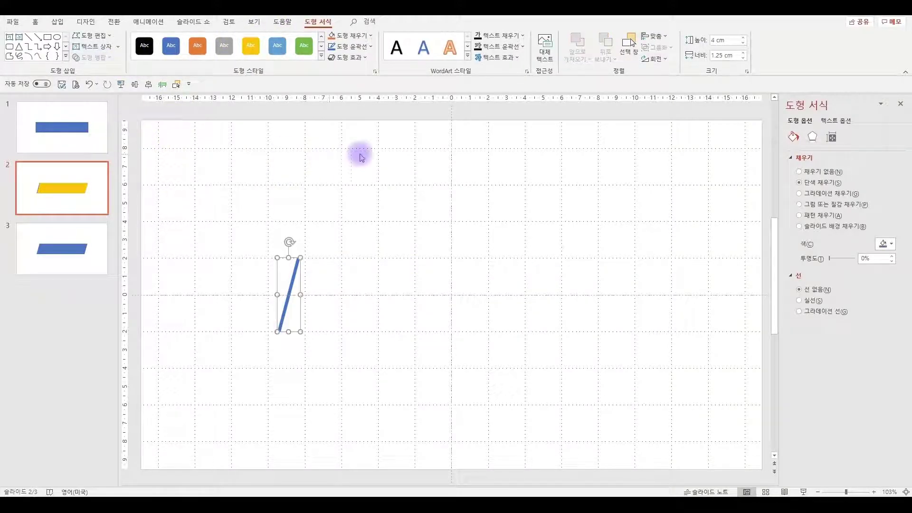
Duplicate the blue parallelogram on slide 3 and centre the copy exactly over the original.
click(465, 255)
click(59, 248)
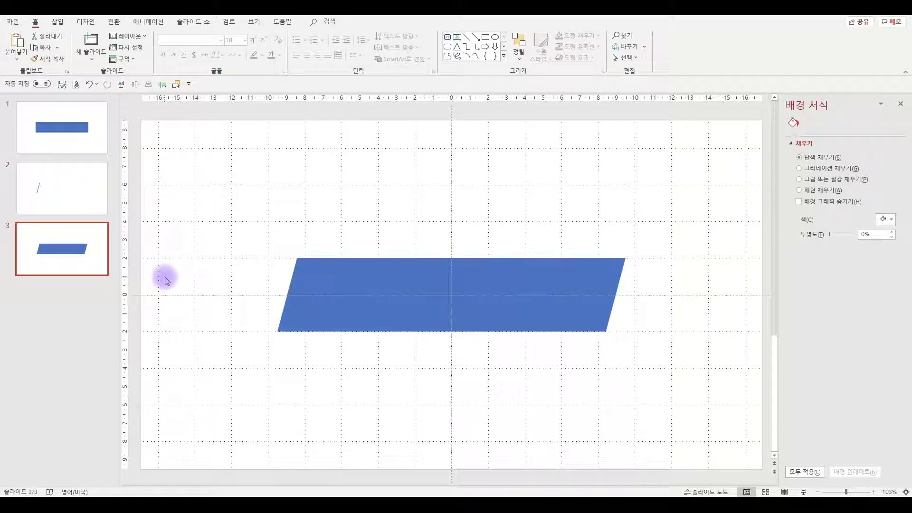
click(340, 296)
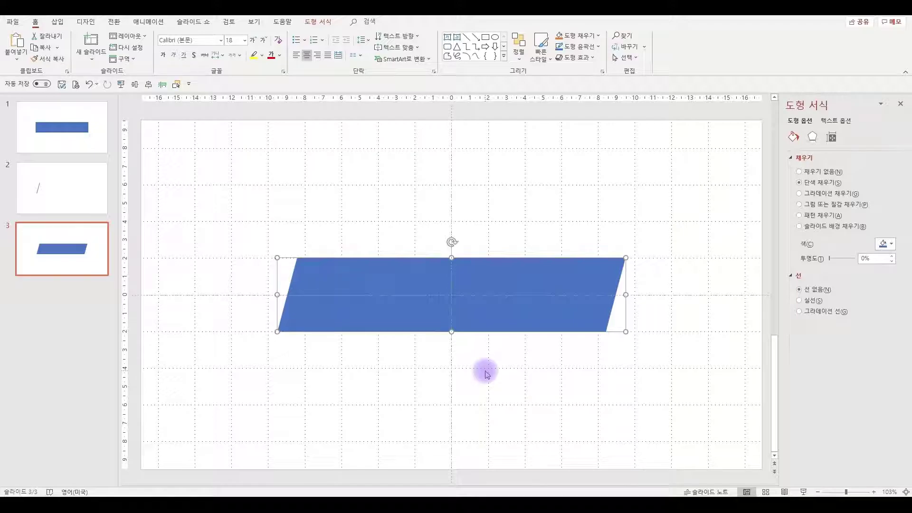
key(ctrl+d)
drag(495, 314, 468, 307)
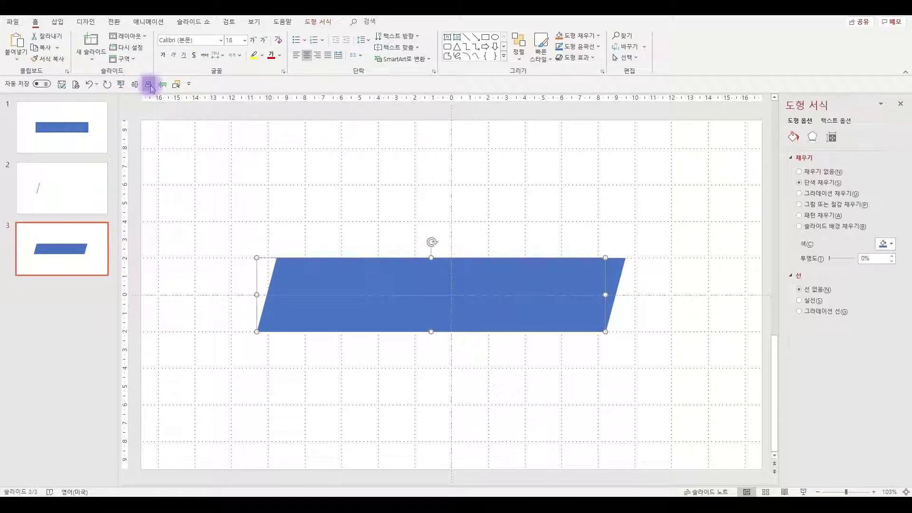
click(150, 86)
Fill the parallelogram copy with the light grey theme colour and shift it horizontally to the left, exposing a slanted blue band.
click(884, 245)
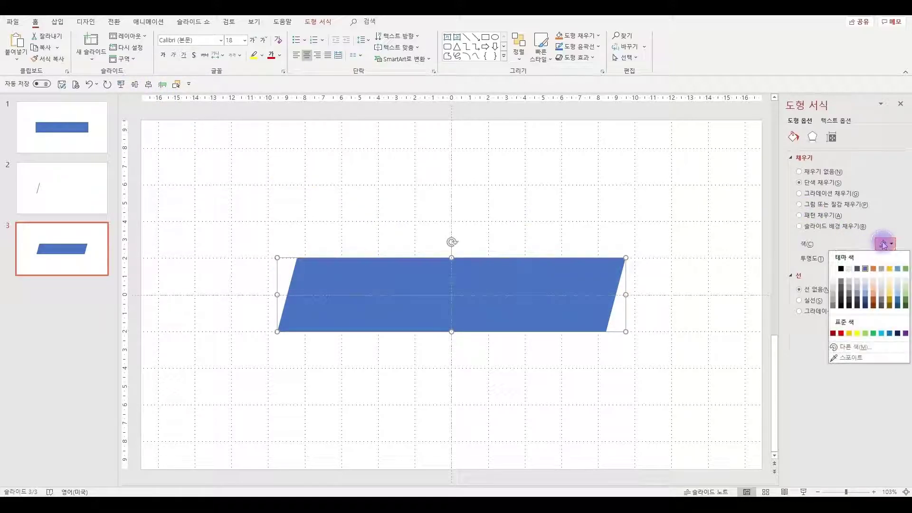
click(849, 278)
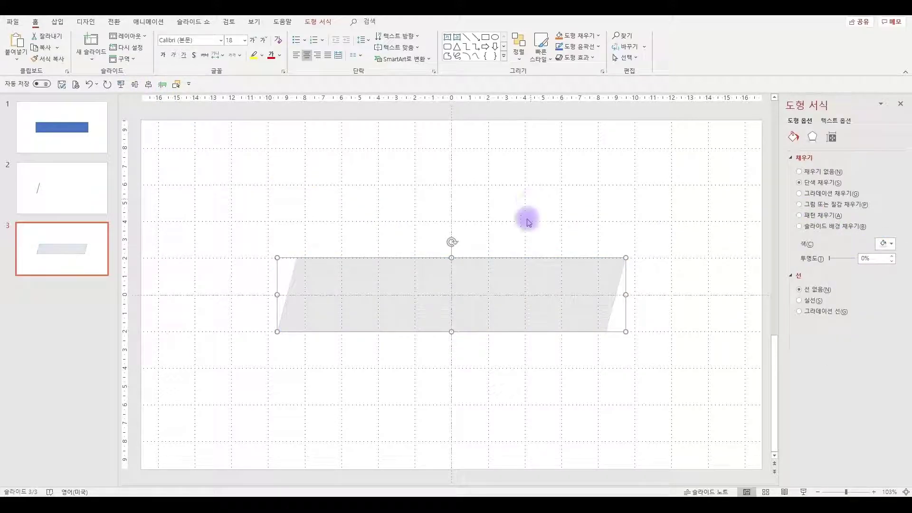
drag(510, 293, 478, 291)
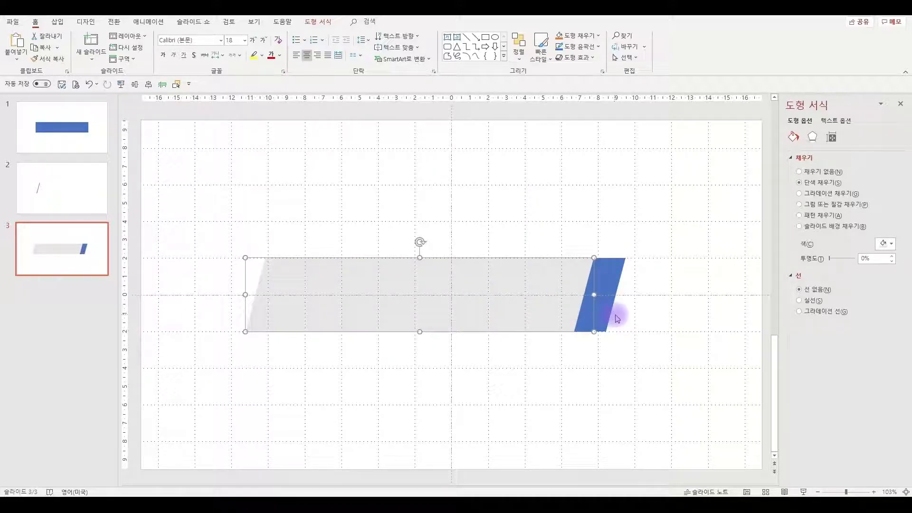
Fine-tune the grey parallelogram further left until the exposed blue band at the right end is about 2 cm wide.
ctrl+scroll(603, 304, up, 10)
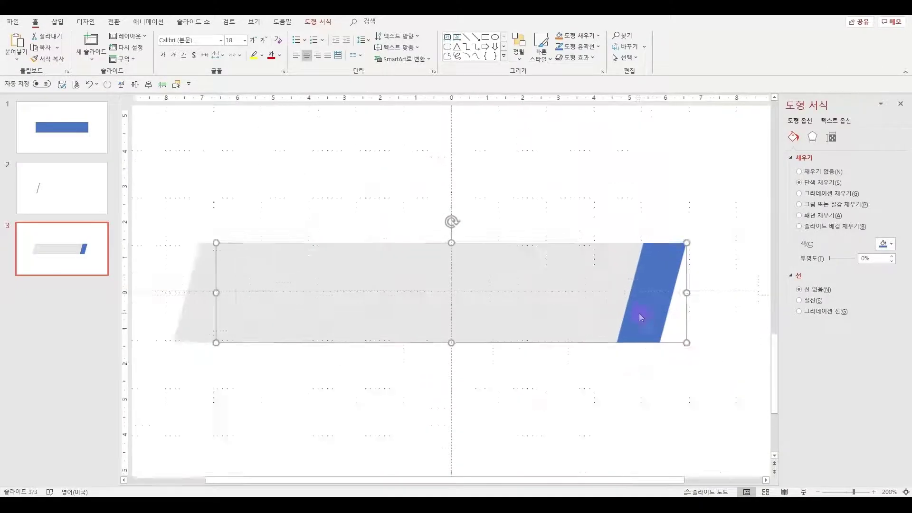
drag(499, 481, 687, 479)
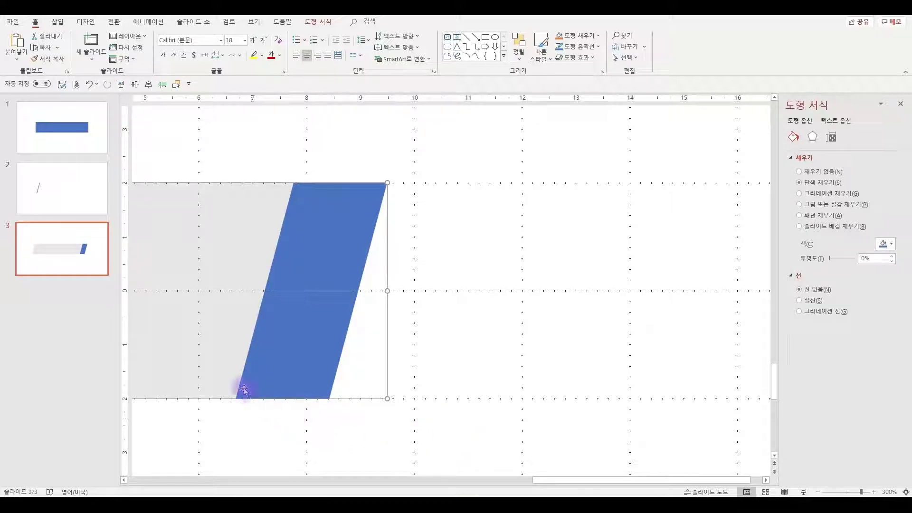
click(216, 343)
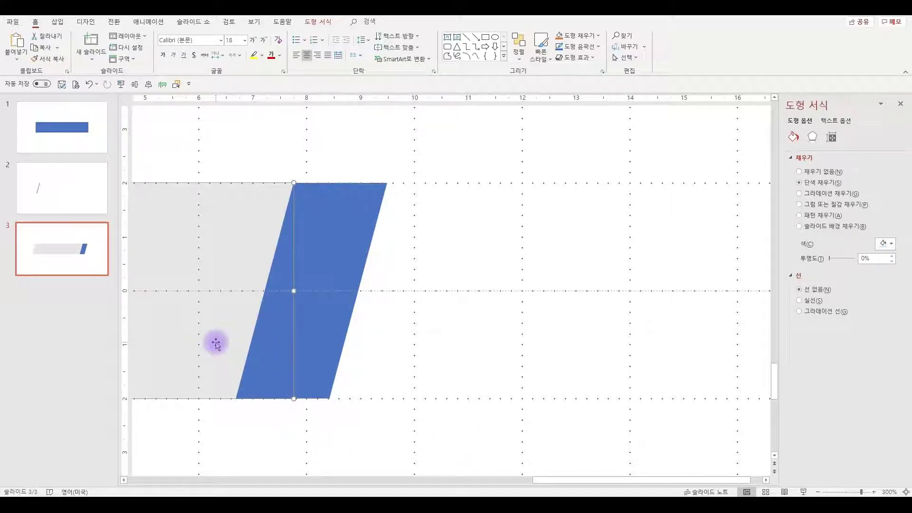
drag(216, 343, 200, 341)
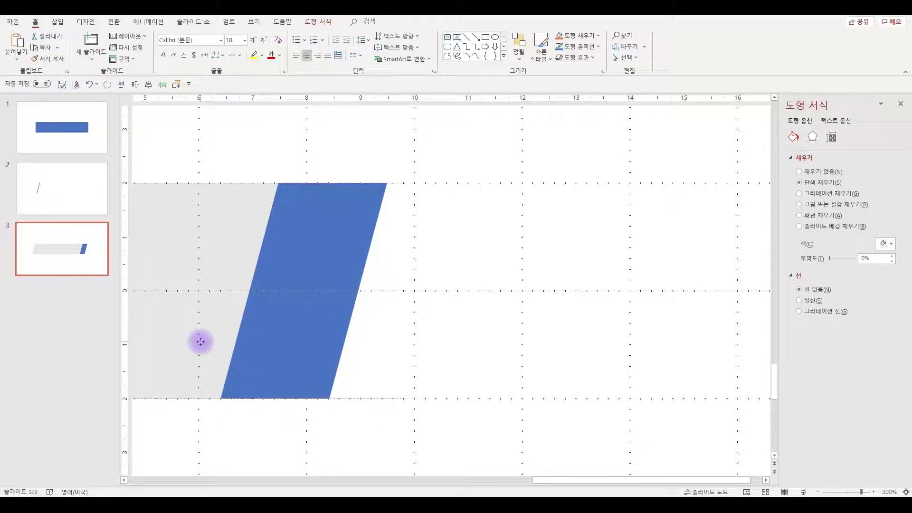
drag(201, 342, 200, 342)
click(386, 445)
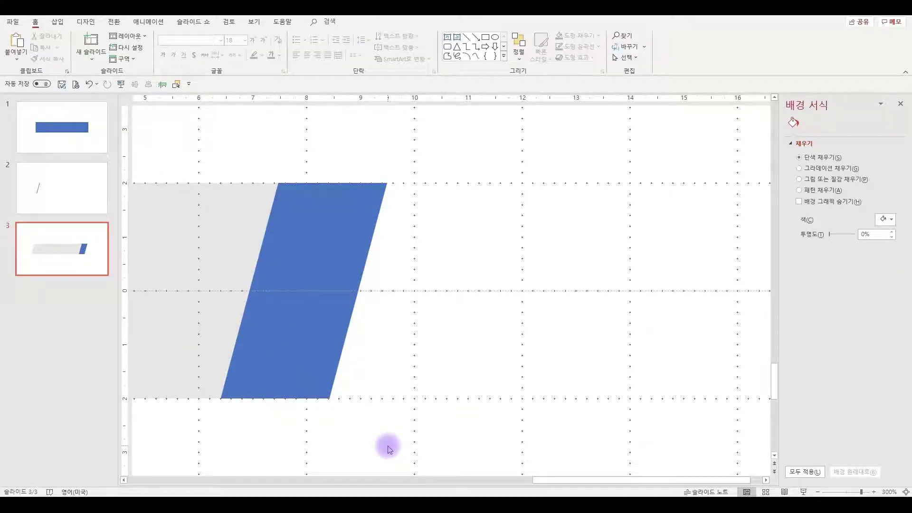
Duplicate the grey parallelogram and place the copy in line with it, shifted well to the left.
ctrl+scroll(388, 448, down, 8)
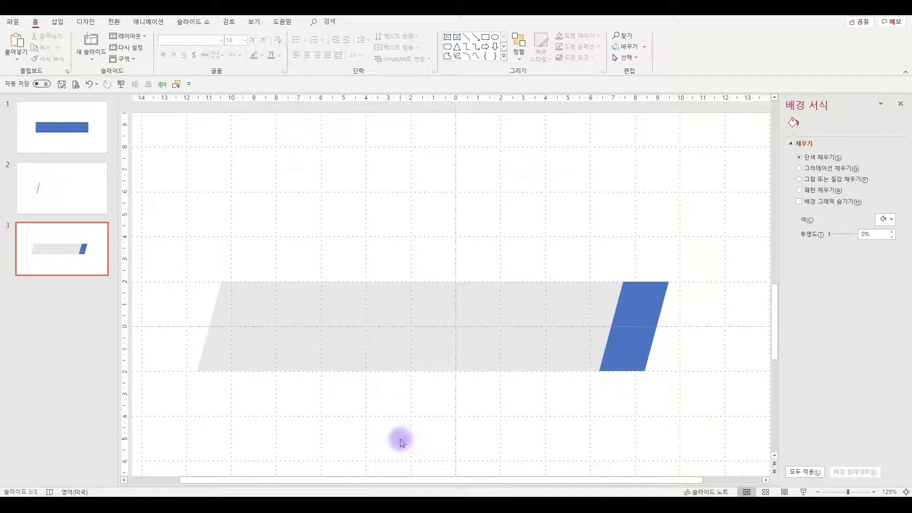
click(414, 358)
key(ctrl+d)
drag(452, 363, 188, 352)
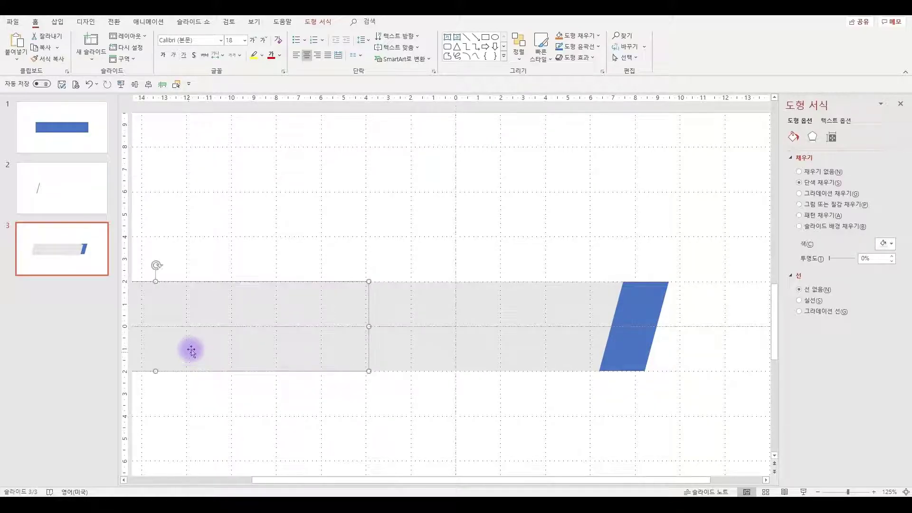
Copy the thin blue slanted strip from slide 2 and paste it onto the banner on slide 3.
click(90, 211)
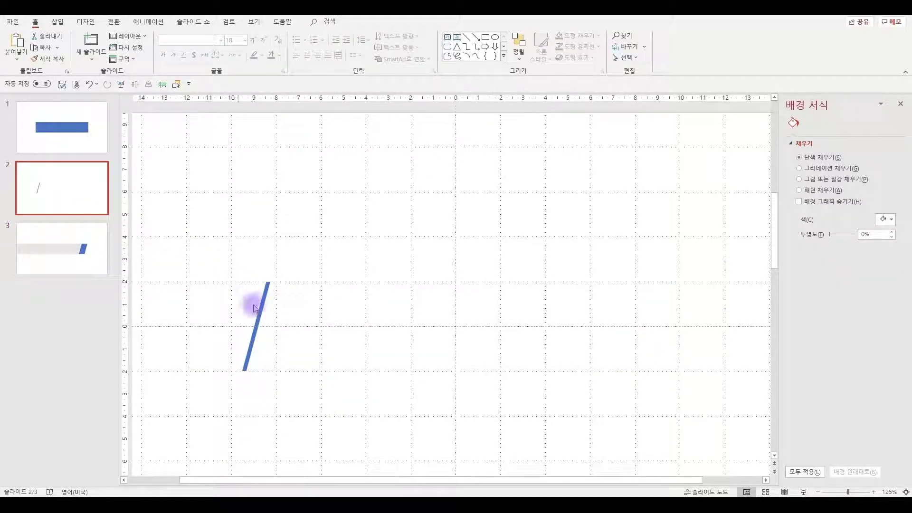
click(259, 312)
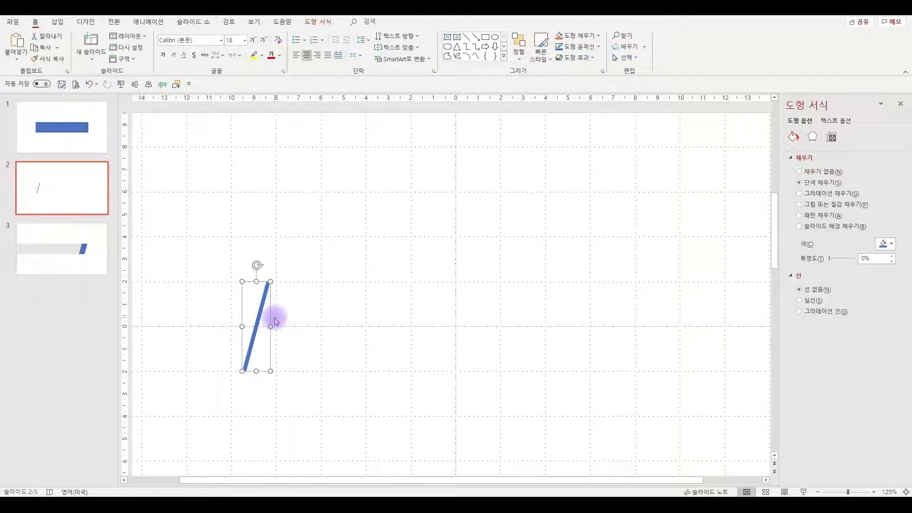
key(ctrl+c)
click(87, 250)
key(ctrl+v)
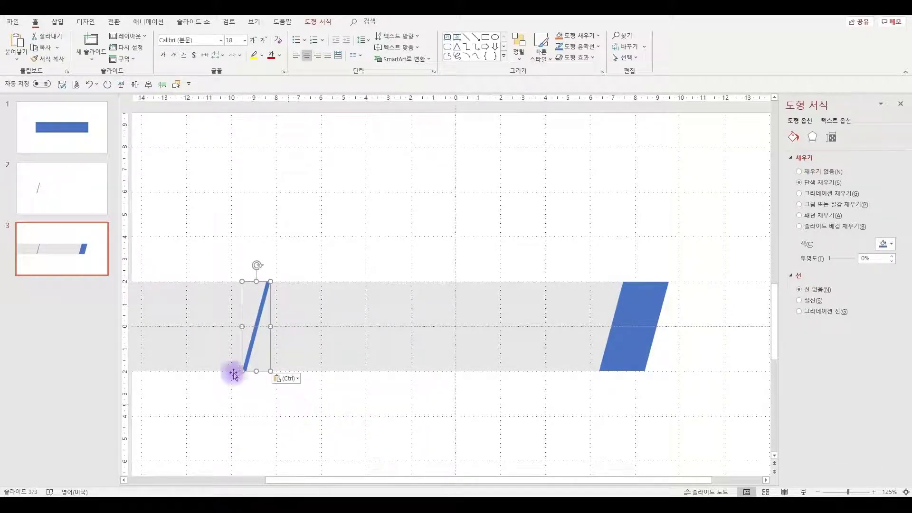
Fill the left grey parallelogram with black and move it left so its slanted edge leaves only the thin blue strip exposed.
click(217, 350)
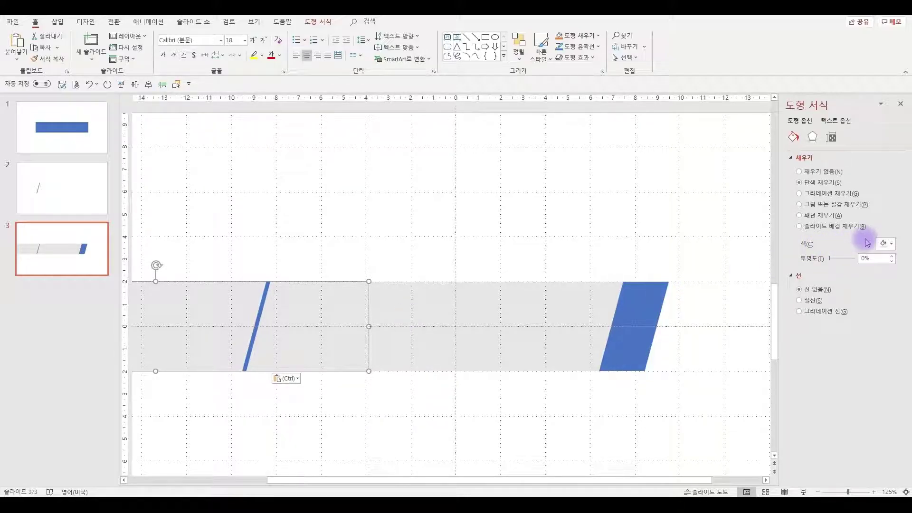
click(883, 248)
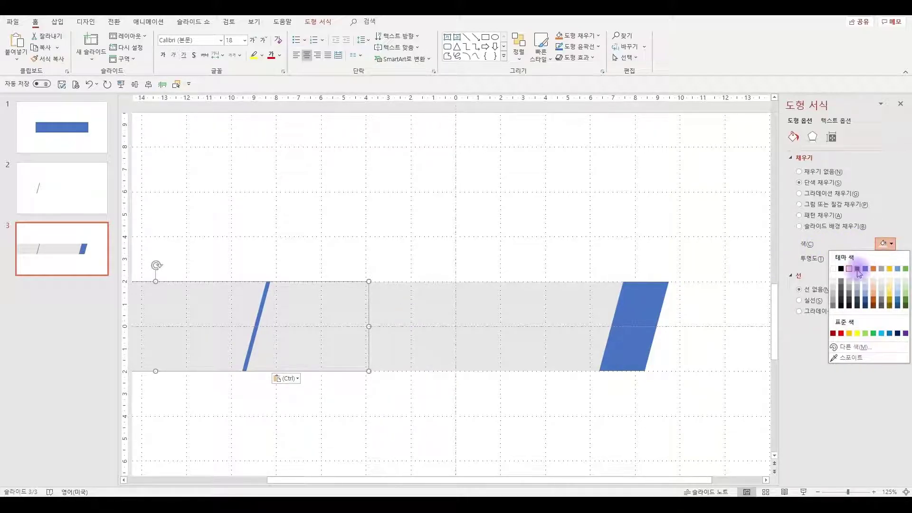
click(841, 269)
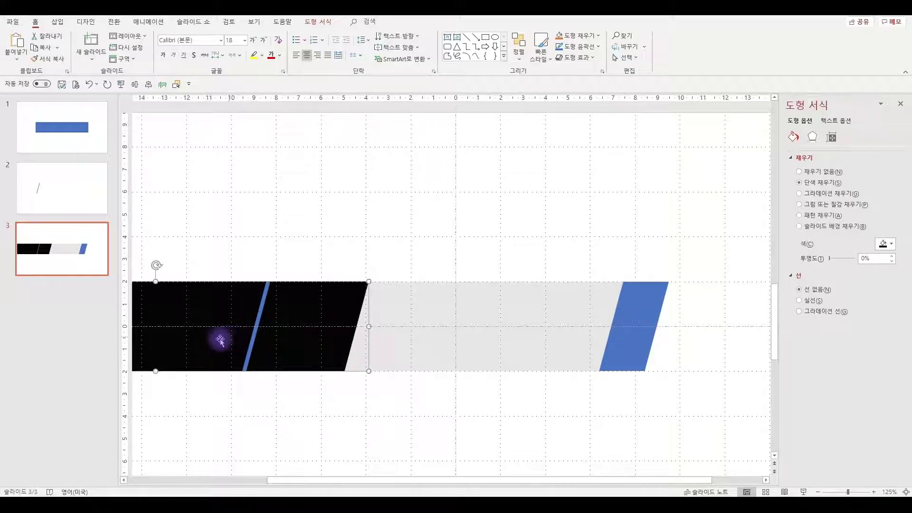
drag(226, 343, 186, 347)
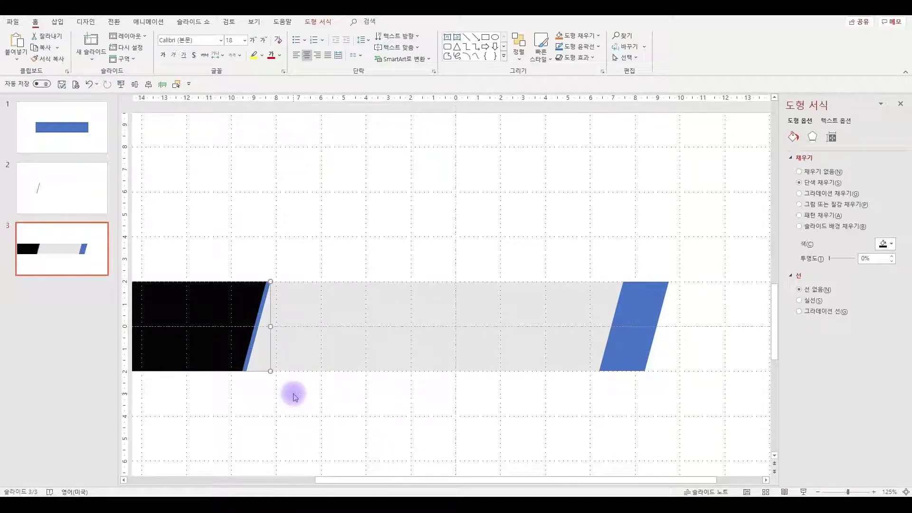
key(Left)
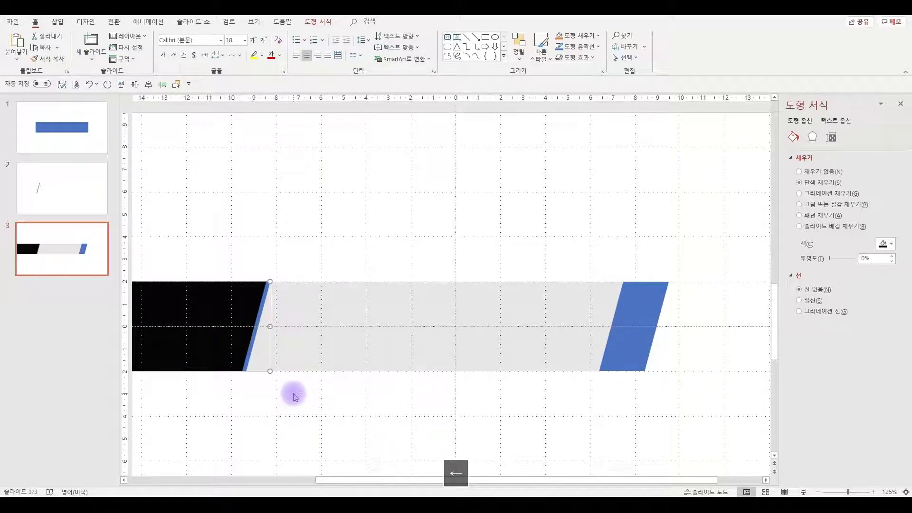
click(293, 397)
Draw a rectangle without outline covering the part of the black parallelogram that extends beyond the slide's left edge.
ctrl+scroll(292, 398, down, 6)
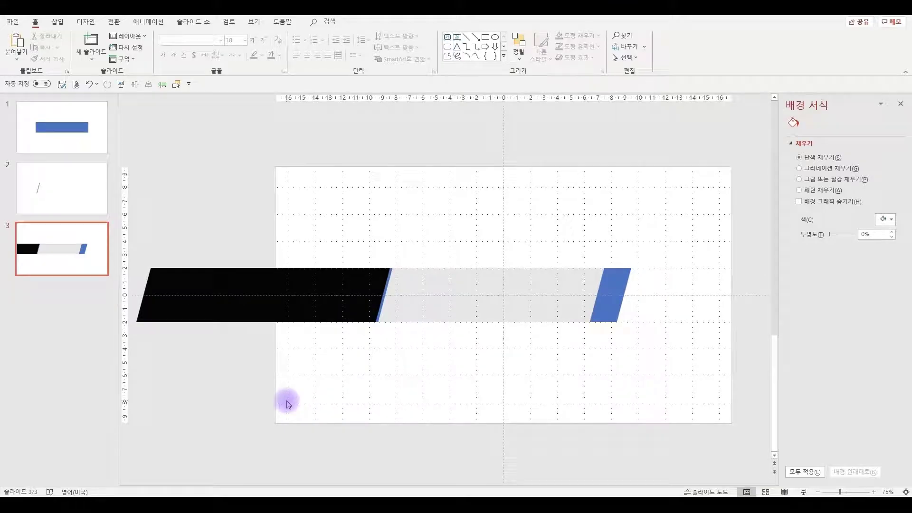
click(485, 37)
drag(146, 226, 242, 363)
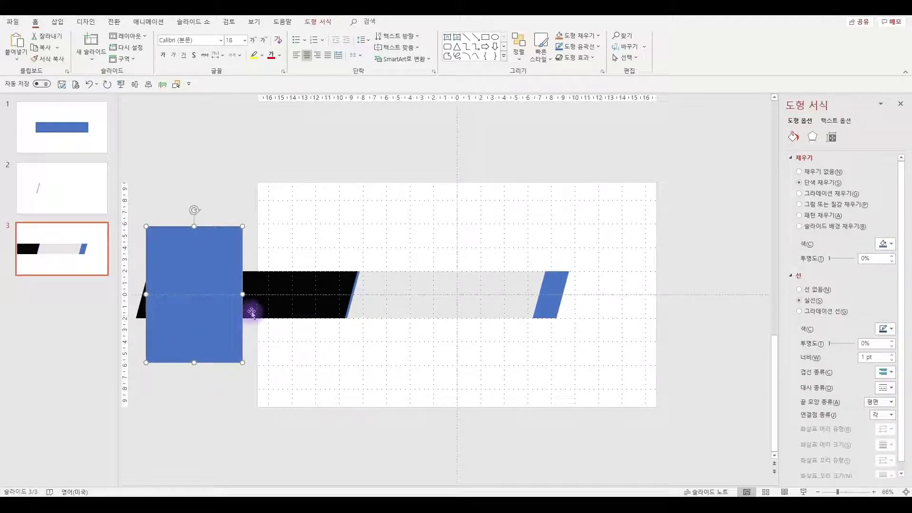
click(803, 290)
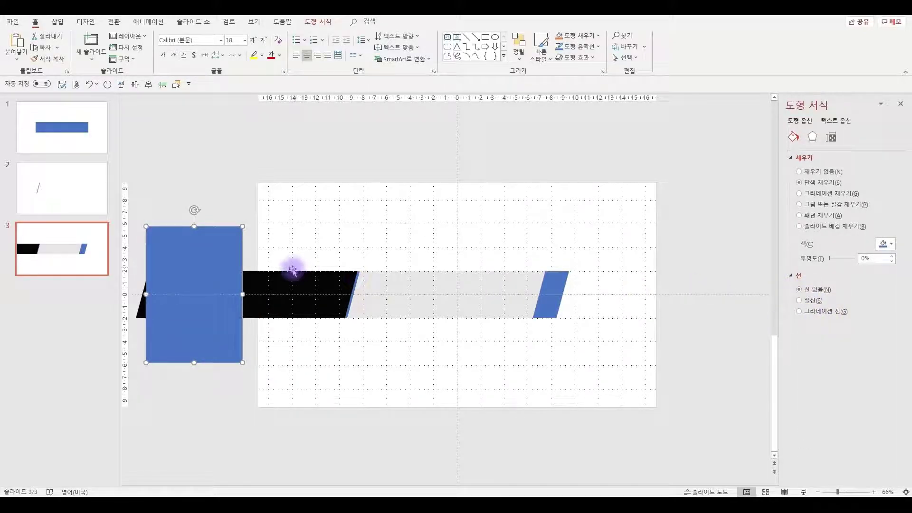
drag(243, 295, 255, 291)
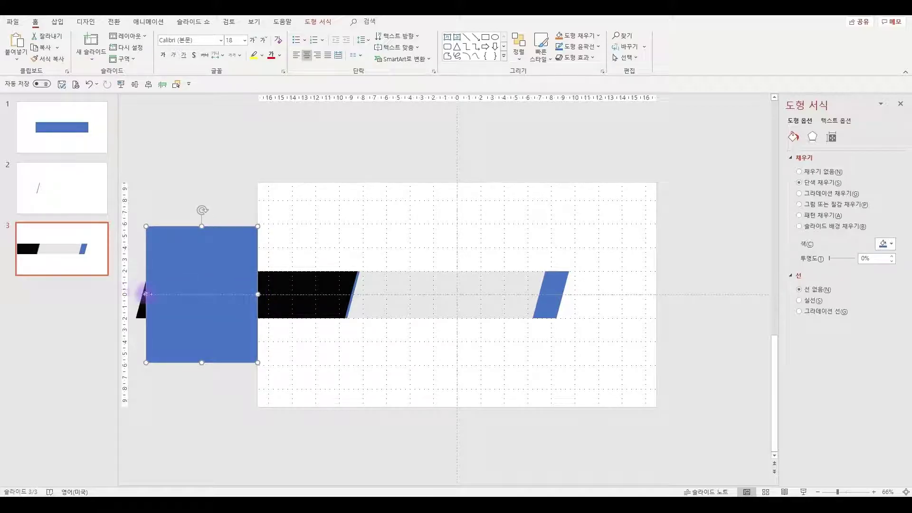
drag(148, 296, 131, 295)
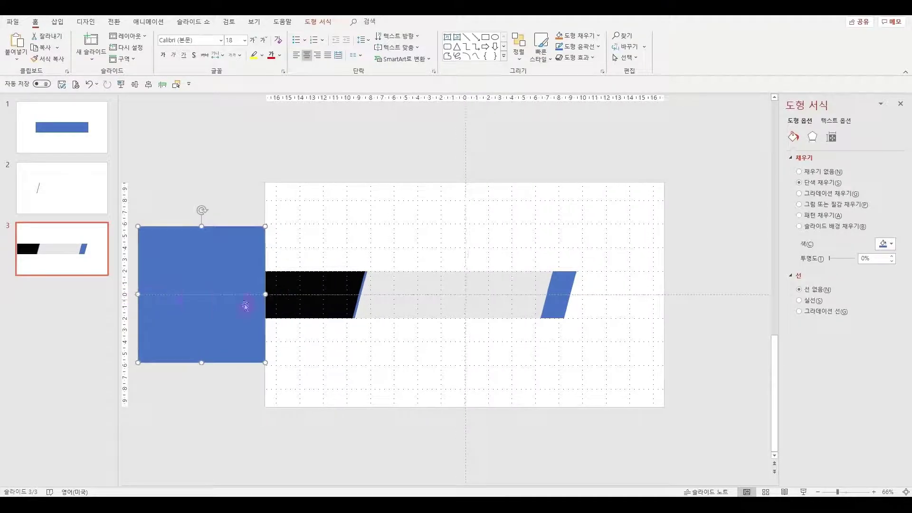
Subtract the rectangle from the black parallelogram to trim it at the slide's left edge.
click(312, 284)
ctrl+click(235, 259)
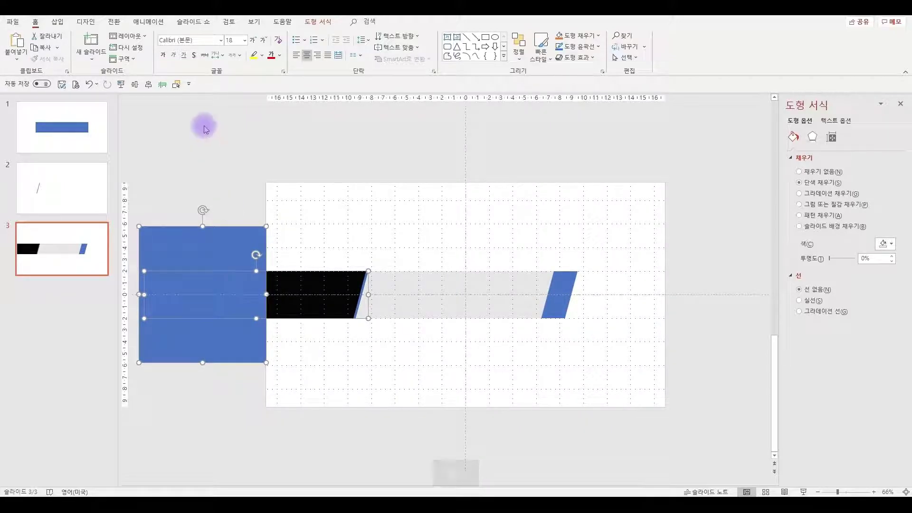
click(317, 21)
click(88, 58)
click(86, 124)
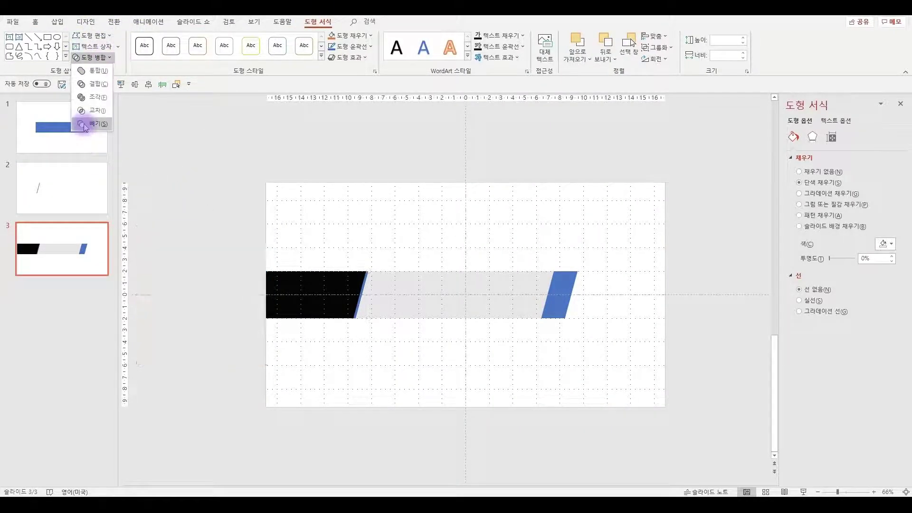
click(400, 150)
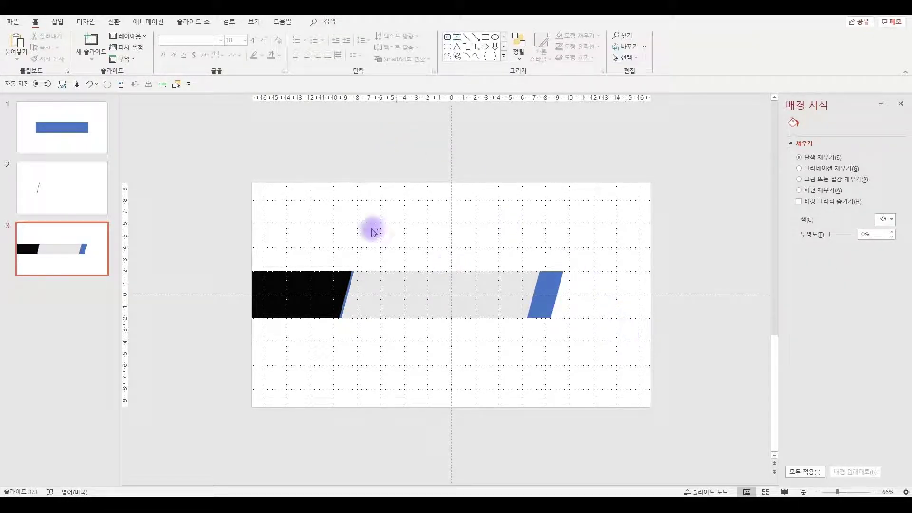
Move the slanted strip slide to the end of the presentation and delete the blue rectangle slide.
click(41, 137)
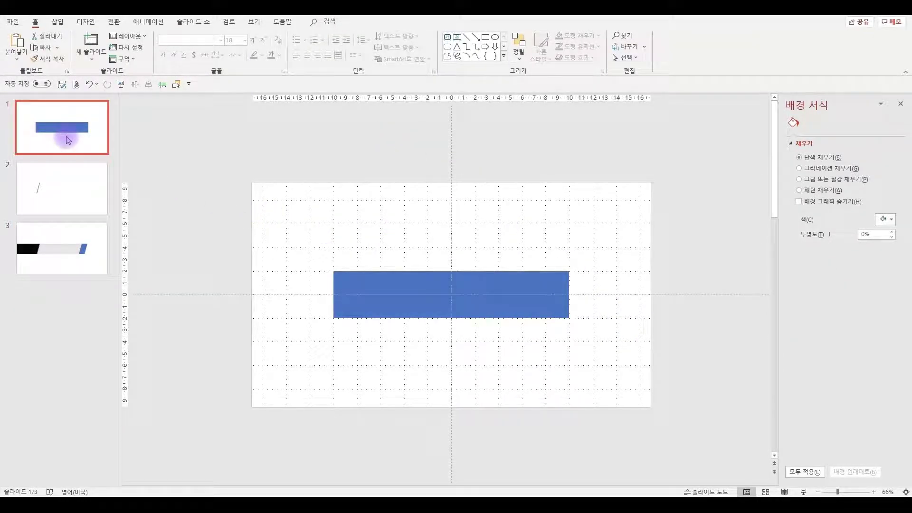
drag(67, 179, 65, 281)
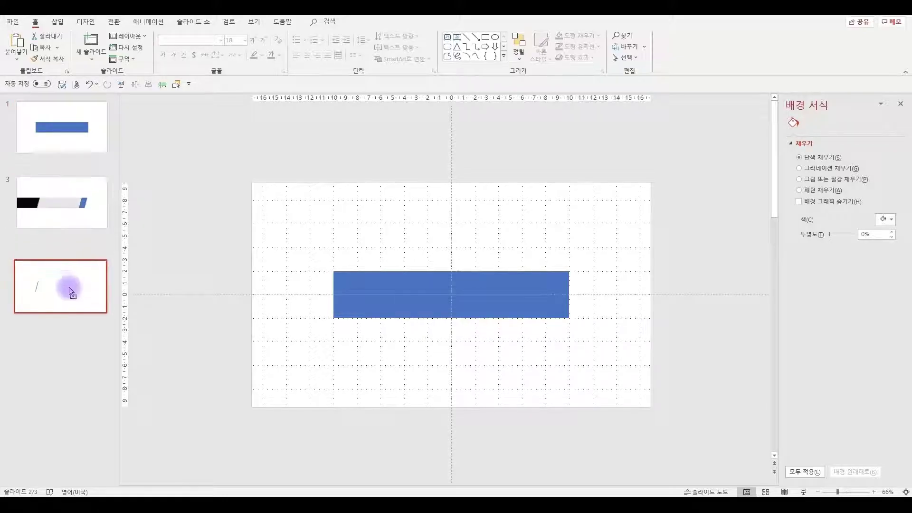
click(59, 141)
key(Delete)
Delete the thin slanted strip from the second slide.
click(65, 189)
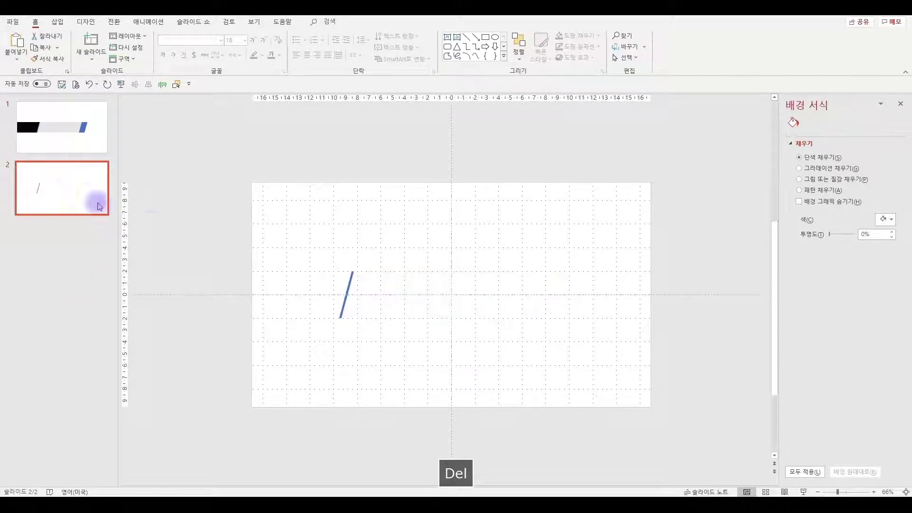
drag(300, 240, 452, 418)
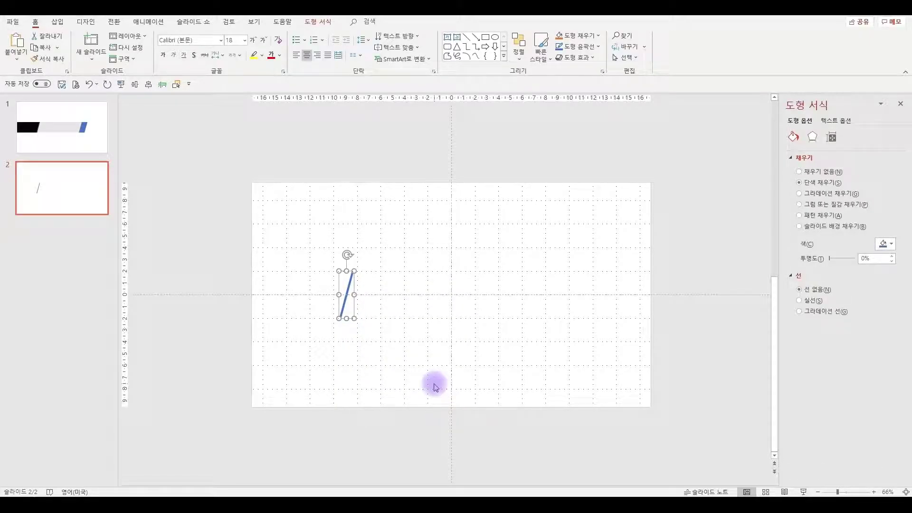
key(Delete)
Insert a text box in the upper part of the blank slide reading "I PURPLE YOU".
click(447, 37)
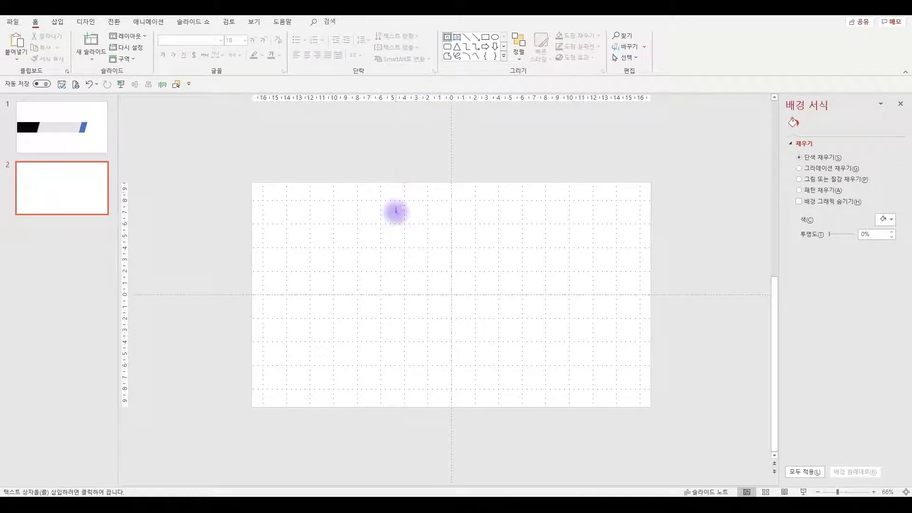
click(384, 217)
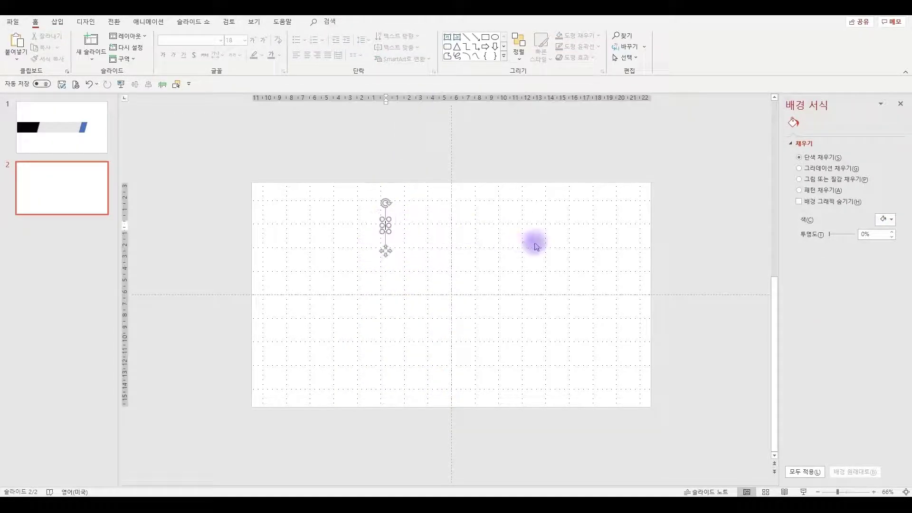
text(I)
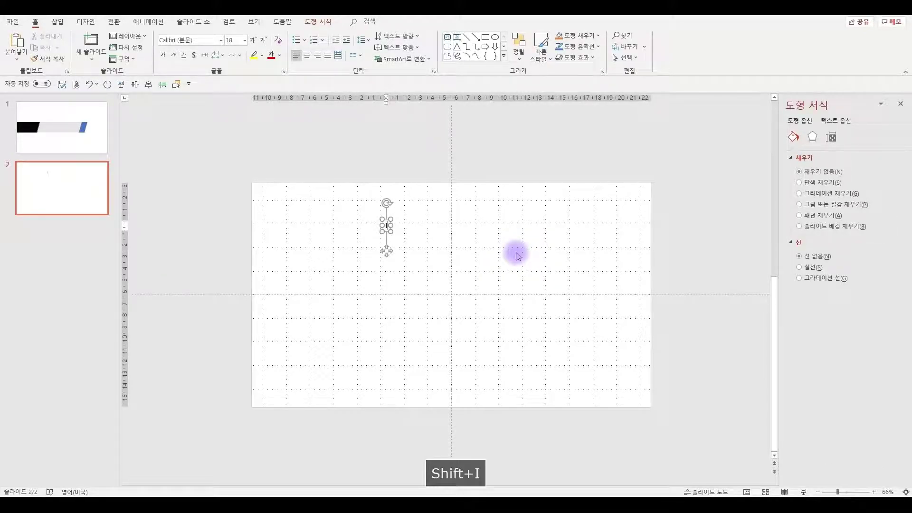
text( P)
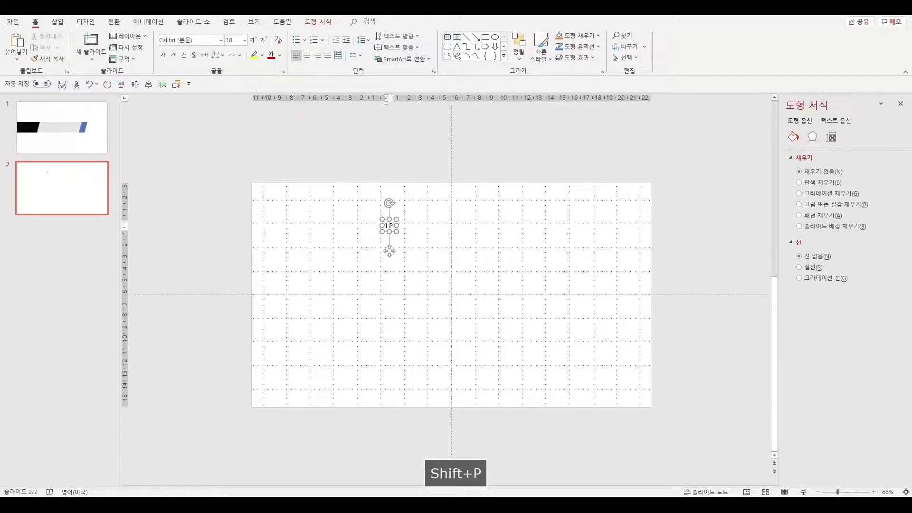
key(BackSpace)
key(BackSpace)
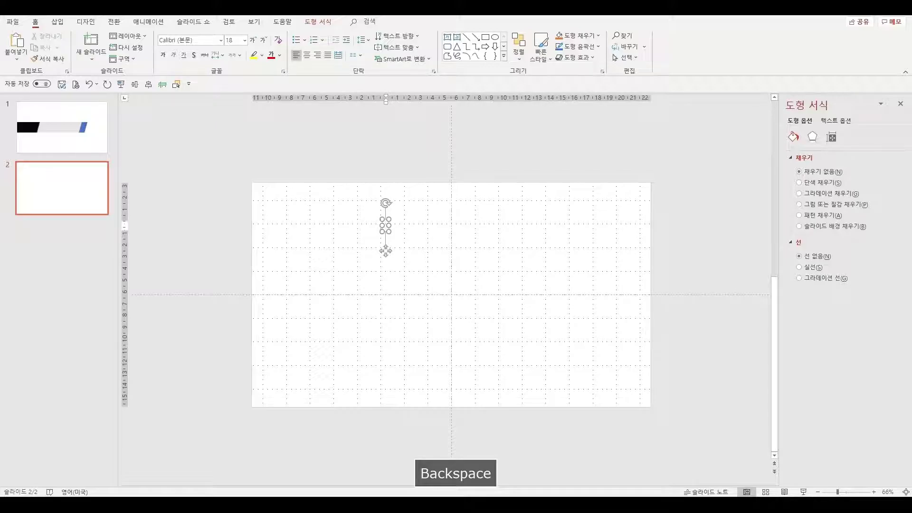
text(I PU)
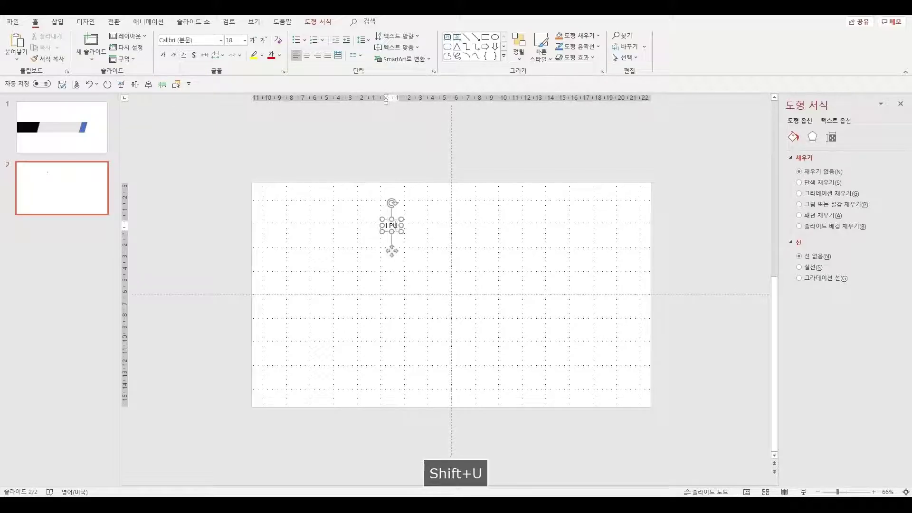
text(RPLE Y)
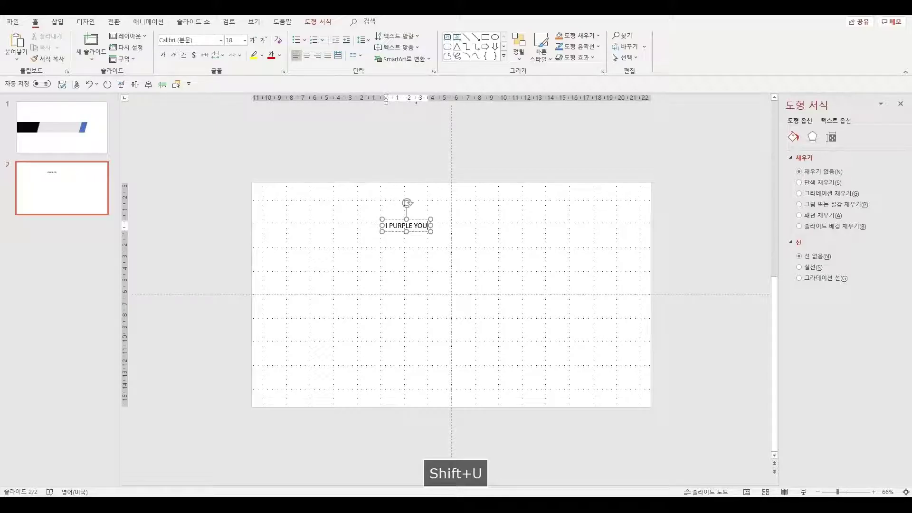
text(OU)
Centre the text horizontally and vertically in its box and set the font size to 80.
drag(344, 194, 578, 280)
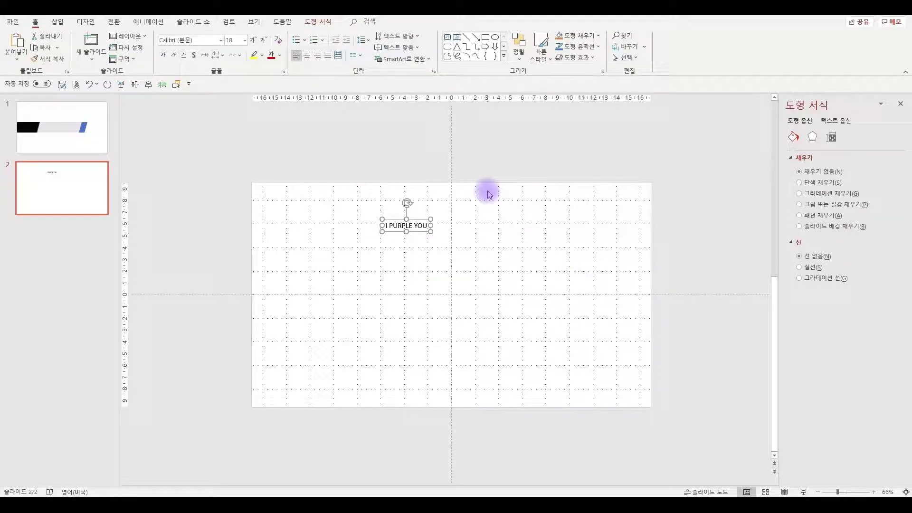
click(307, 55)
click(386, 48)
click(401, 98)
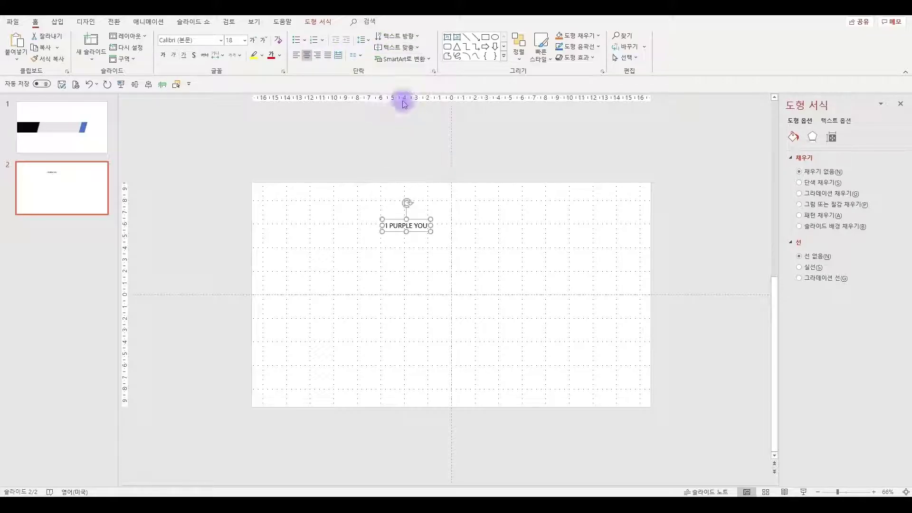
click(235, 39)
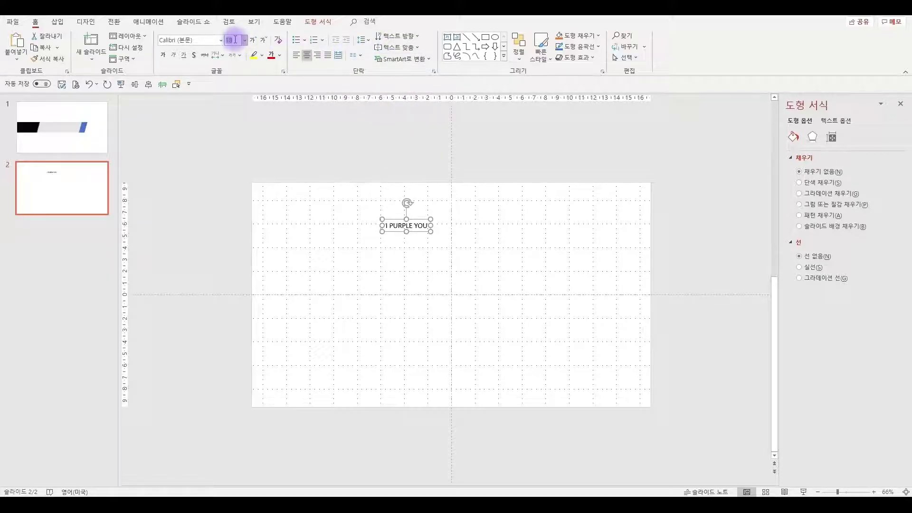
text(8)
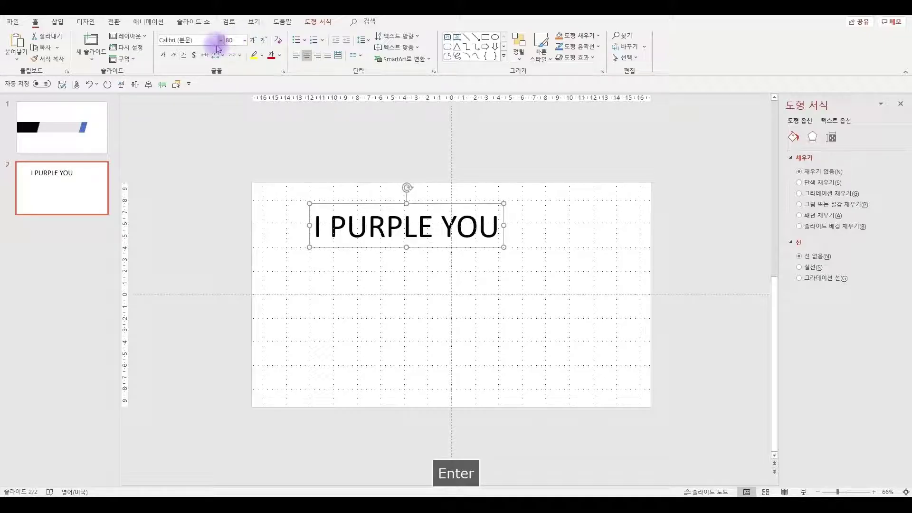
Change the text's font to Anton and move the text box to the top centre of the slide.
click(221, 41)
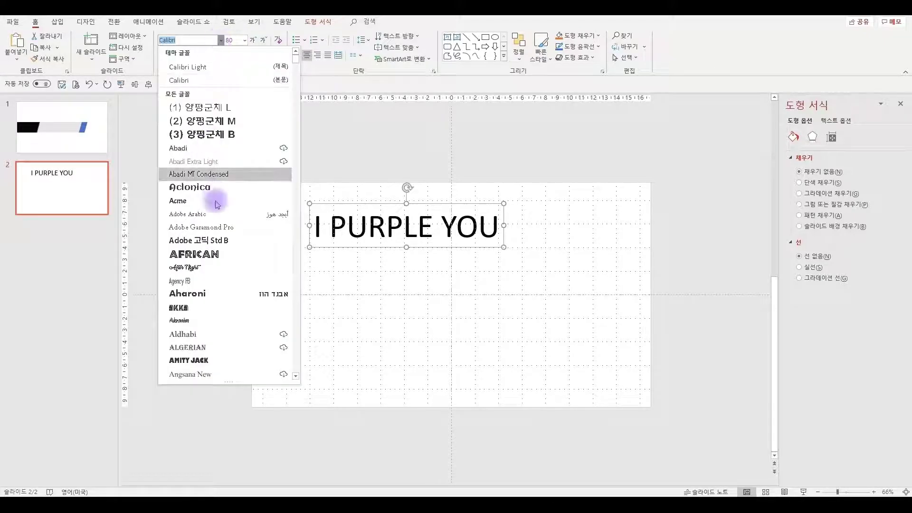
scroll(235, 222, down, 5)
click(235, 202)
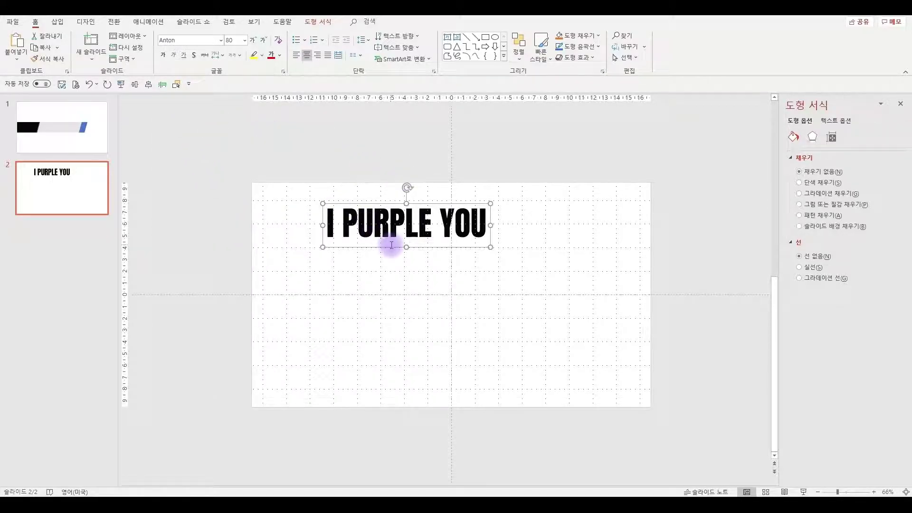
drag(384, 250, 428, 226)
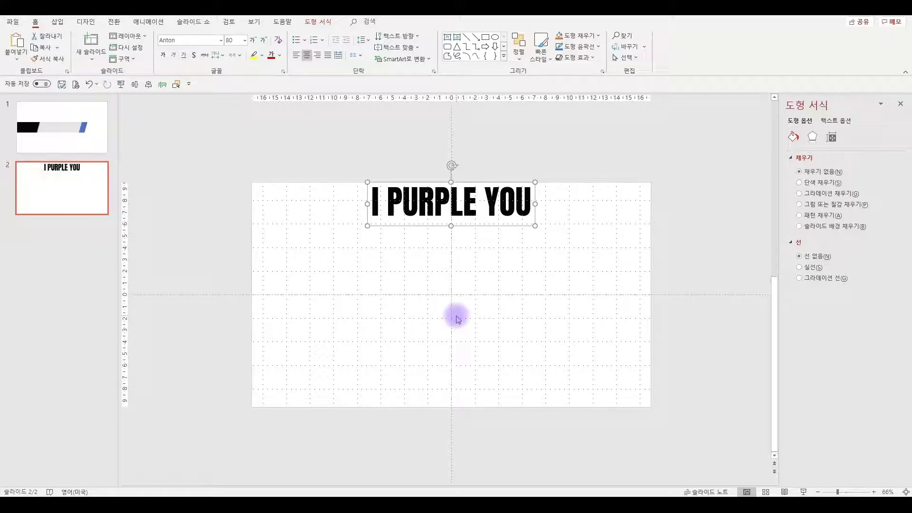
Set the text colour to the custom RGB value 124, 67, 255.
click(282, 56)
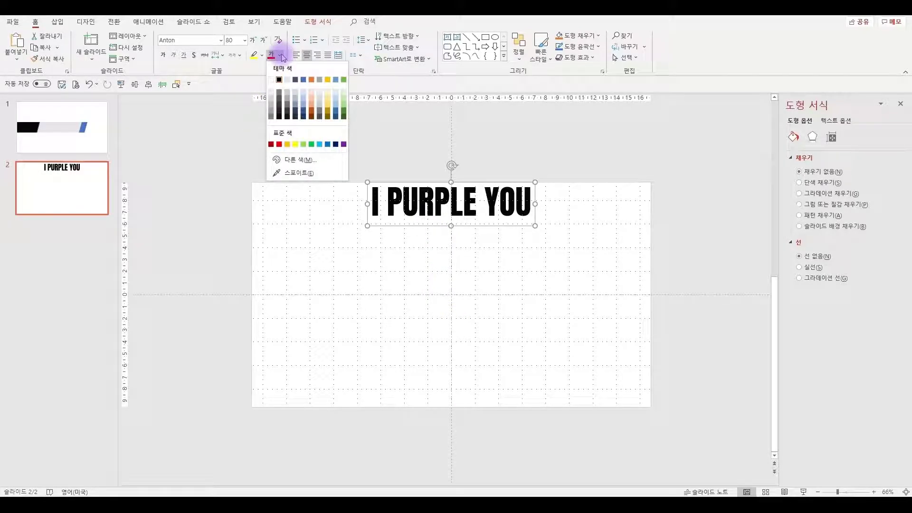
click(291, 162)
click(417, 173)
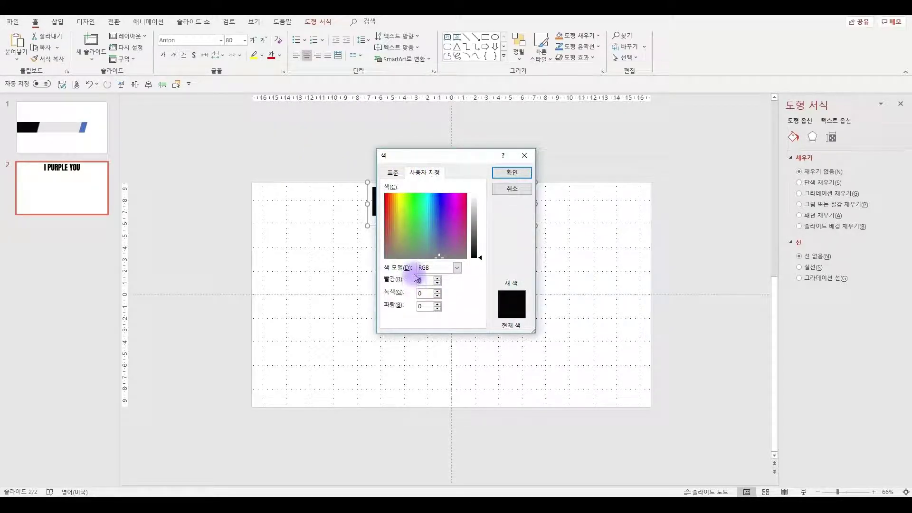
text(124)
double_click(427, 292)
text(67)
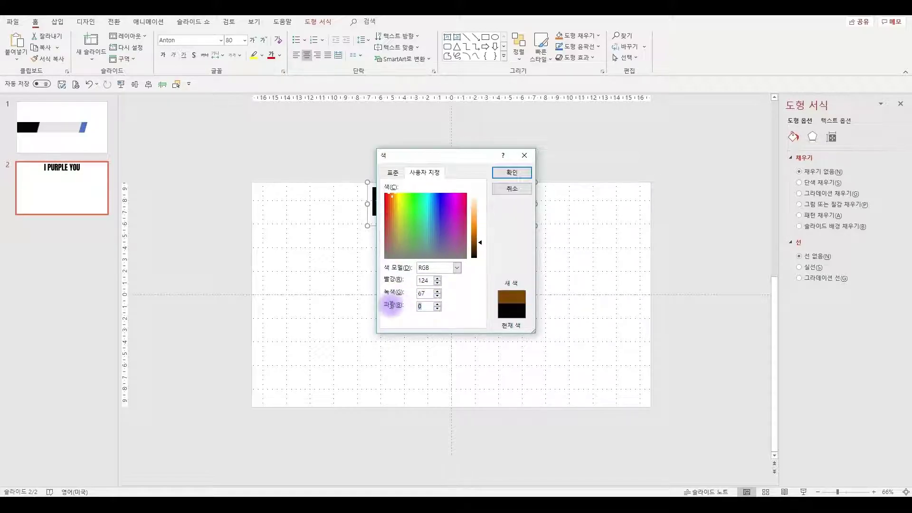
text(255)
key(Return)
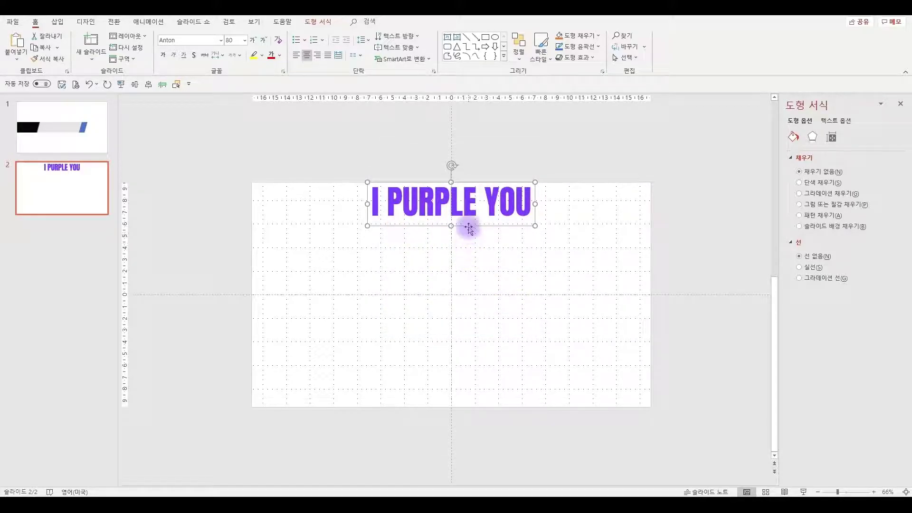
Duplicate the text box straight down the slide to make a column of seven, and show the list of slide objects.
drag(467, 228, 472, 438)
click(177, 85)
In the topmost text box, make every letter except the final U 100% transparent and rename the object U.
click(373, 204)
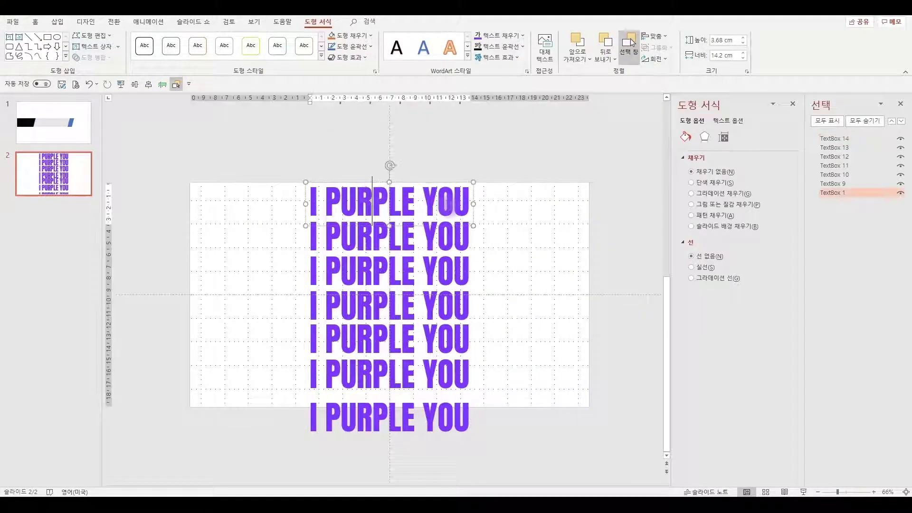
key(Right)
key(Right)
key(Right)
key(Right)
key(Right)
key(Right)
key(shift+Left)
key(shift+Left)
key(shift+Left)
key(shift+Left)
key(shift+Left)
key(shift+Left)
key(shift+Left)
key(shift+Left)
key(shift+Left)
key(shift+Left)
key(shift+Left)
click(724, 137)
click(728, 120)
drag(723, 256, 811, 235)
double_click(870, 193)
text(U)
In the second text box, make every letter except the O 100% transparent and rename the object O.
click(436, 238)
key(shift+Left)
key(shift+Left)
key(shift+Left)
key(shift+Left)
key(shift+Left)
key(shift+Left)
key(shift+Left)
key(shift+Left)
key(shift+Left)
key(shift+Left)
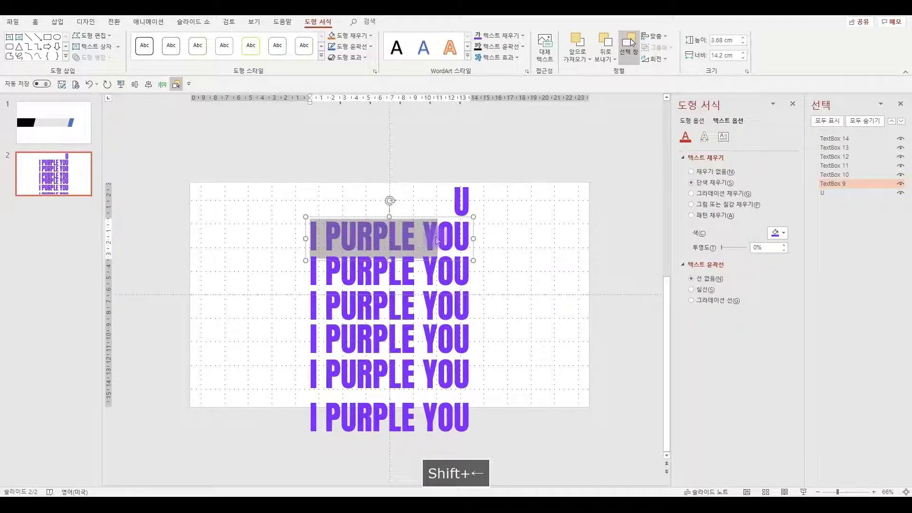
drag(722, 248, 729, 261)
double_click(834, 184)
text(O)
In the third text box, make every letter except the Y 100% transparent and rename the object Y.
click(421, 273)
key(shift+Left)
key(shift+Left)
key(shift+Left)
key(shift+Left)
key(shift+Left)
key(shift+Left)
key(shift+Left)
key(shift+Left)
key(shift+Left)
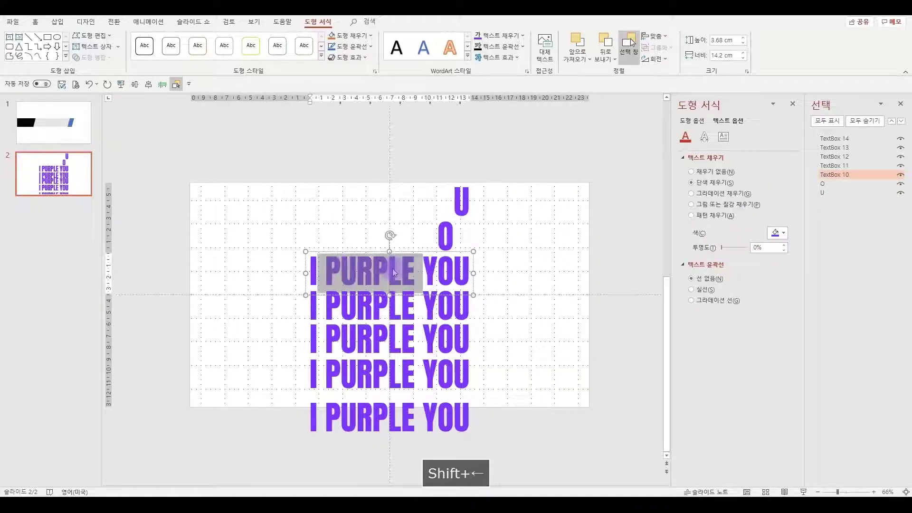
drag(722, 248, 747, 247)
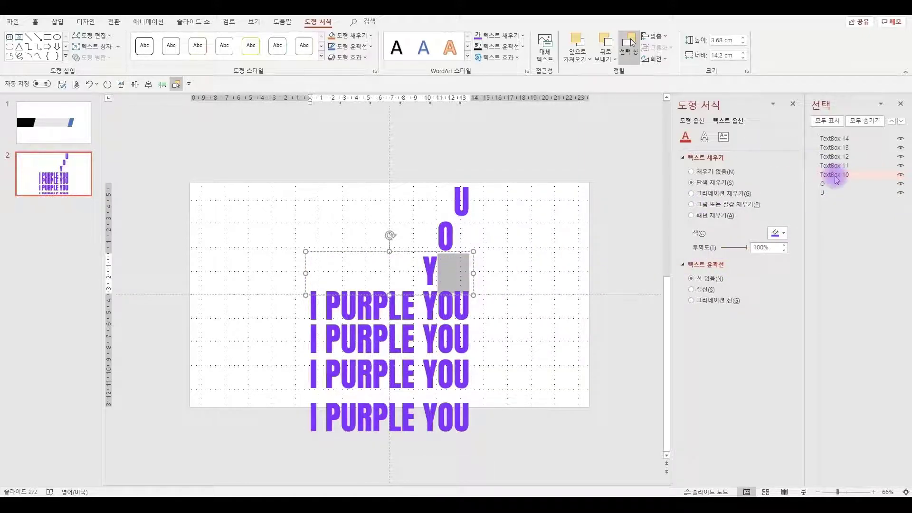
text(Y)
In the fourth text box, make every letter except the E 100% transparent and rename the object E.
click(401, 305)
key(shift+Left)
key(shift+Left)
key(shift+Left)
key(shift+Left)
key(shift+Left)
key(shift+Left)
key(shift+Left)
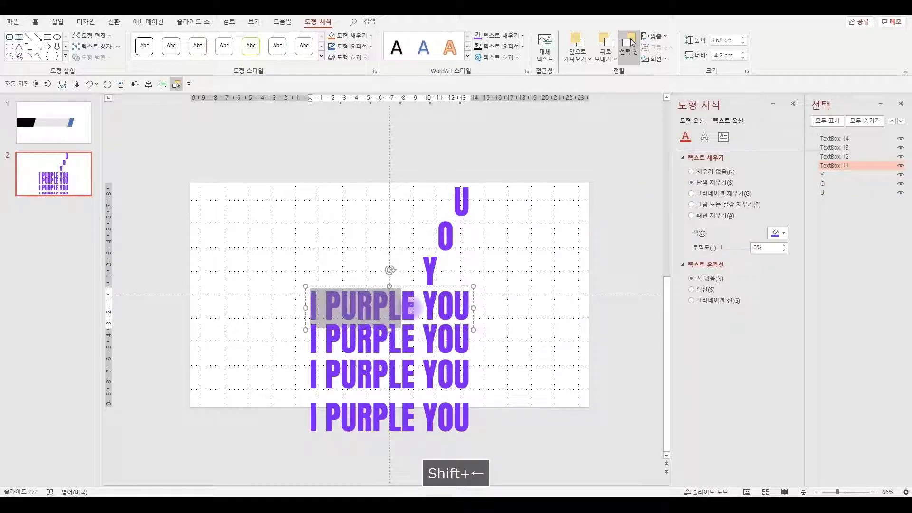
drag(722, 248, 747, 248)
key(End)
key(shift+Left)
key(shift+Left)
key(shift+Left)
double_click(835, 166)
text(E)
In the fifth text box, make every letter except the L 100% transparent and rename the object L.
click(386, 340)
key(shift+Left)
key(shift+Left)
key(shift+Left)
key(shift+Left)
key(shift+Left)
key(shift+Left)
key(Right)
key(Right)
key(shift+Right)
key(shift+Right)
key(shift+Right)
key(shift+Right)
key(shift+Right)
double_click(835, 157)
text(L)
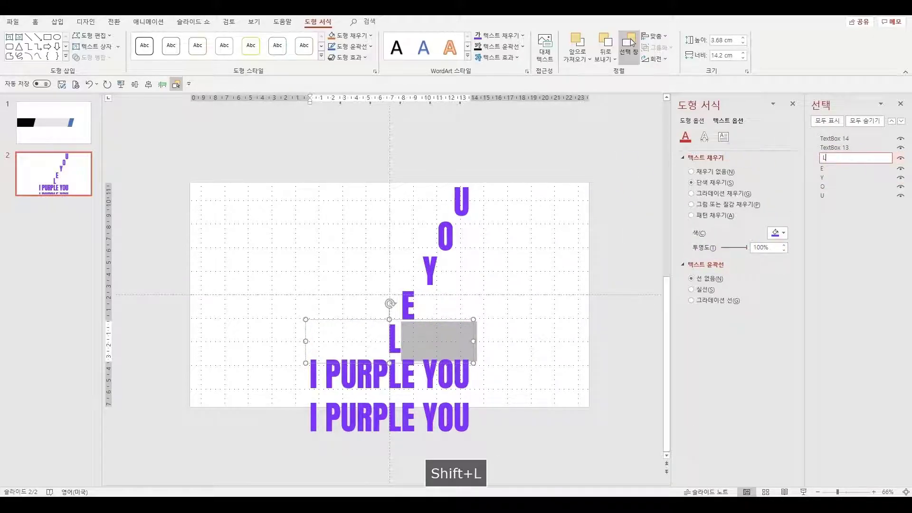
In the sixth text box, make every letter except the second P of PURPLE 100% transparent and rename the object P.
click(372, 378)
key(shift+Left)
key(shift+Left)
key(shift+Left)
key(shift+Left)
key(shift+Left)
key(F4)
key(Right)
key(Right)
key(shift+Right)
key(shift+Right)
key(shift+Right)
key(shift+Right)
key(shift+Right)
key(shift+Right)
drag(722, 248, 751, 249)
double_click(835, 147)
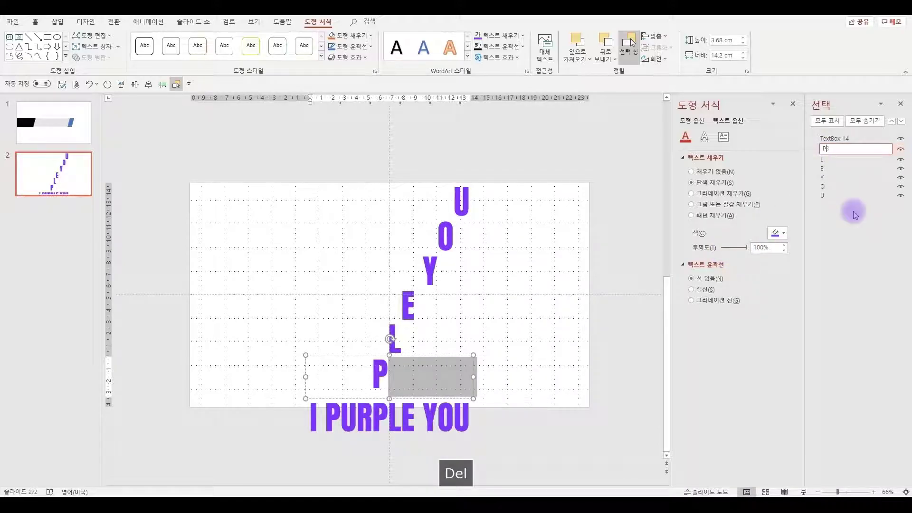
Name the sixth text box P, align the finished letter boxes into one stack and move it near the slide's upper edge.
text(P)
click(558, 360)
drag(635, 395, 179, 148)
click(148, 84)
drag(237, 209, 533, 404)
click(149, 84)
drag(421, 345, 422, 226)
Duplicate the remaining full "I PURPLE YOU" text box into separate rows below the finished stack.
drag(427, 419, 423, 384)
drag(423, 384, 423, 428)
In the first full-text row below the stack, make every letter except the R 100% transparent and rename the object R.
click(373, 239)
key(shift+Right)
key(shift+Right)
key(shift+Right)
key(shift+Right)
key(shift+Right)
key(shift+Right)
key(shift+Right)
click(727, 121)
drag(722, 247, 748, 248)
click(358, 237)
key(shift+Left)
key(shift+Left)
key(shift+Left)
key(shift+Left)
double_click(835, 174)
text(R)
In the row below R, make every letter except the U of PURPLE 100% transparent and rename the object U.
click(357, 275)
key(shift+Right)
key(shift+Right)
key(shift+Right)
key(shift+Right)
key(shift+Right)
key(shift+Right)
key(shift+Right)
key(shift+Right)
click(341, 281)
key(shift+Left)
key(shift+Left)
key(shift+Left)
double_click(834, 165)
text(U)
In the row below U, make every letter except the first P of PURPLE 100% transparent and rename the object P.
click(341, 328)
key(shift+Right)
key(shift+Right)
key(shift+Right)
key(shift+Right)
key(shift+Right)
key(shift+Right)
key(shift+Right)
key(shift+Right)
key(shift+Right)
click(325, 325)
key(shift+Left)
key(shift+Left)
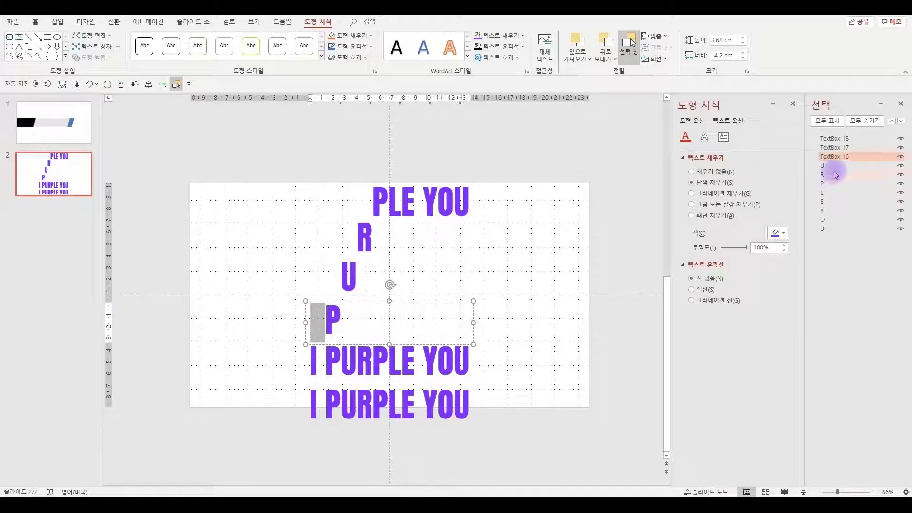
double_click(834, 156)
text(P)
In the row below the first P, make every letter except the I 100% transparent and rename the object I.
click(370, 364)
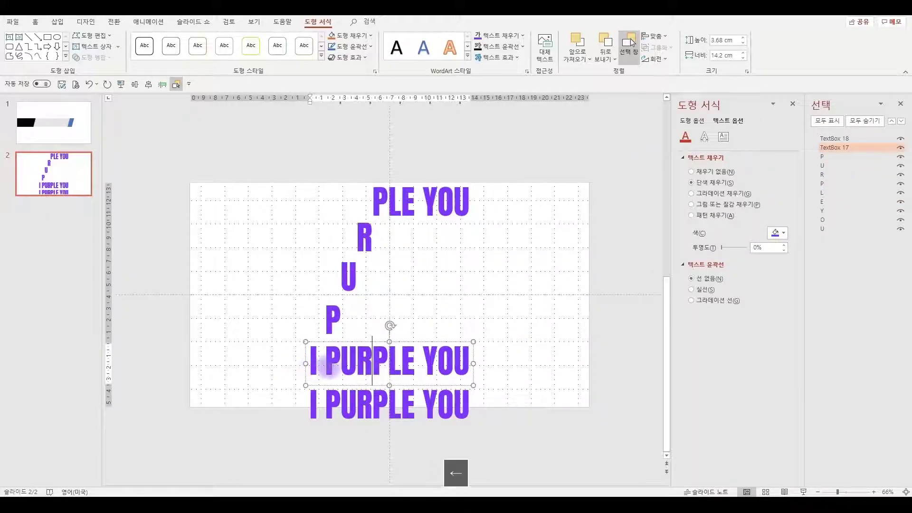
key(shift+Left)
key(shift+Left)
key(shift+Left)
key(shift+Left)
key(shift+End)
drag(722, 248, 748, 247)
double_click(834, 148)
text(I)
Rename the last full-text box IPY and align all the text boxes exactly on top of each other.
double_click(834, 139)
text(IPY)
key(Delete)
key(Delete)
key(Delete)
key(Delete)
key(Delete)
key(Delete)
key(Delete)
key(Delete)
key(Delete)
key(Delete)
drag(178, 120, 554, 475)
click(136, 85)
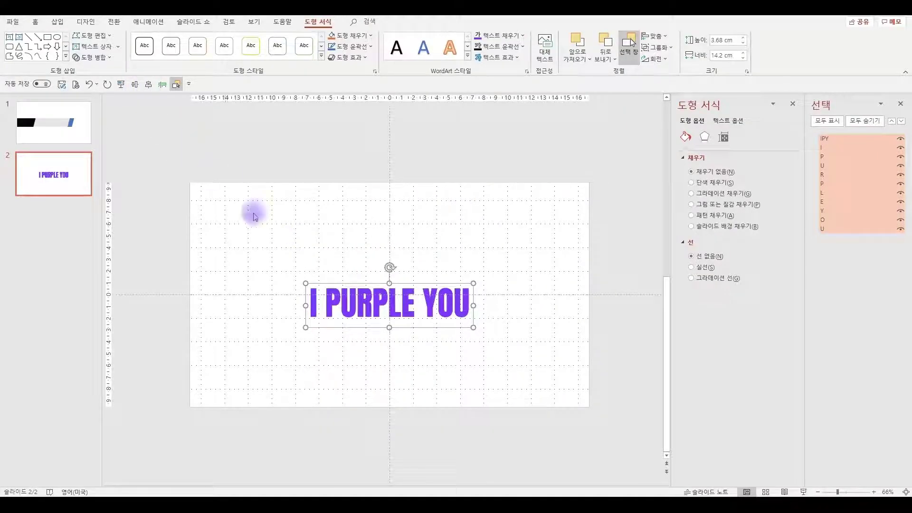
Copy all the stacked text boxes to slide 1 and position them on the light grey band of the banner.
key(ctrl+c)
click(56, 134)
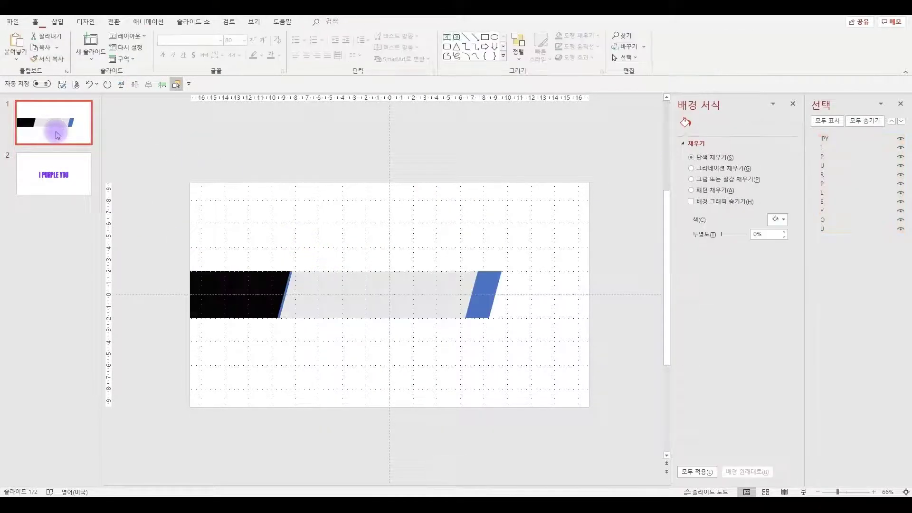
click(301, 243)
key(ctrl+v)
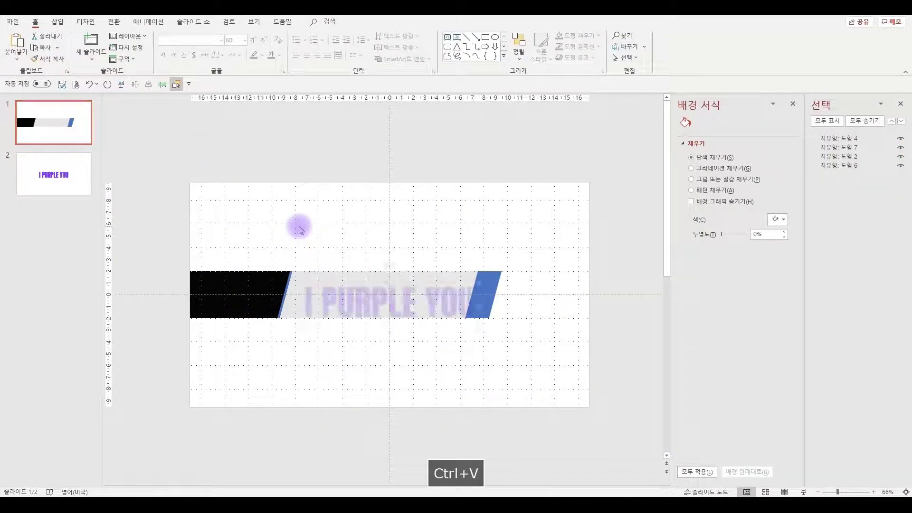
click(422, 330)
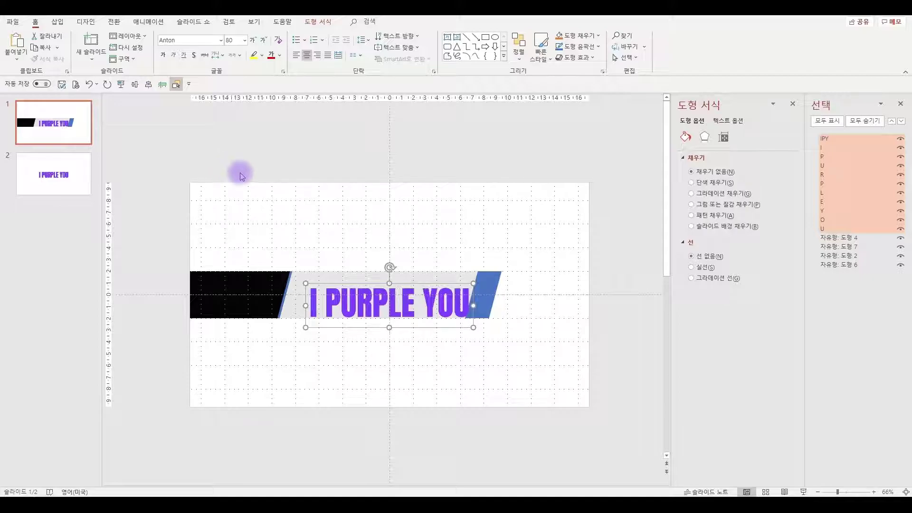
mouse_move(420, 328)
mouse_down()
mouse_move(419, 314)
mouse_move(411, 319)
mouse_up()
click(491, 232)
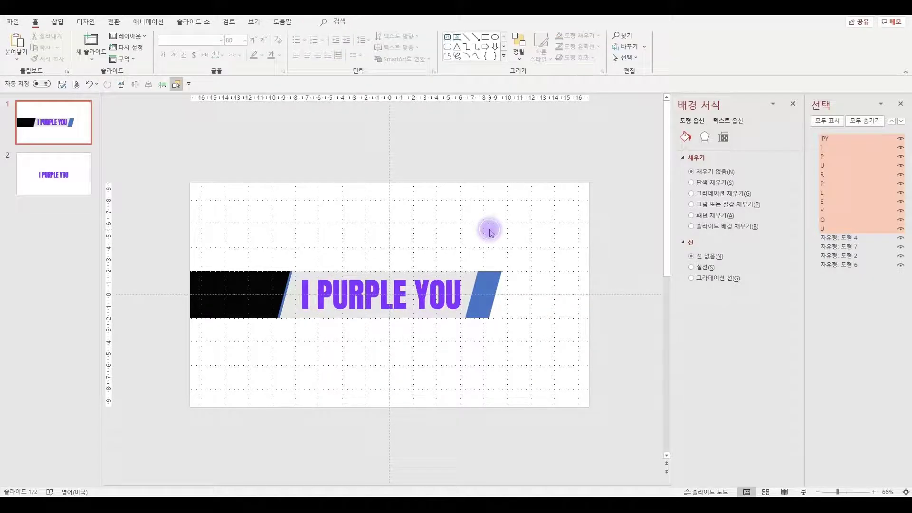
click(287, 289)
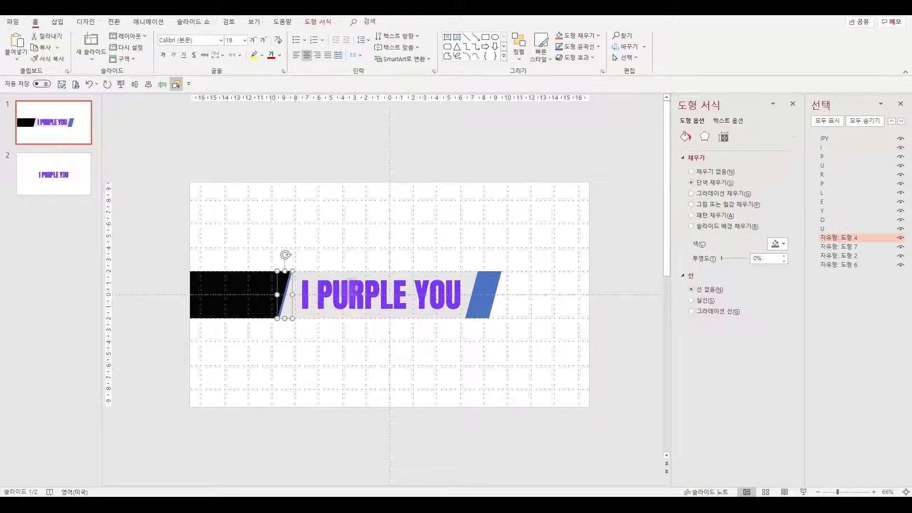
click(465, 278)
click(465, 280)
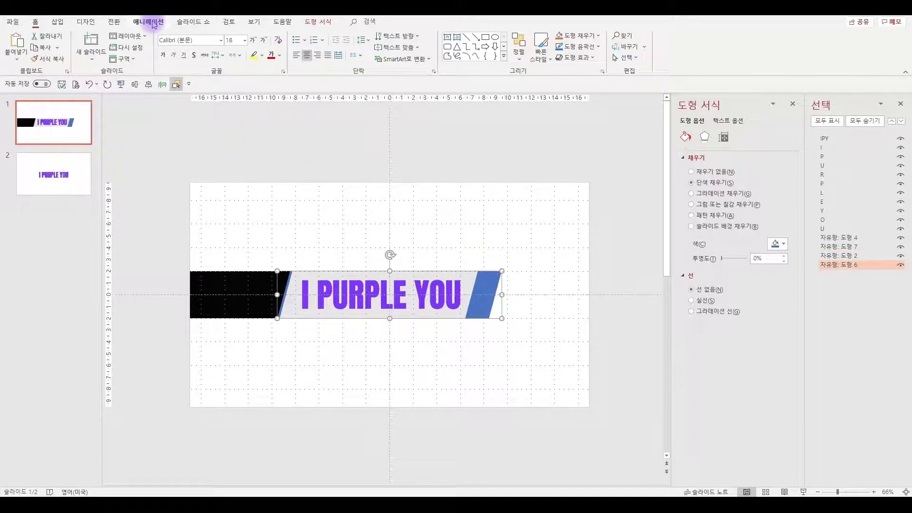
click(329, 226)
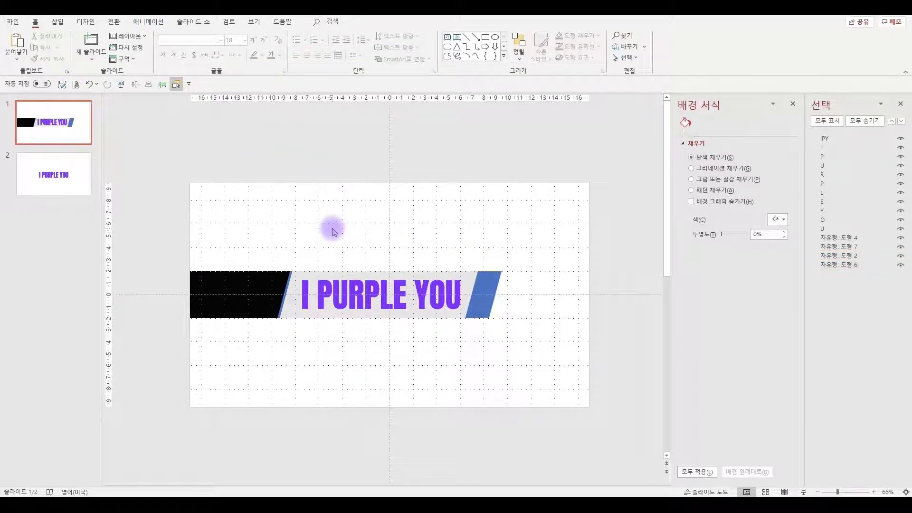
Apply a Fly In animation from the left to the thin blue line, the light grey band and the wide blue shape.
click(288, 284)
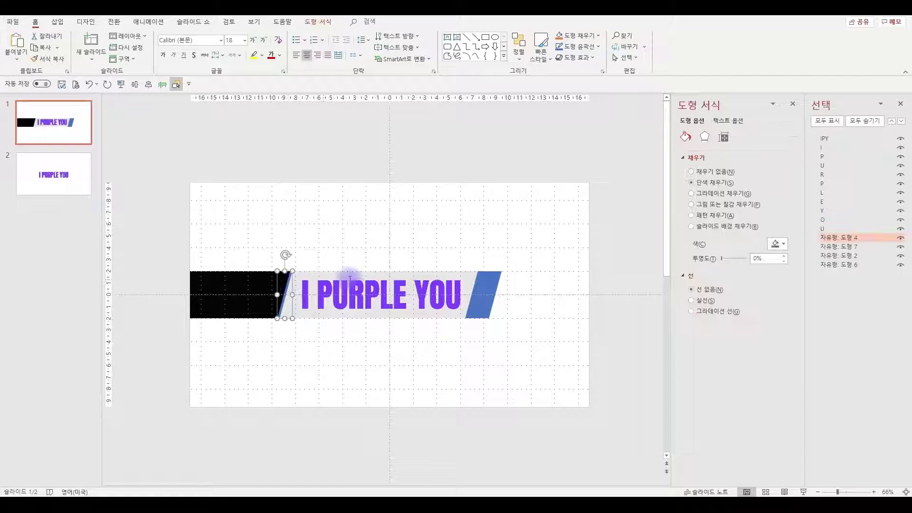
ctrl+click(471, 279)
ctrl+click(489, 279)
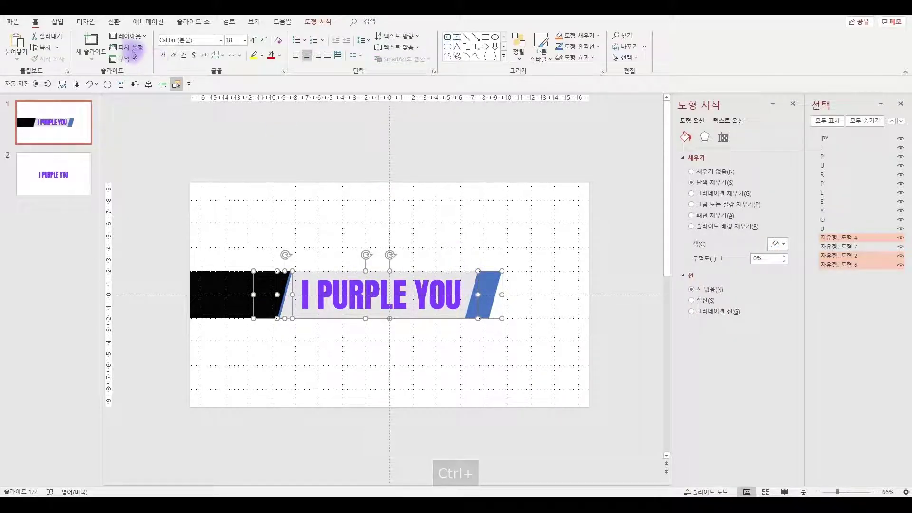
click(145, 24)
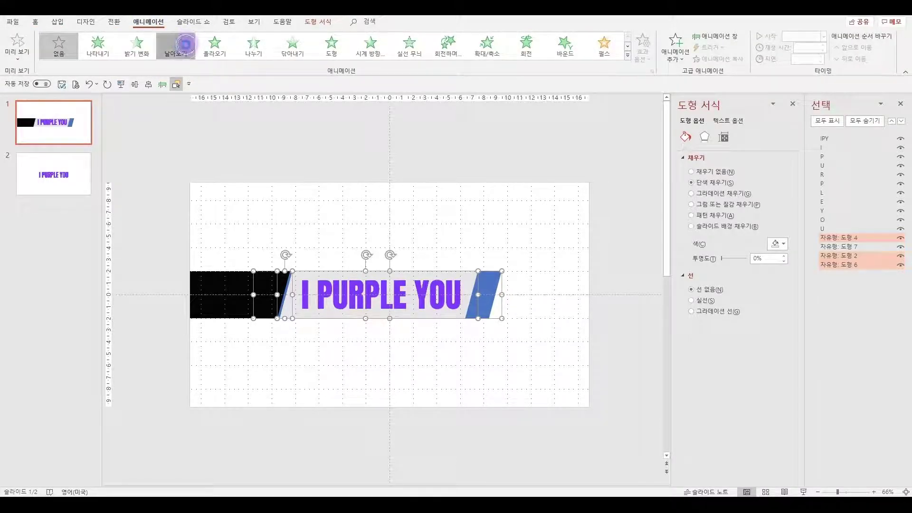
click(176, 45)
click(644, 62)
click(666, 133)
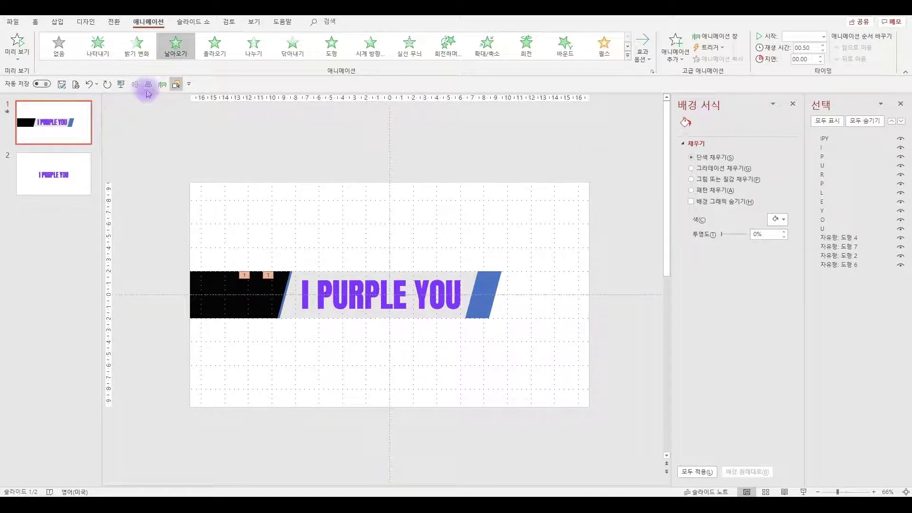
Display the animation list and set all three Fly In effects to start with the previous one.
click(163, 85)
click(813, 138)
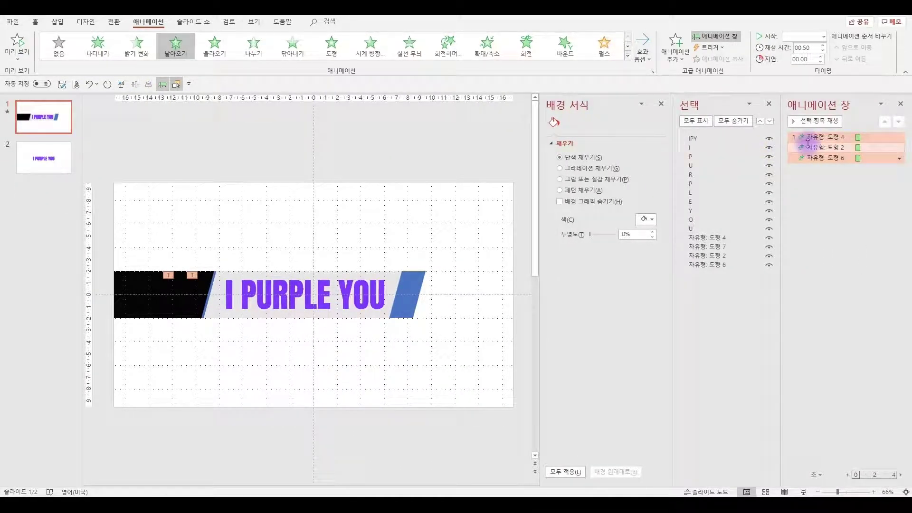
right_click(814, 143)
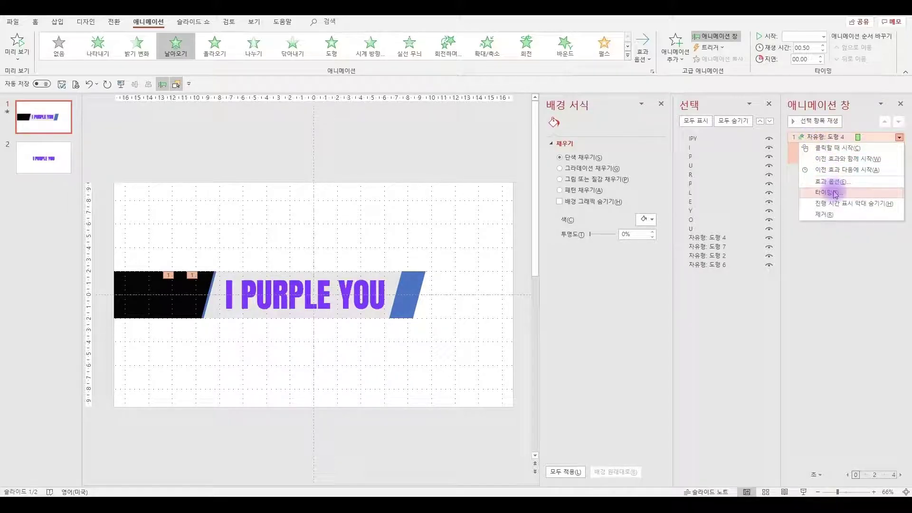
click(836, 159)
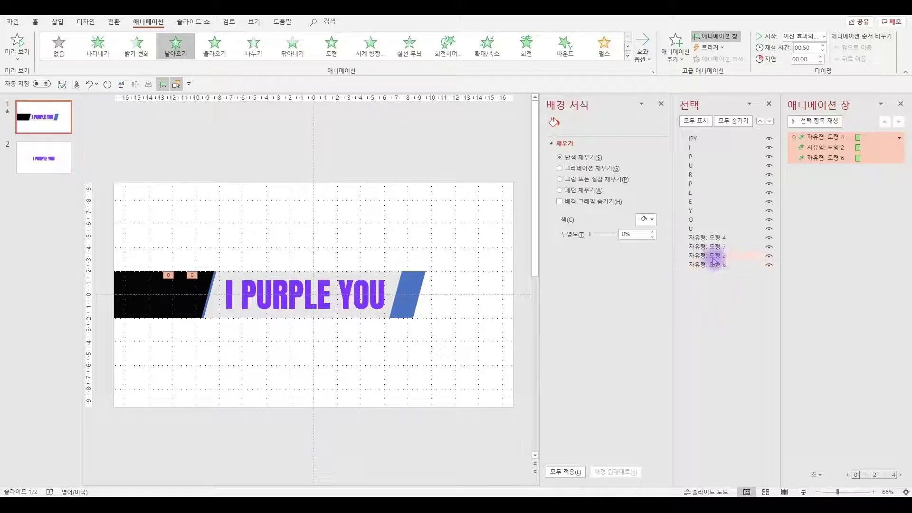
Move the thin blue line to the front of the stacking order and rename it LINE 1.
click(714, 238)
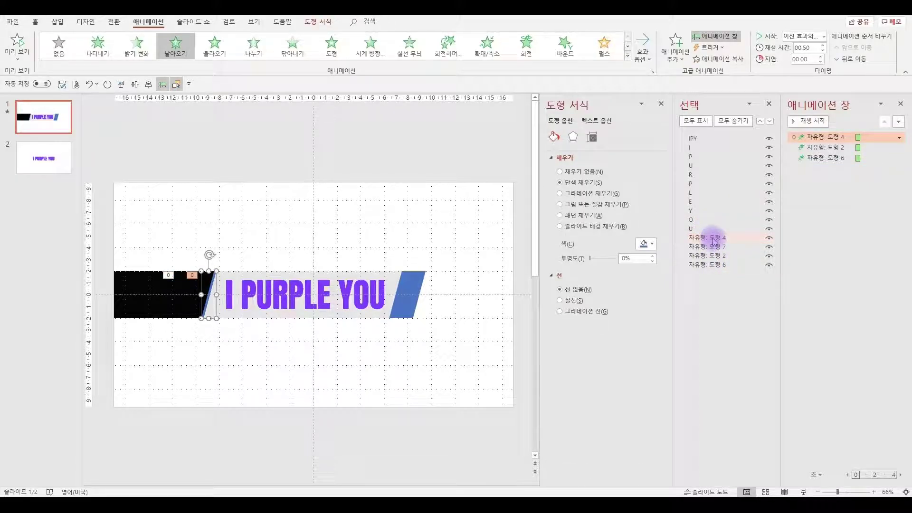
drag(714, 240, 735, 146)
click(731, 141)
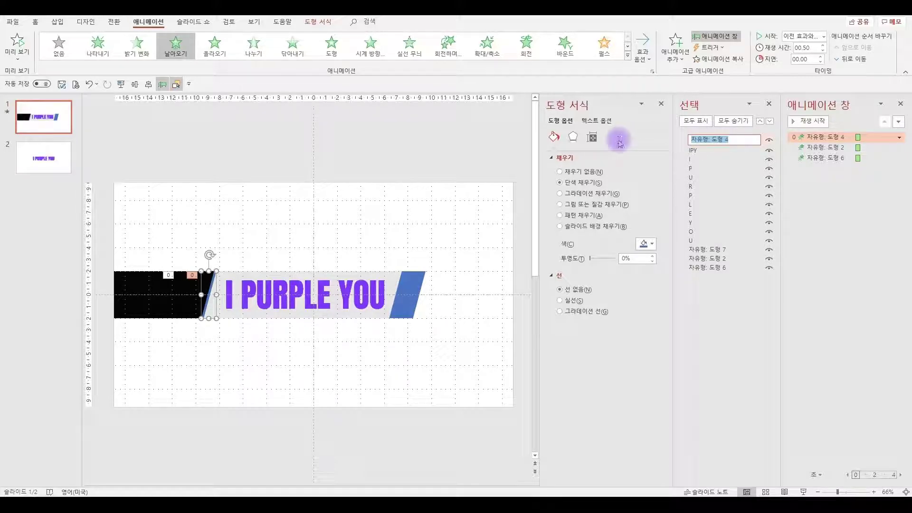
text(L)
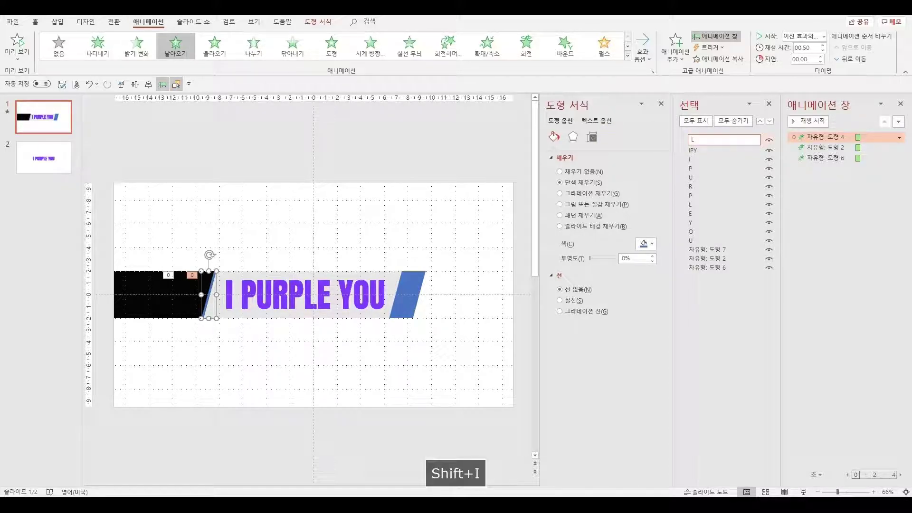
text(INE 1)
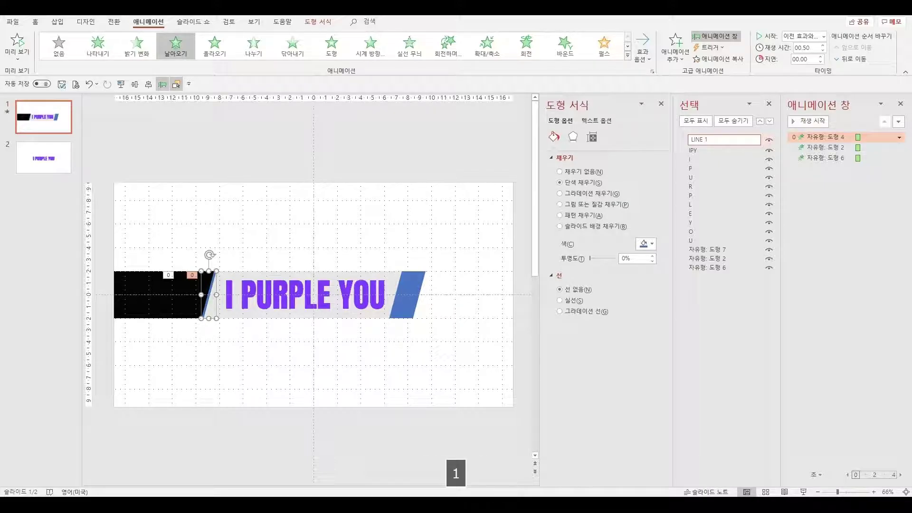
Rename the wide blue shape LINE 2 and the light grey band COVER 2.
click(706, 267)
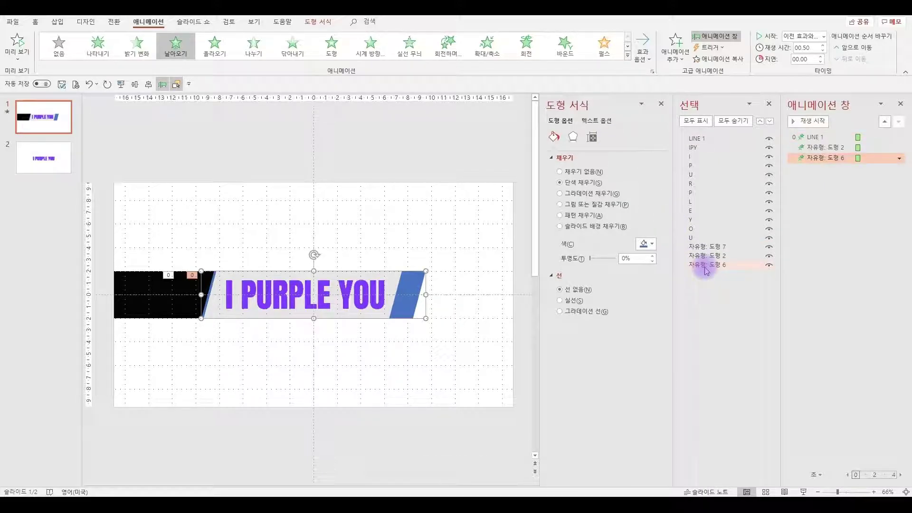
key(ctrl+a)
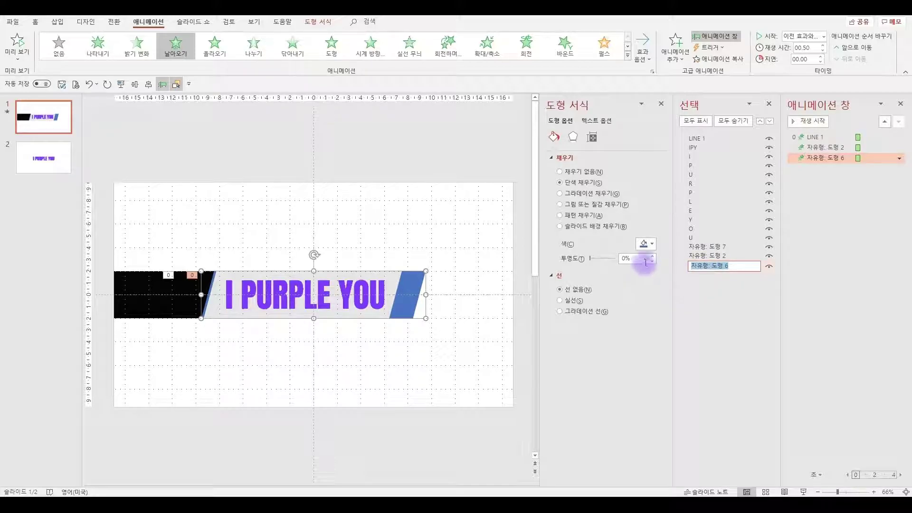
text(LINE 2)
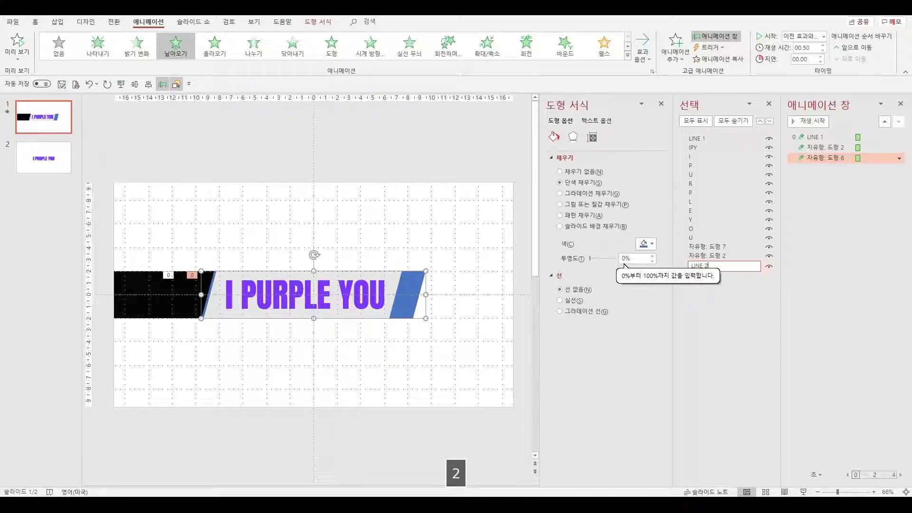
click(709, 257)
click(709, 257)
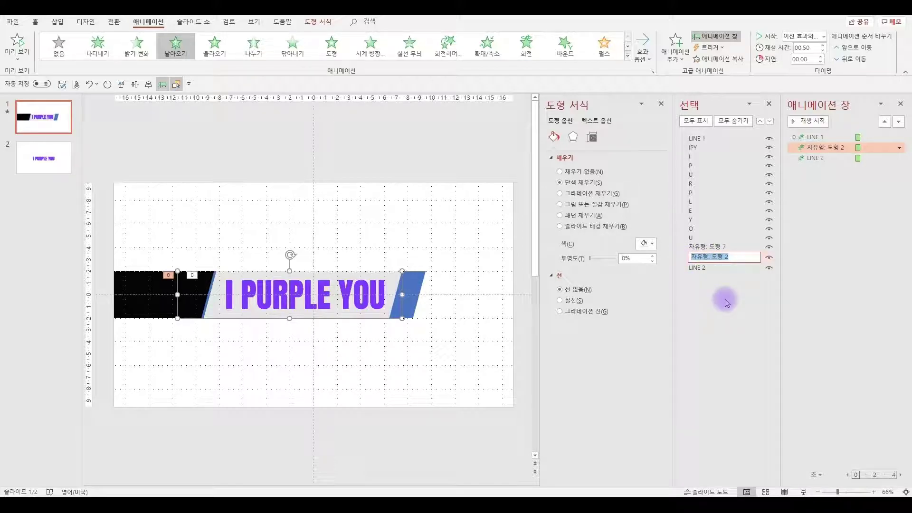
text(COVER)
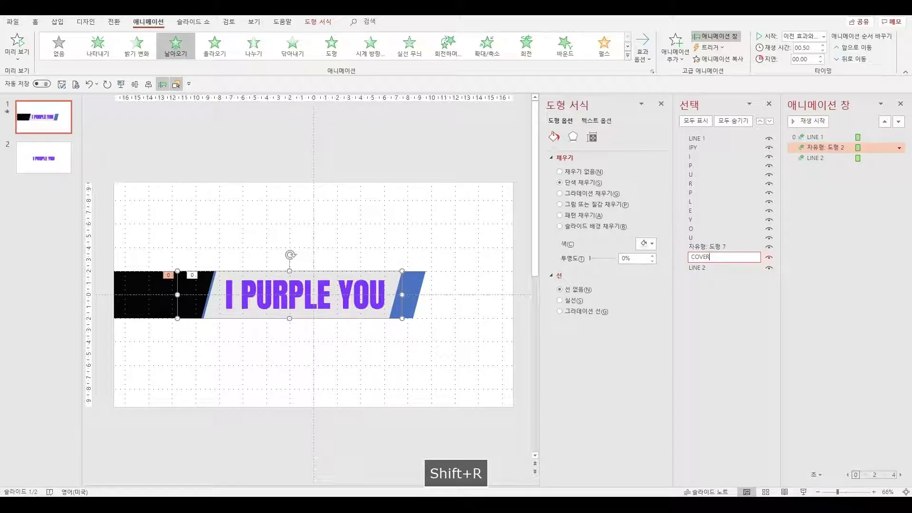
text( 2)
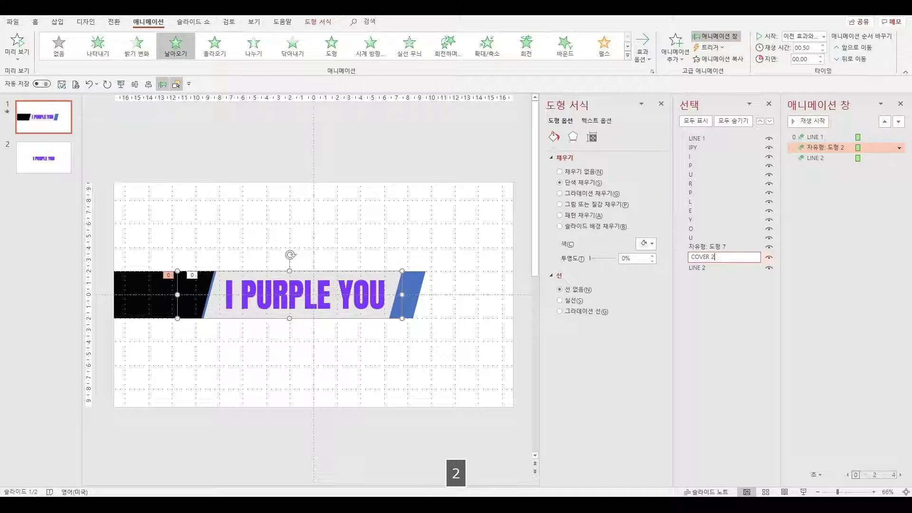
Rename the black shape at the banner's start COVER 1.
click(714, 247)
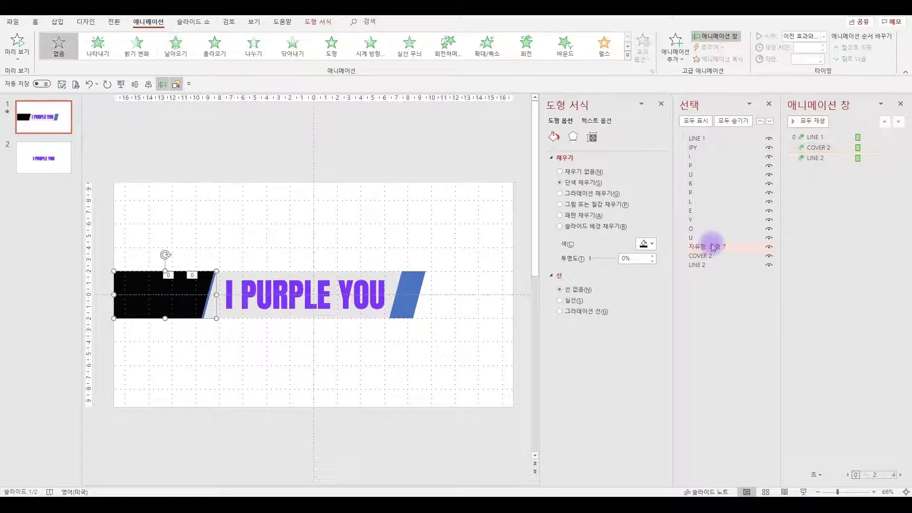
click(715, 247)
drag(736, 249, 668, 251)
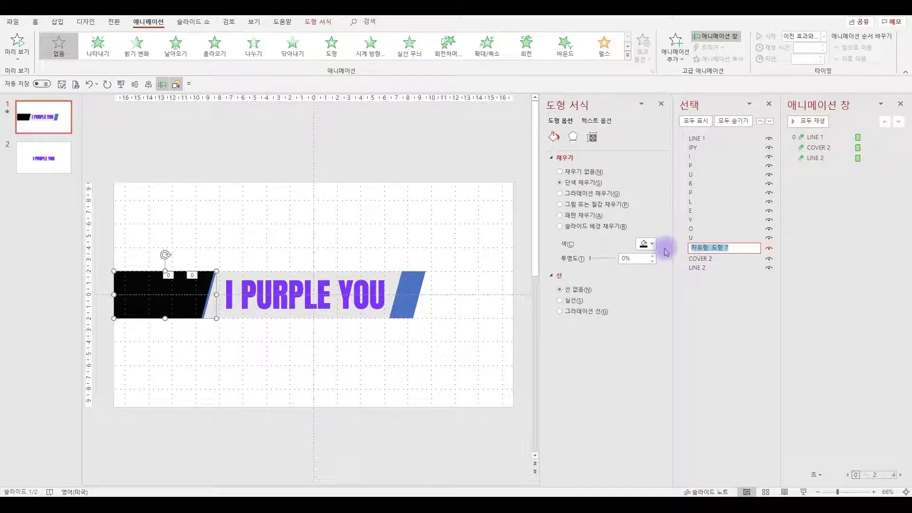
text(COV)
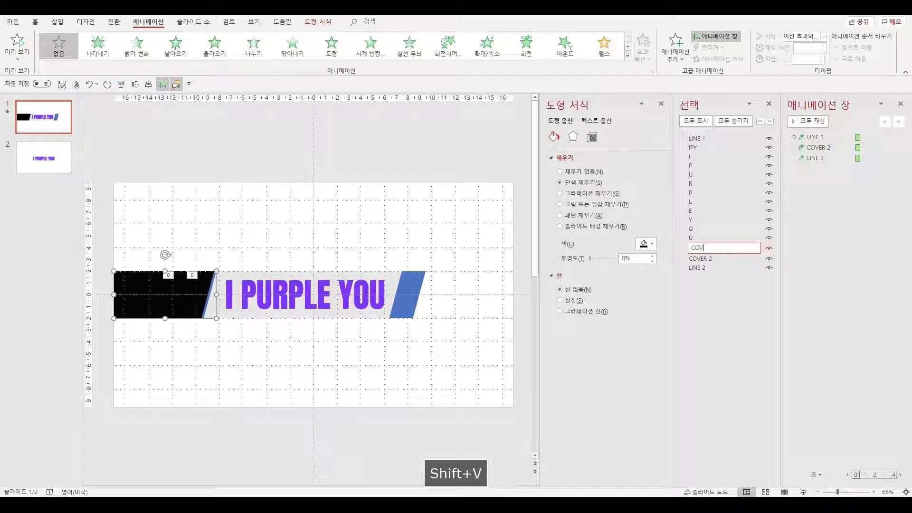
text(ER 1)
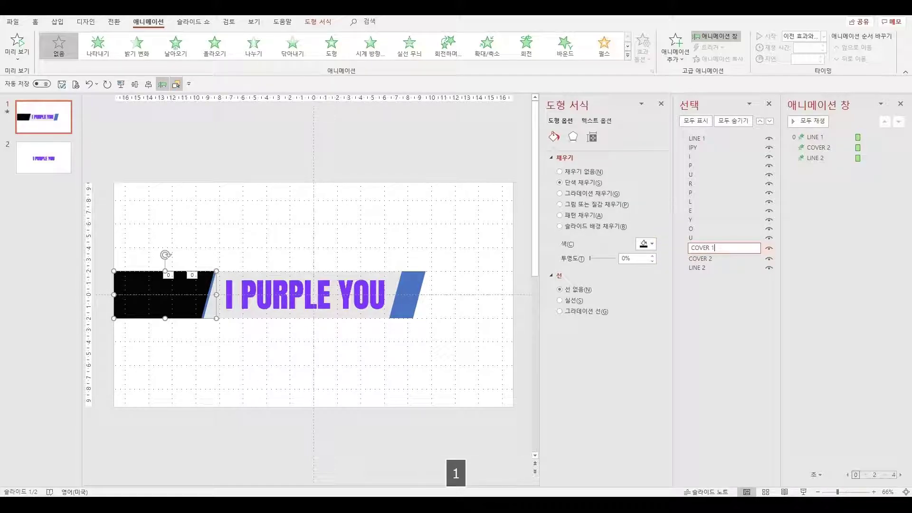
key(Return)
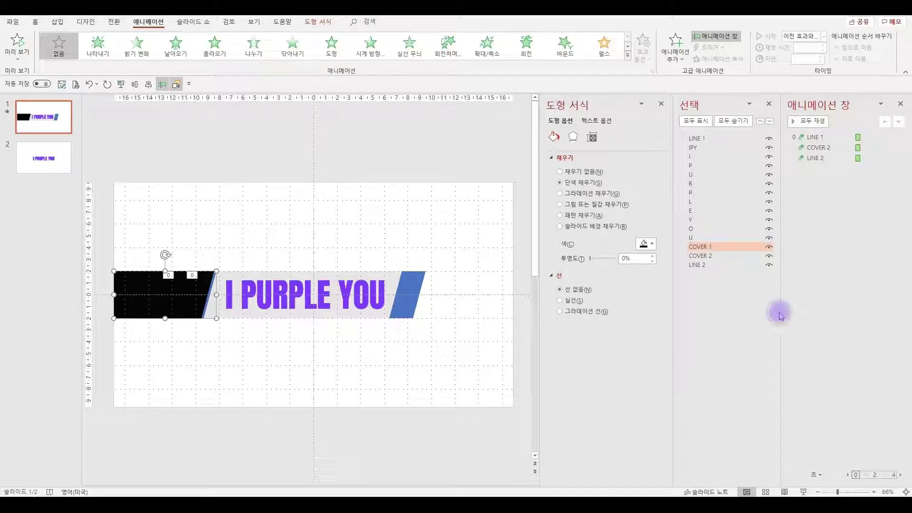
Add a Split entrance with Horizontal Out direction to LINE 1, placed after its Fly In and set to start with previous.
click(826, 138)
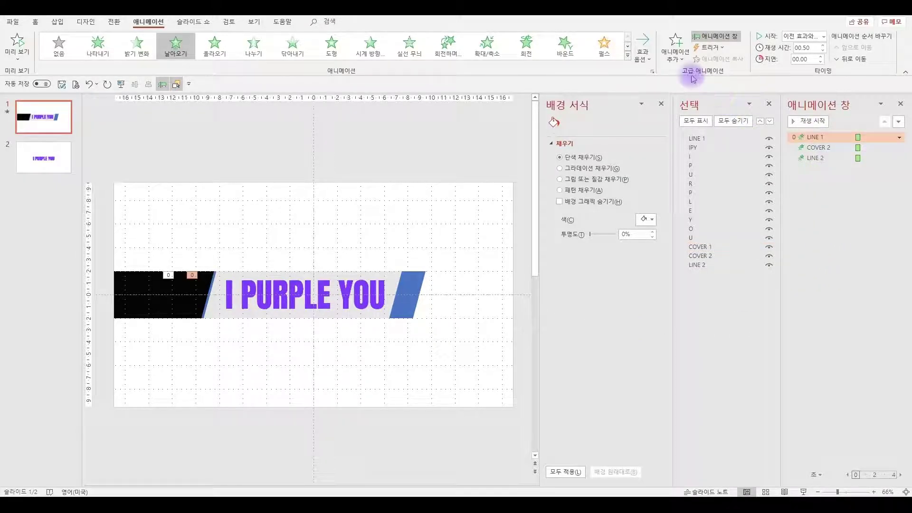
click(674, 54)
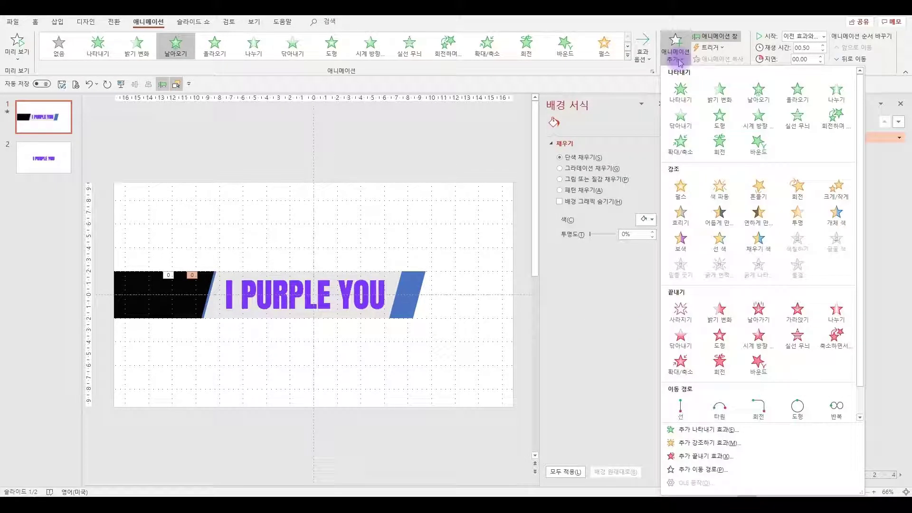
click(837, 92)
click(647, 62)
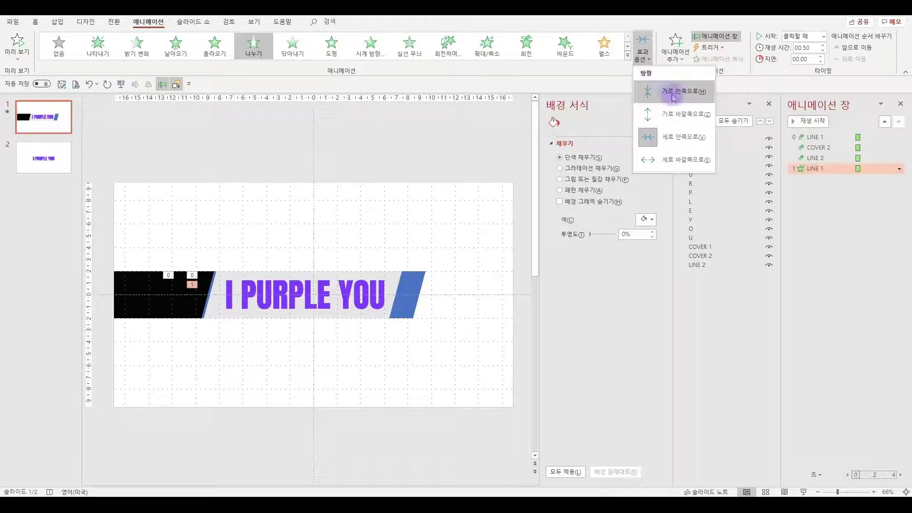
click(677, 115)
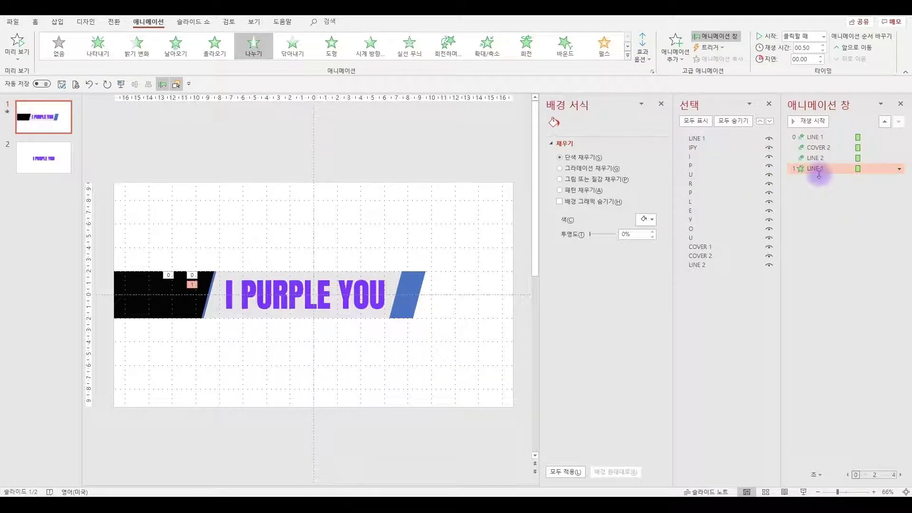
drag(815, 169, 818, 143)
right_click(818, 144)
click(822, 168)
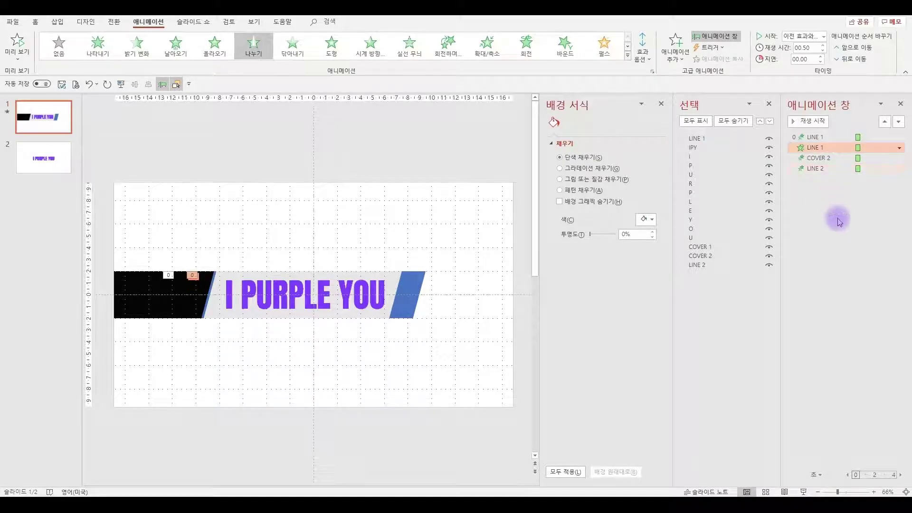
Set the COVER 2 and LINE 2 effects to 1.50 seconds duration and 0.50 seconds delay, with LINE 2 ordered before COVER 2.
click(819, 160)
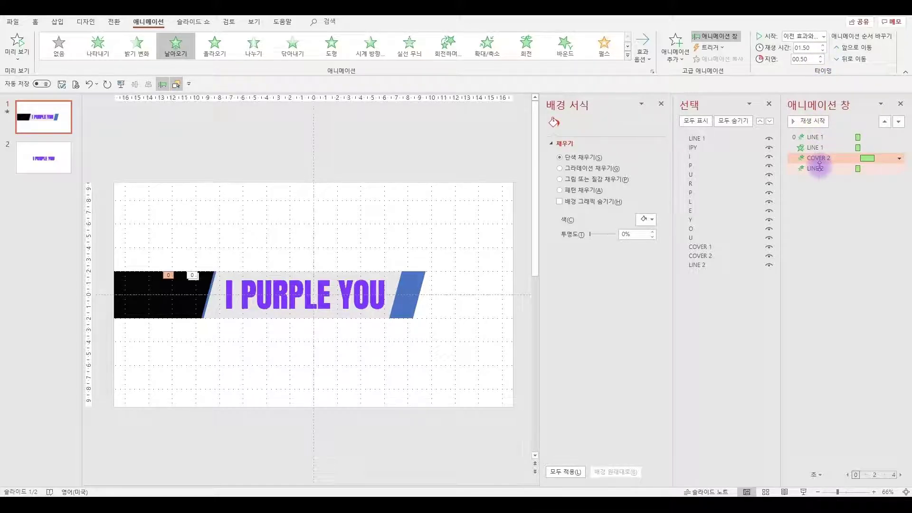
drag(820, 164, 825, 156)
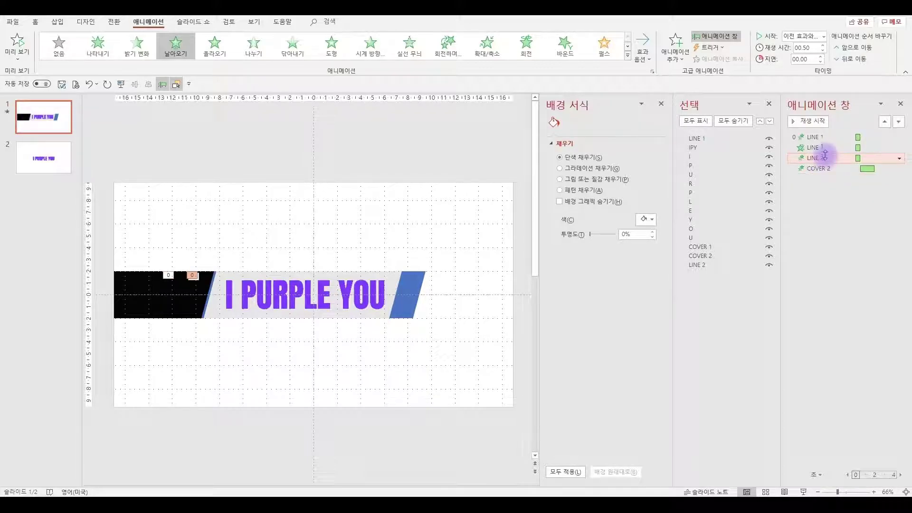
click(821, 57)
click(822, 57)
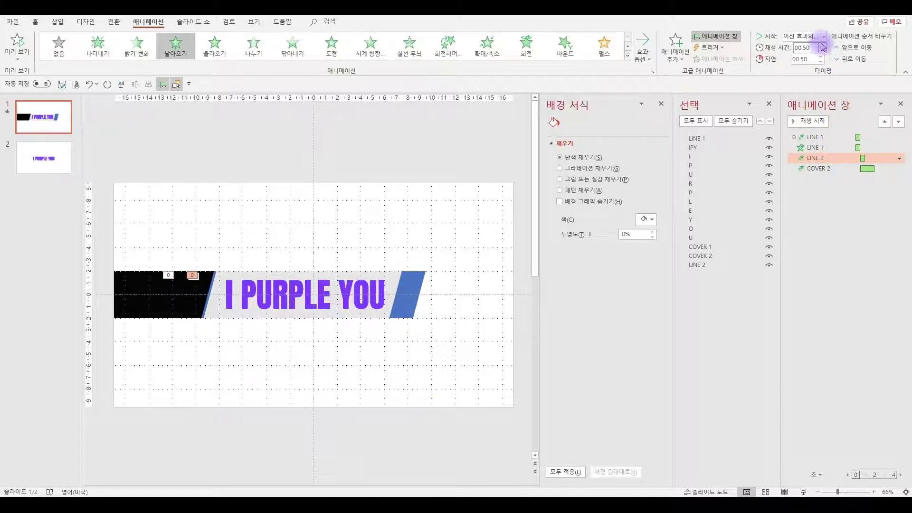
click(822, 45)
click(821, 45)
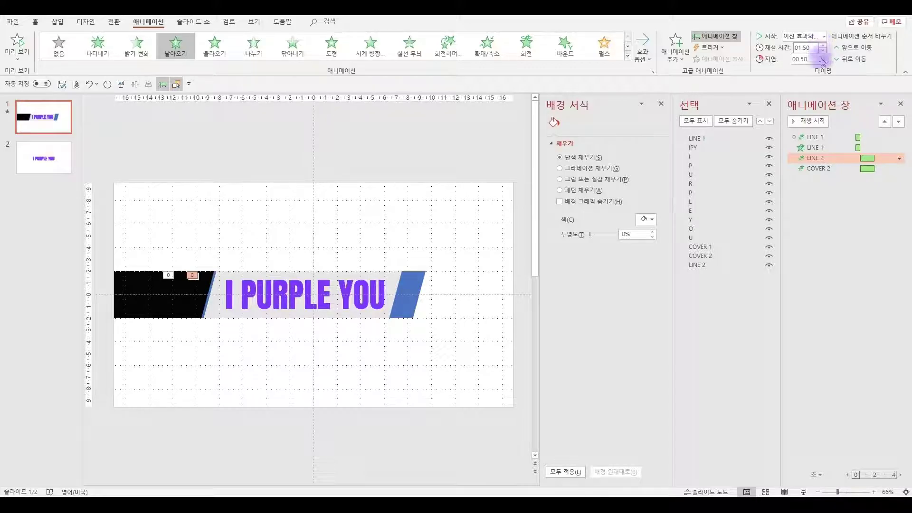
Set the COVER 2 effect's delay to 1.00 second and its duration to 1.25 seconds.
click(834, 169)
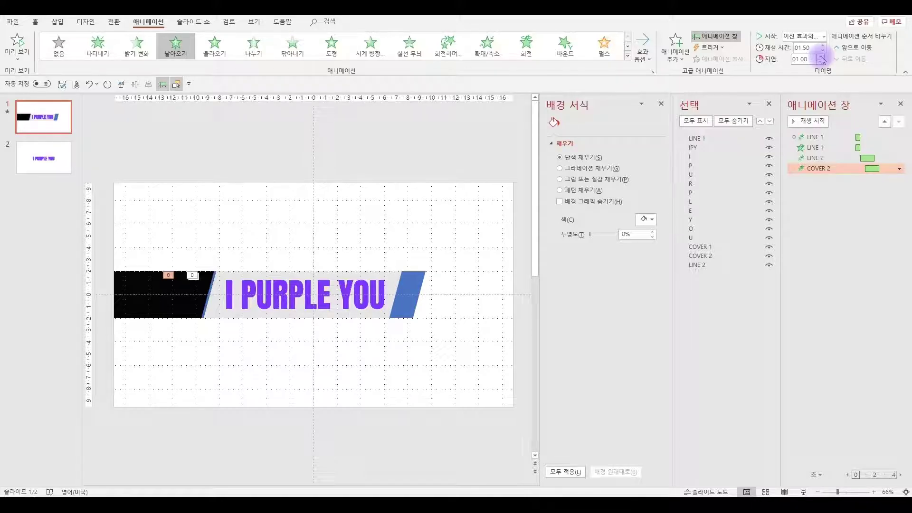
click(817, 209)
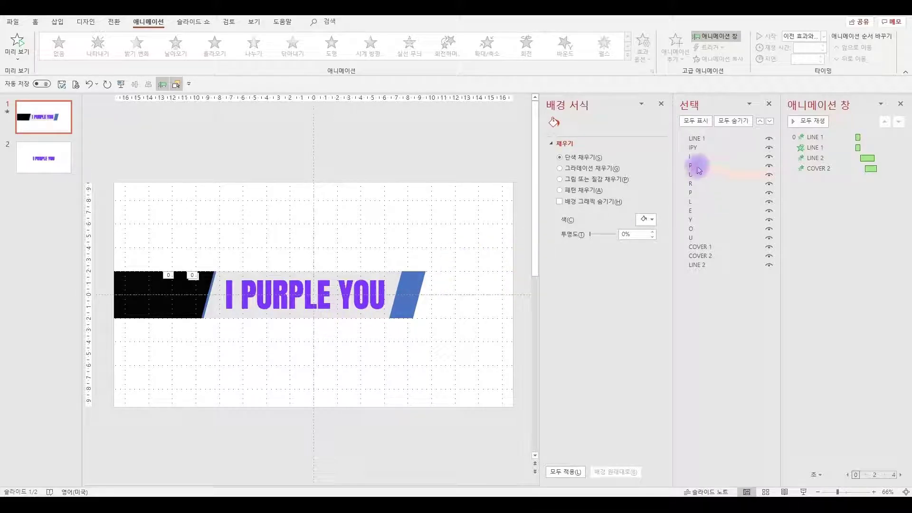
Apply a Fly In entrance from the left to all ten single-letter text boxes, leaving out IPY.
click(700, 156)
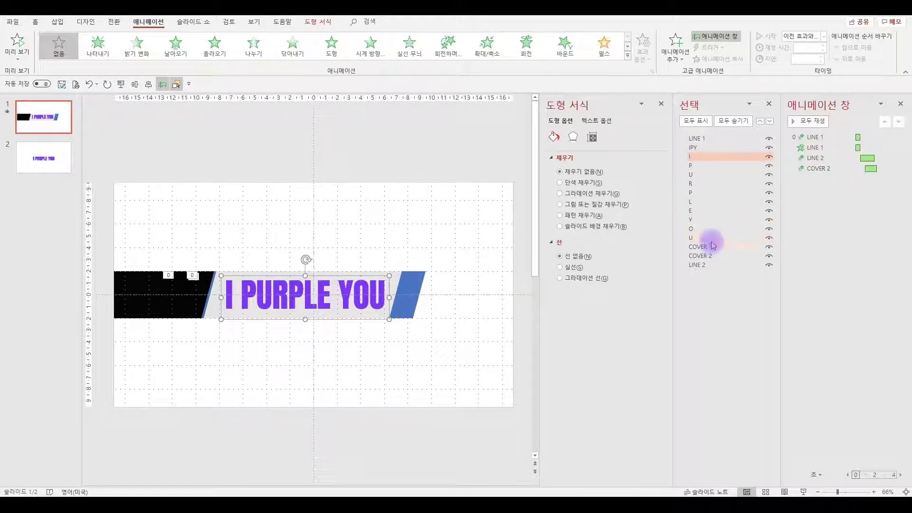
shift+click(697, 160)
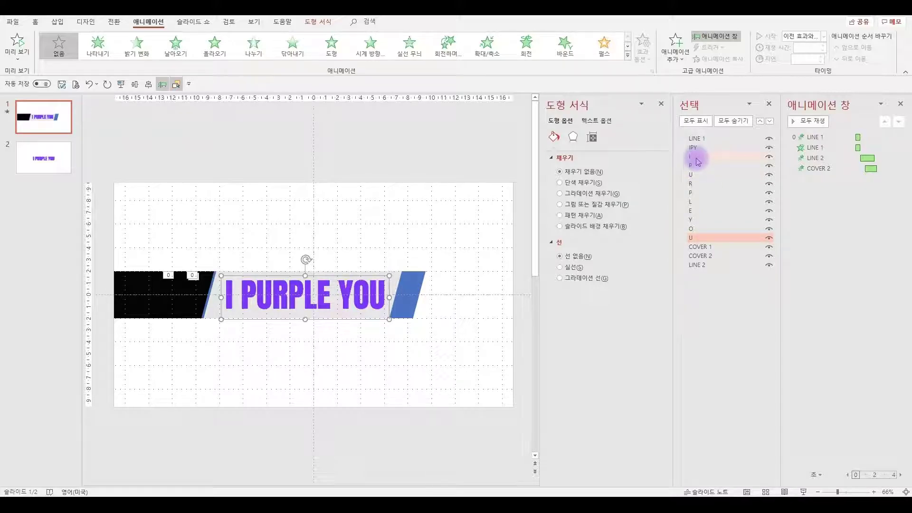
click(403, 365)
drag(392, 296, 221, 240)
drag(423, 368, 211, 238)
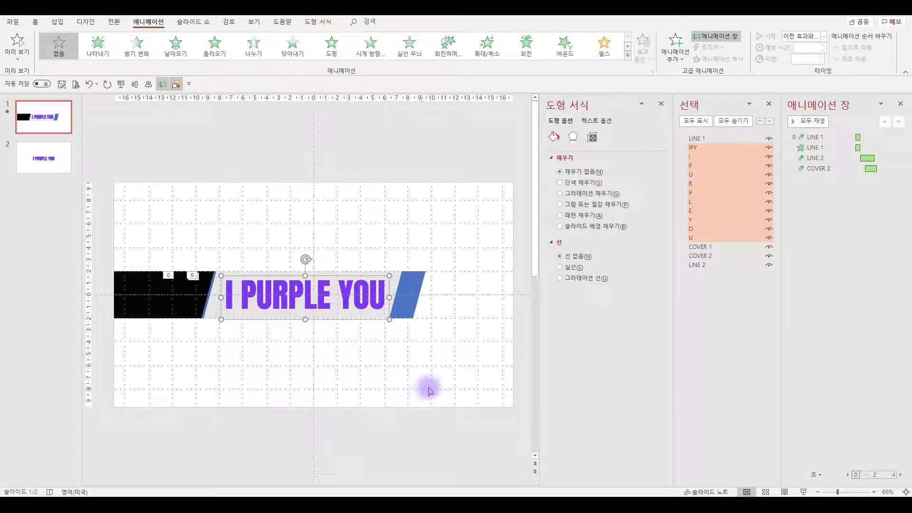
ctrl+click(695, 148)
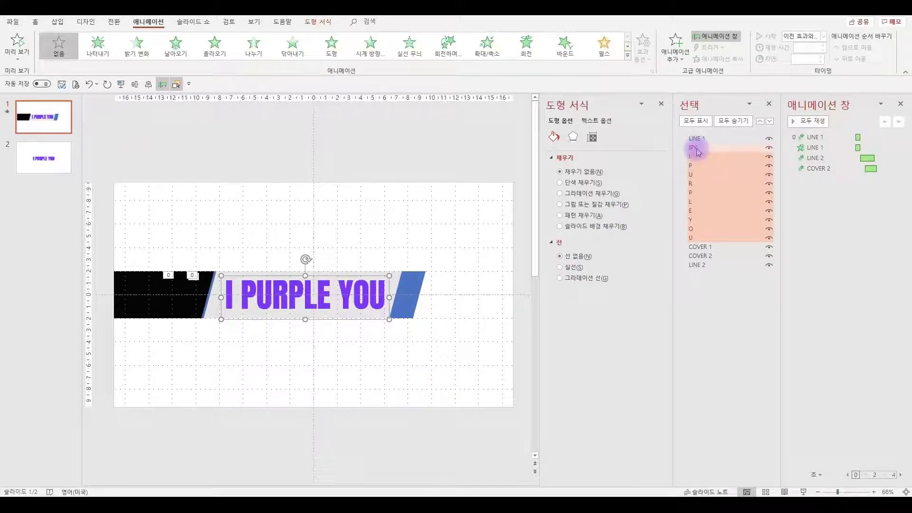
click(175, 46)
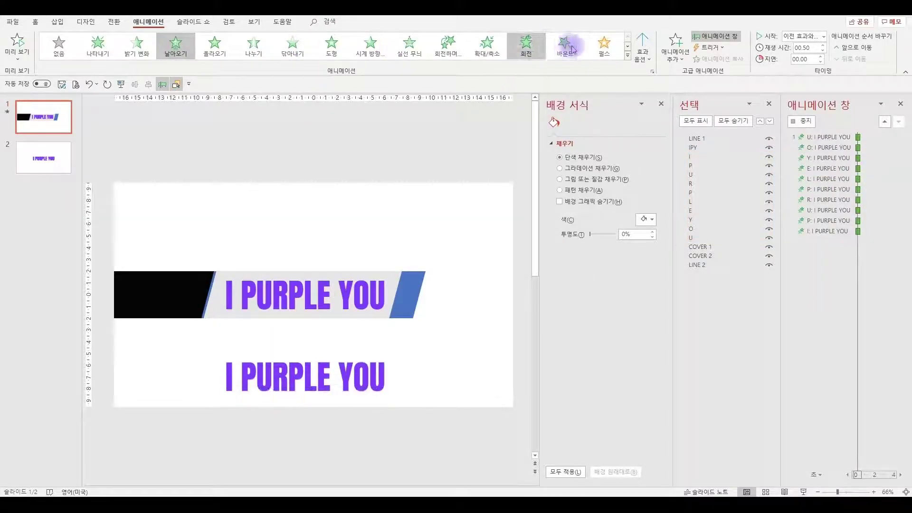
click(643, 48)
click(674, 139)
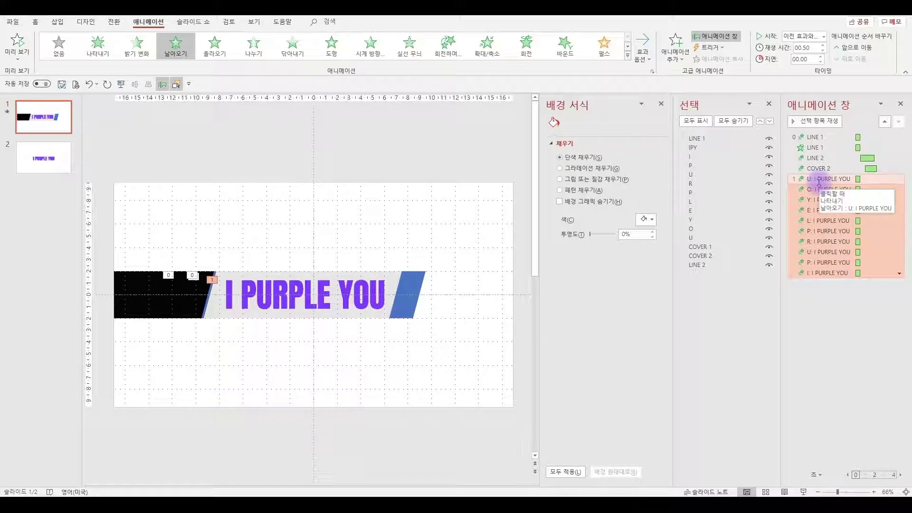
Make all ten letter effects start with the previous one and set their delay to 1.30 seconds.
right_click(808, 180)
click(844, 203)
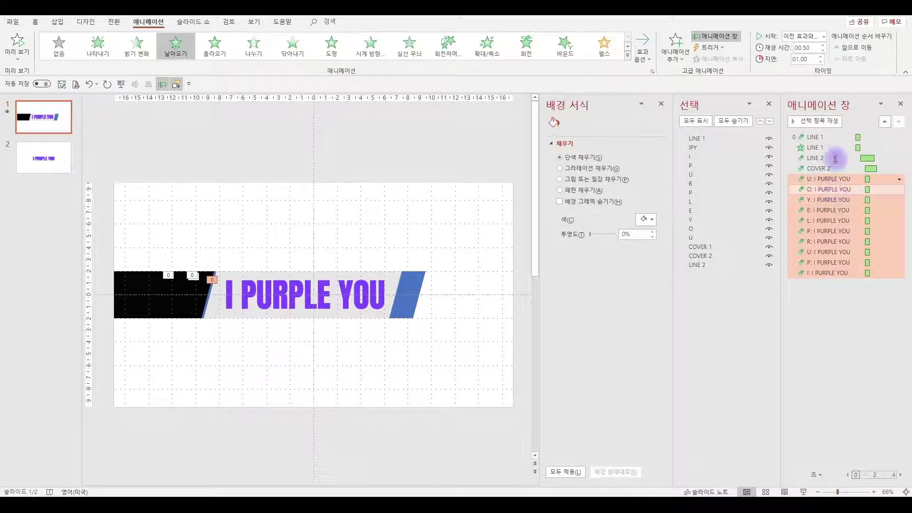
click(802, 59)
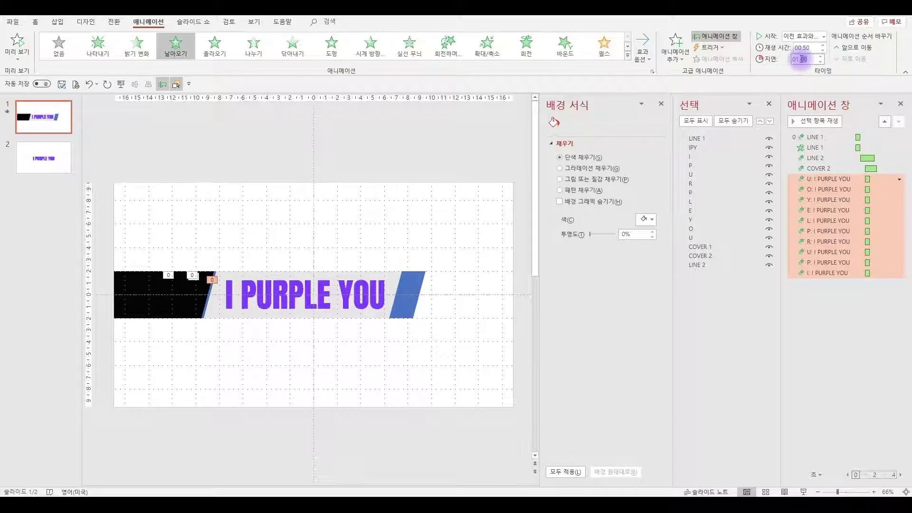
text(3)
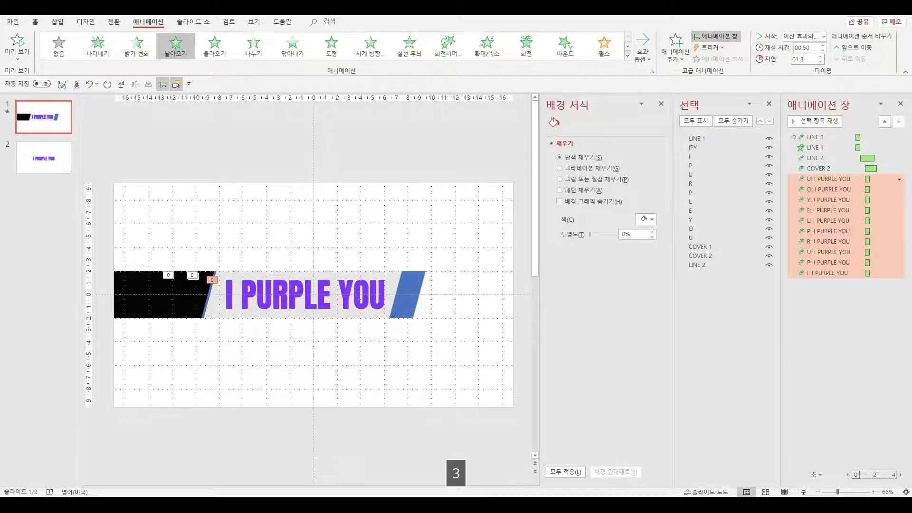
key(Return)
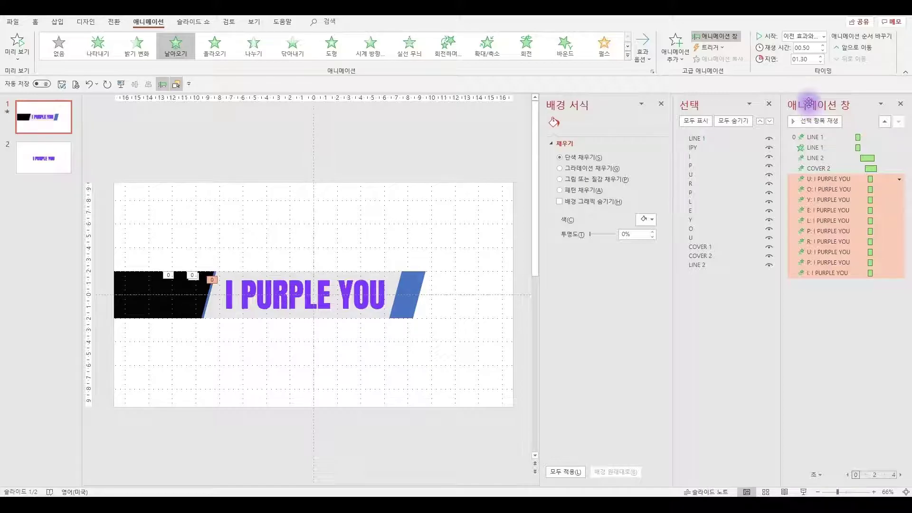
Set the ten letter effects to a delay of 1.00 second and a duration of 1.50 seconds.
click(823, 46)
click(823, 46)
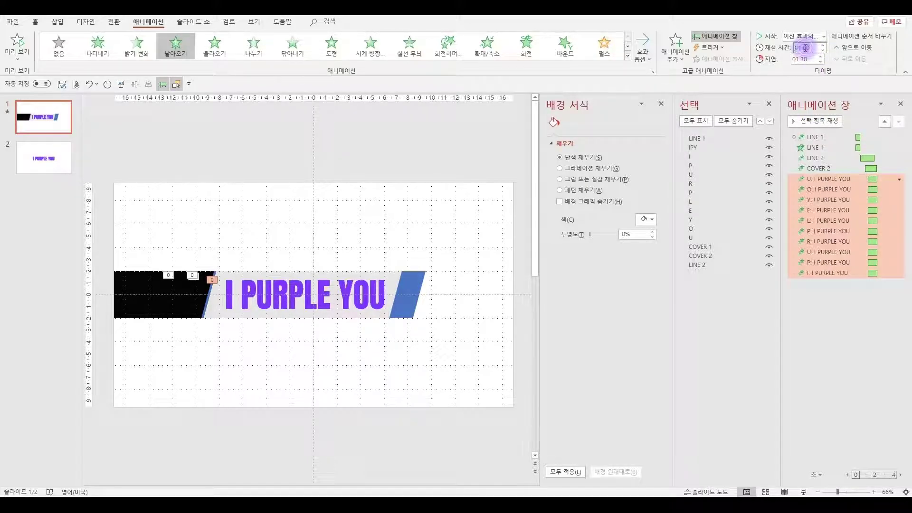
click(818, 47)
text(3)
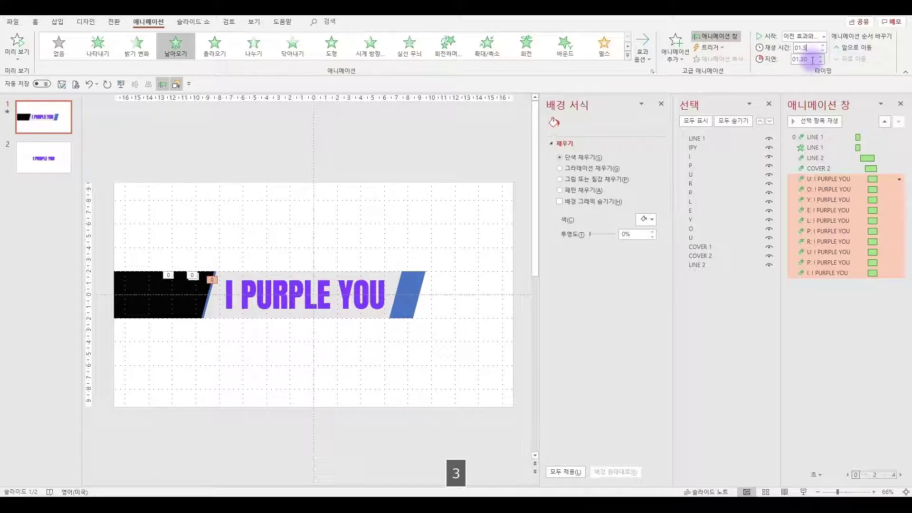
click(813, 60)
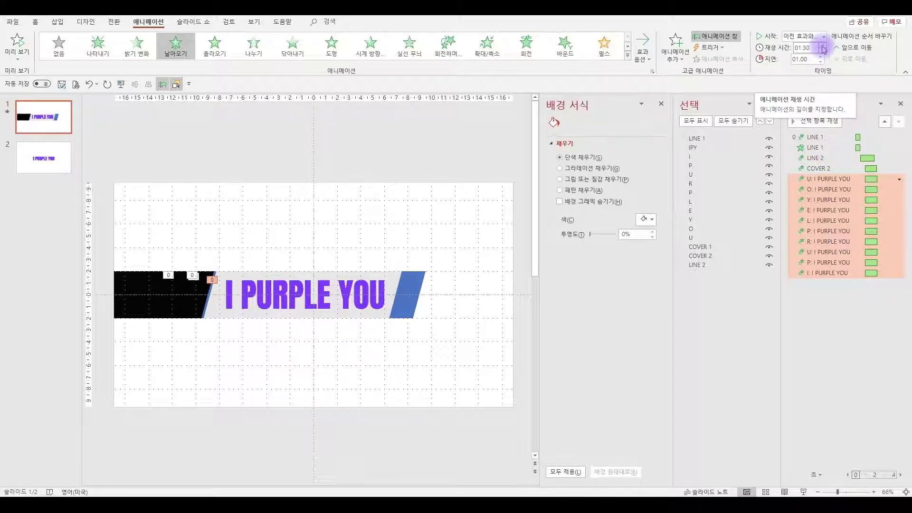
click(855, 311)
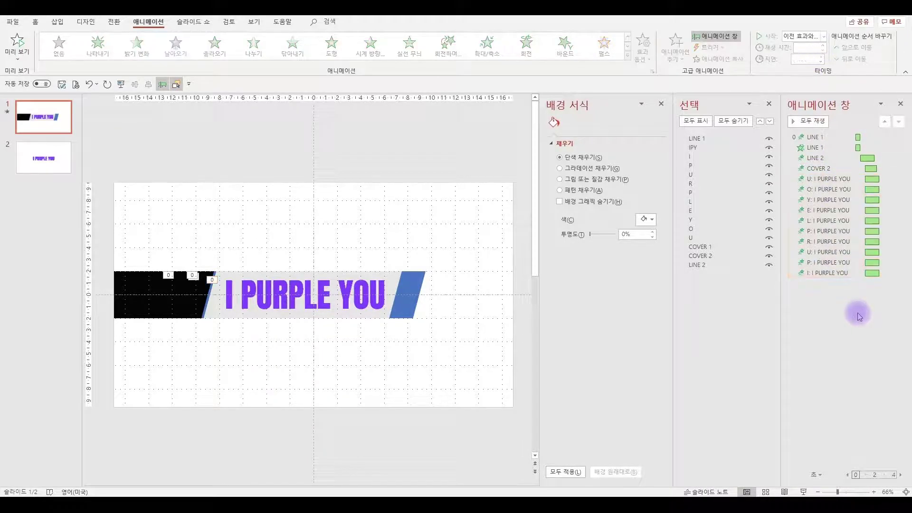
Change the duration of all ten letter effects to 1.30 seconds.
click(853, 172)
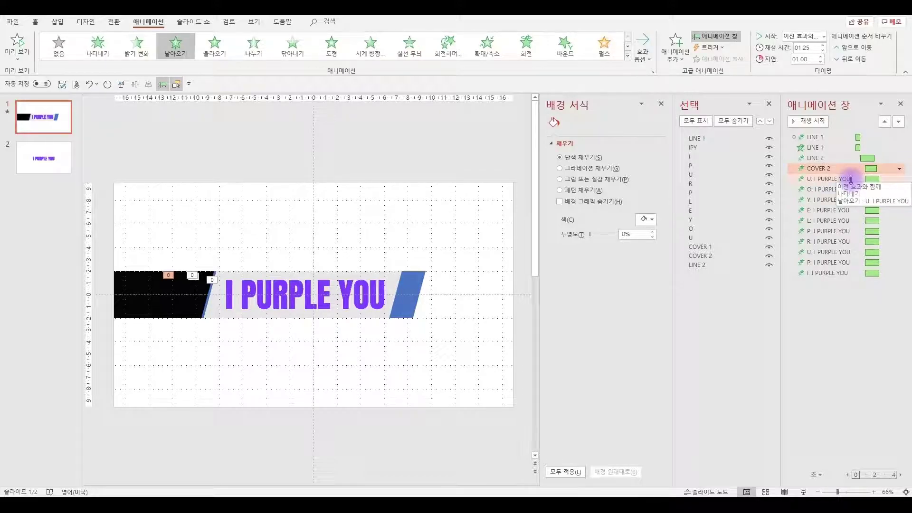
click(851, 179)
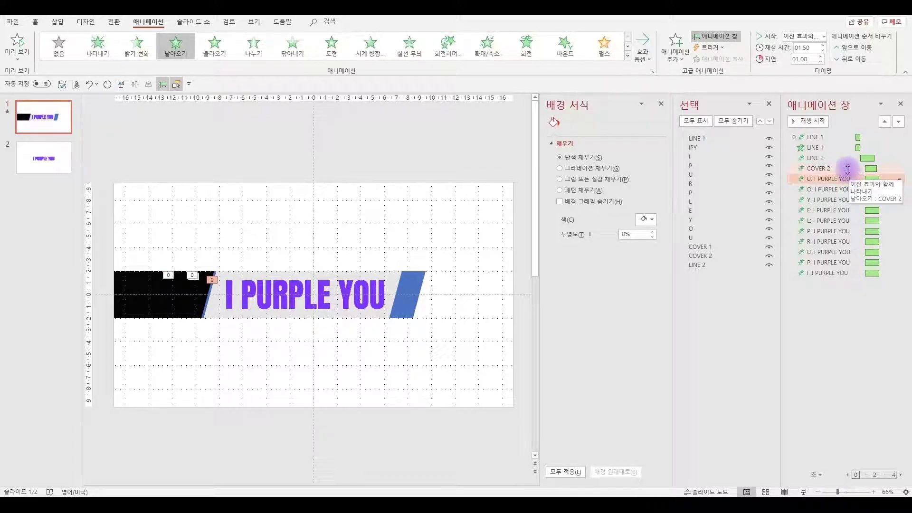
shift+click(845, 274)
click(809, 60)
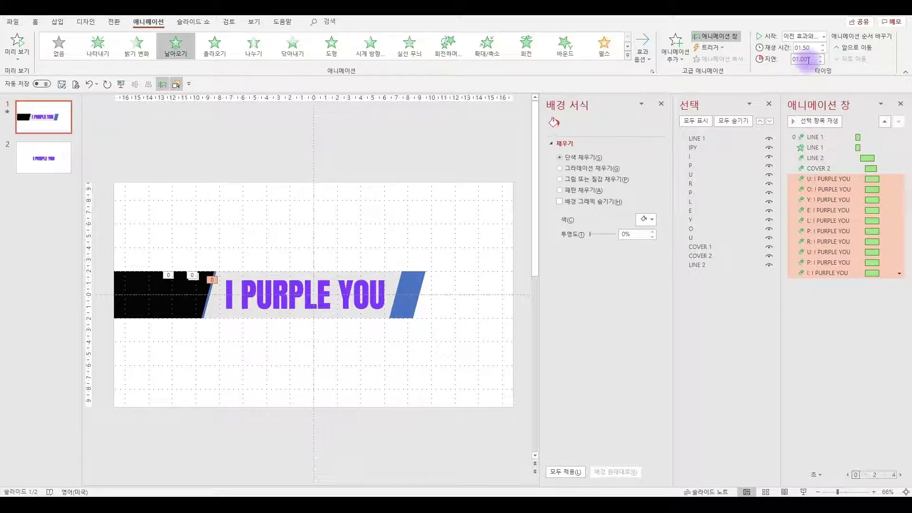
click(806, 47)
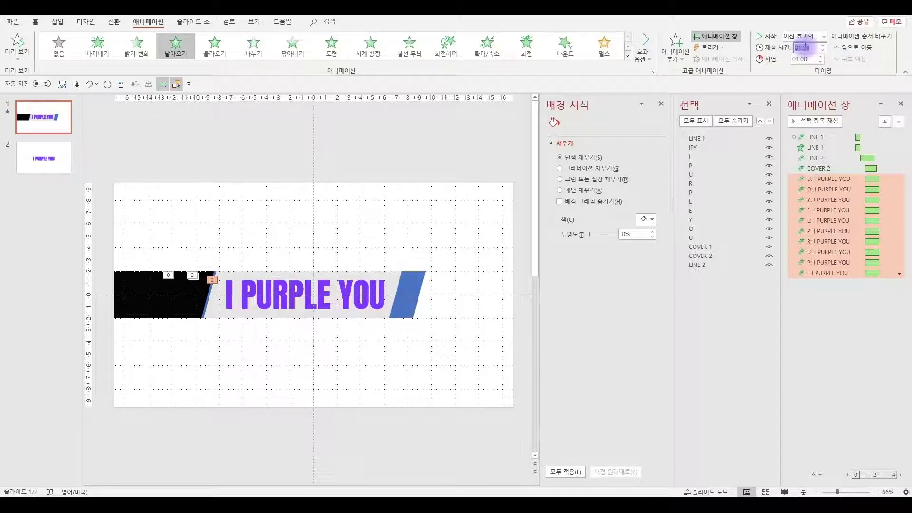
drag(805, 47, 815, 46)
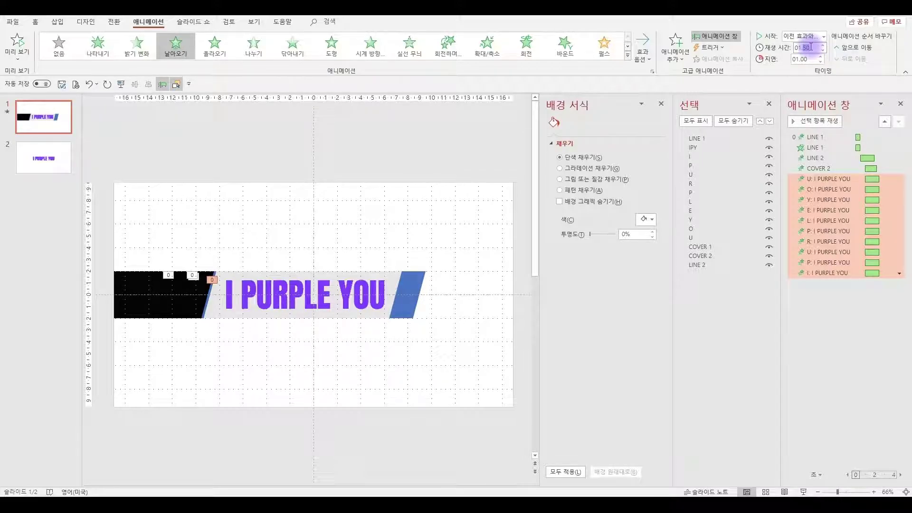
text(3)
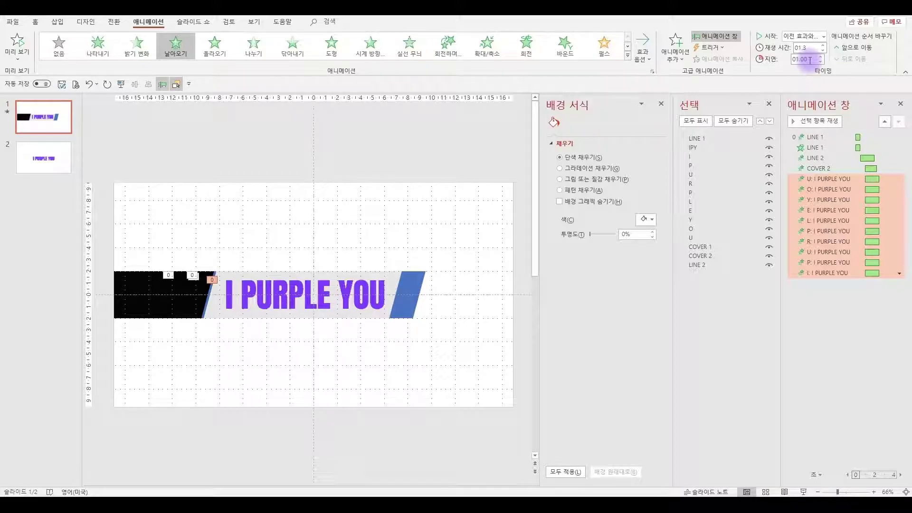
click(810, 60)
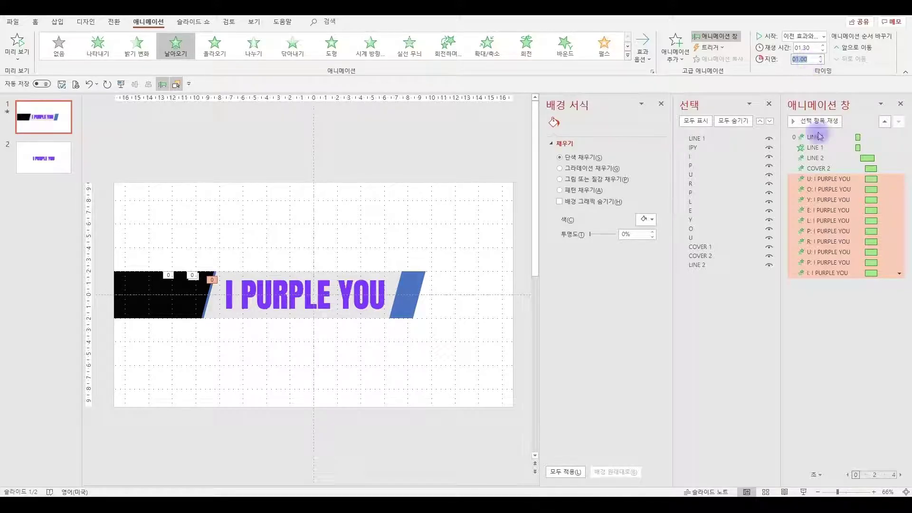
click(849, 325)
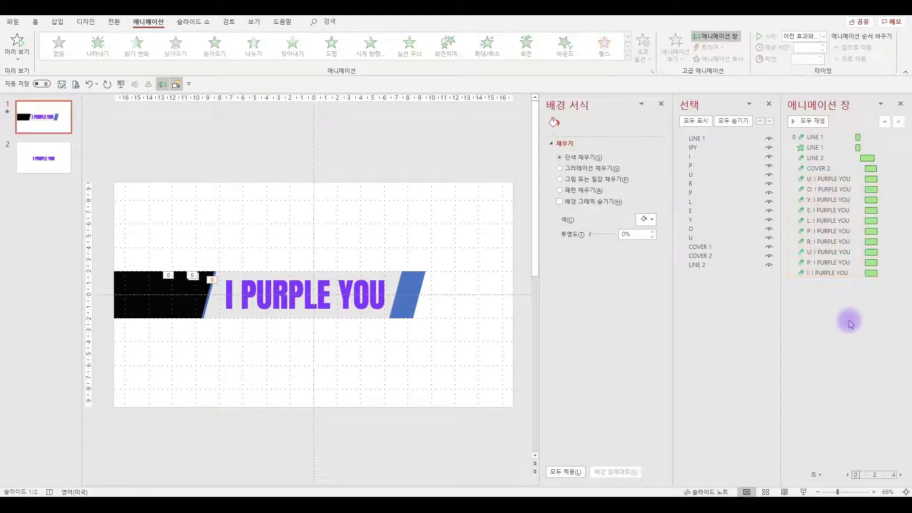
Compare the timing of the COVER 2 effect with that of the first listed letter effect.
click(852, 169)
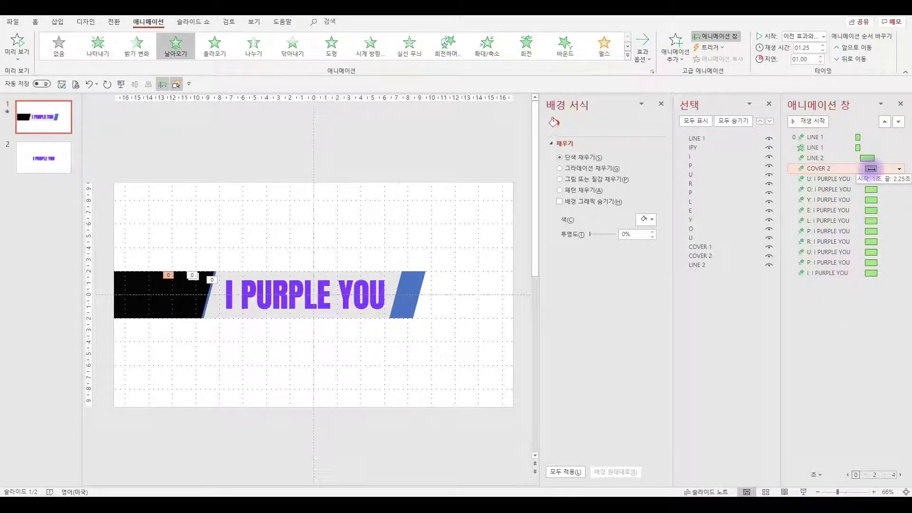
click(859, 178)
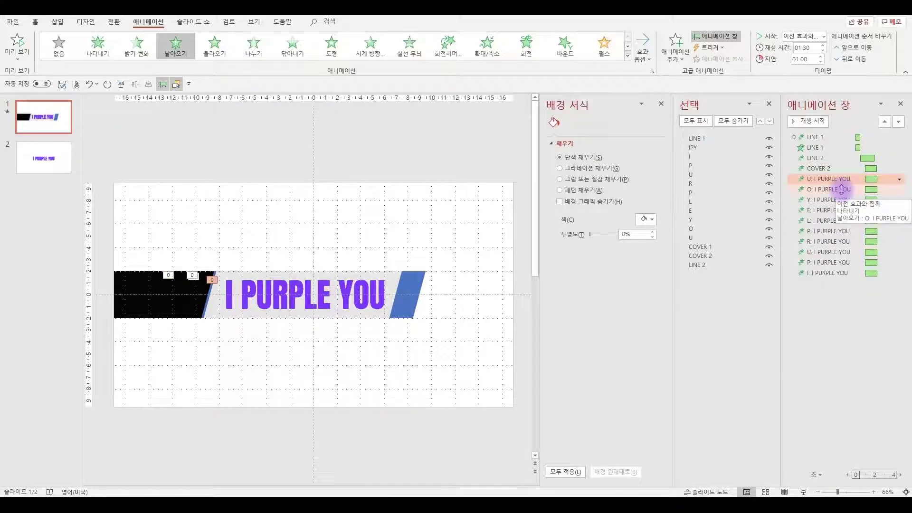
Set the delay of the O letter effect to 1.05 seconds and of the Y letter effect to 1.10 seconds.
click(841, 190)
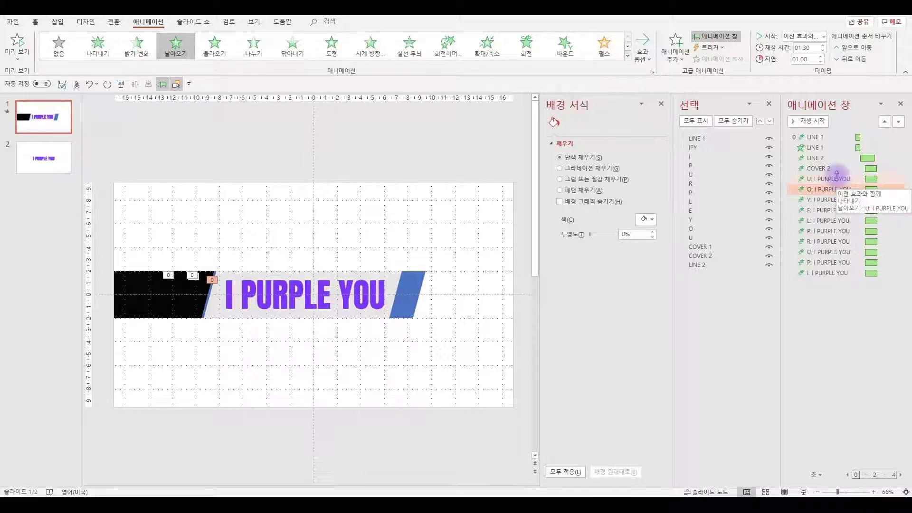
double_click(810, 58)
text(01.05)
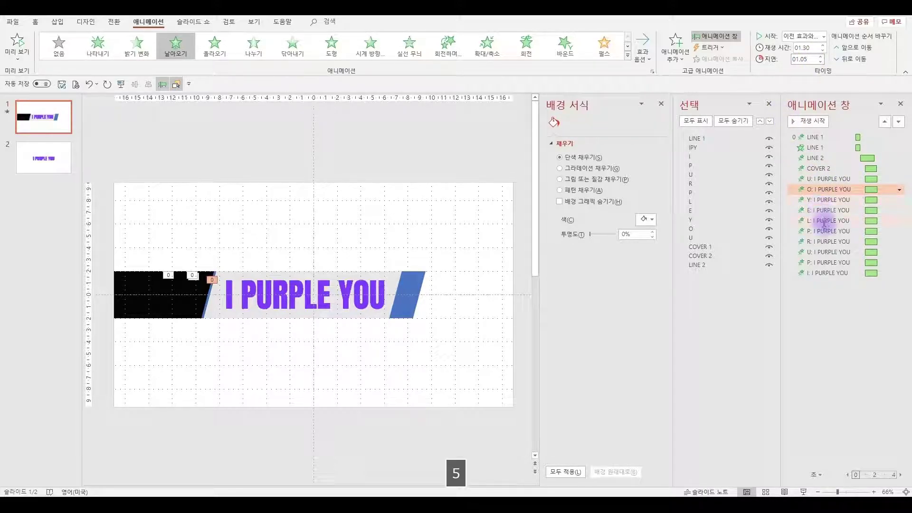
click(828, 200)
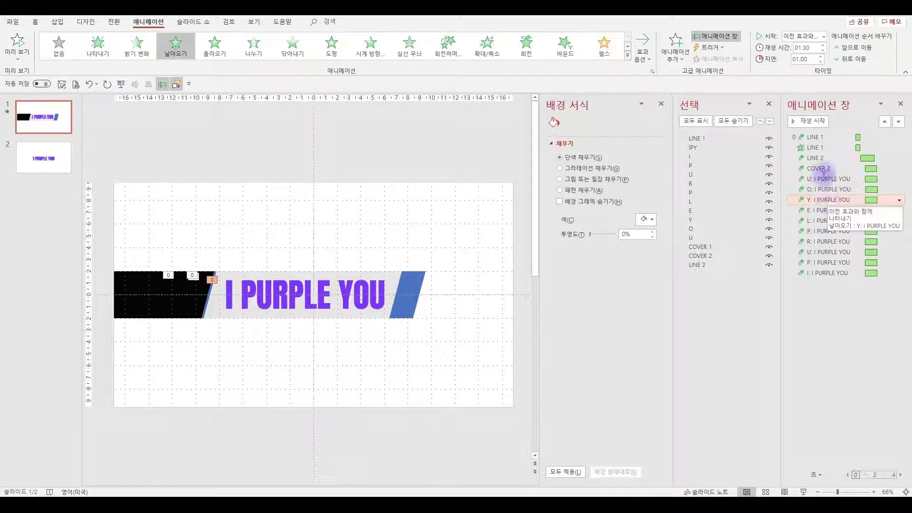
click(800, 58)
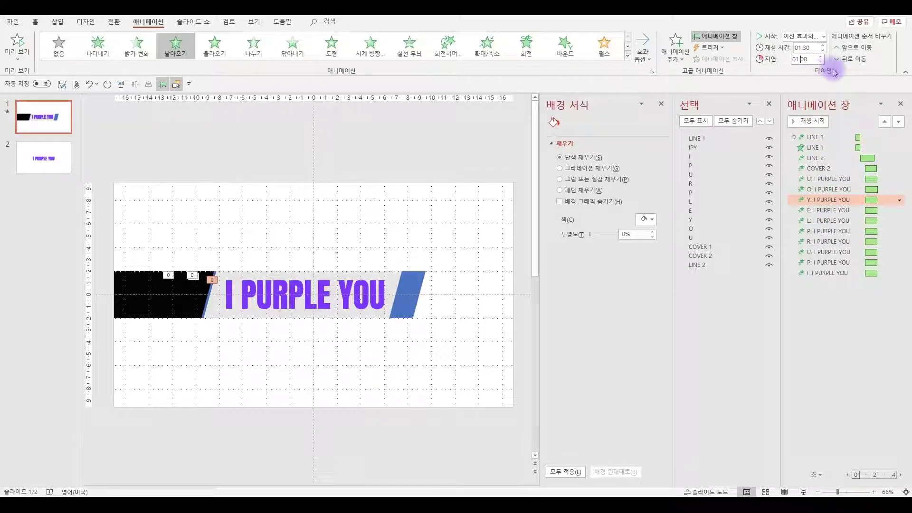
text(5)
key(Delete)
key(BackSpace)
text(1)
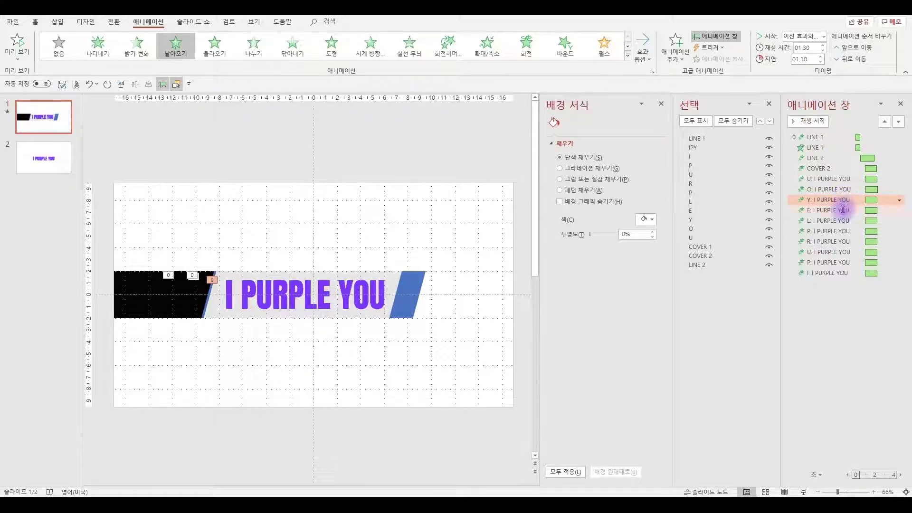
Set the delay of the E letter effect to 1.15 seconds and of the L letter effect to 1.20 seconds.
click(843, 210)
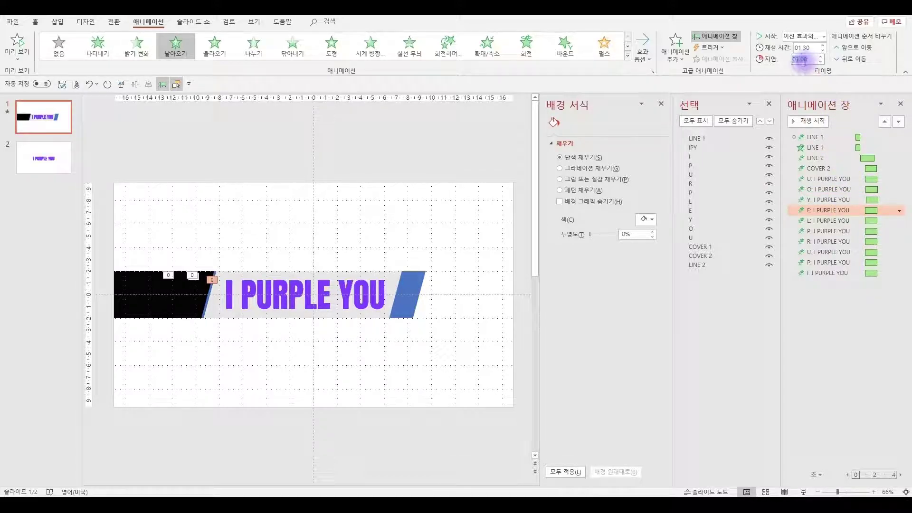
click(817, 62)
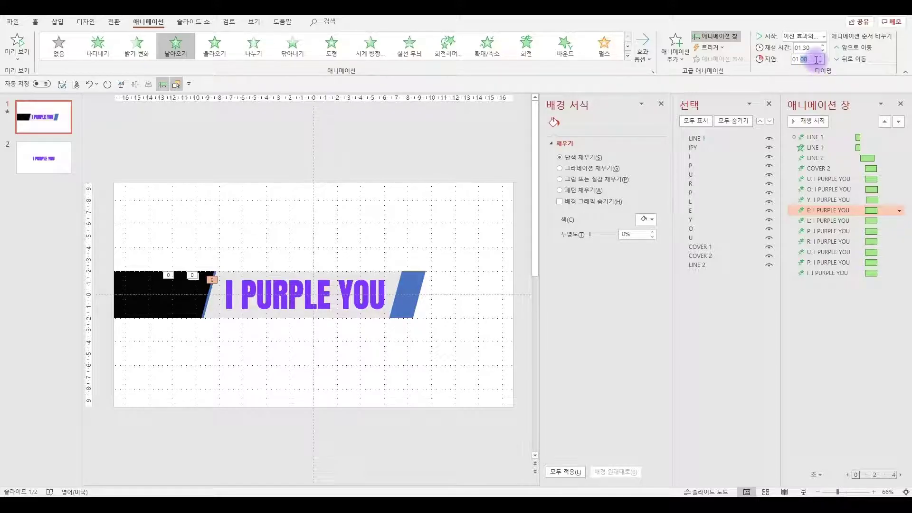
text(15)
key(Return)
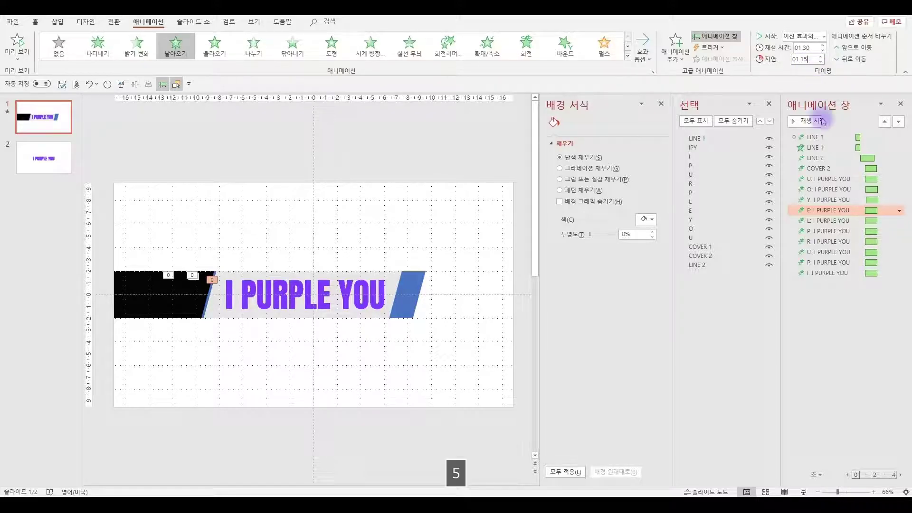
click(834, 221)
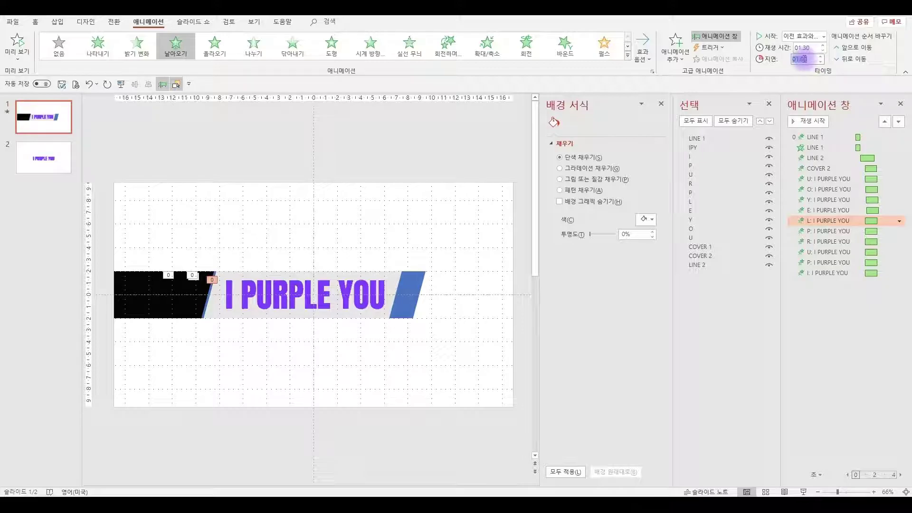
key(Delete)
text(2)
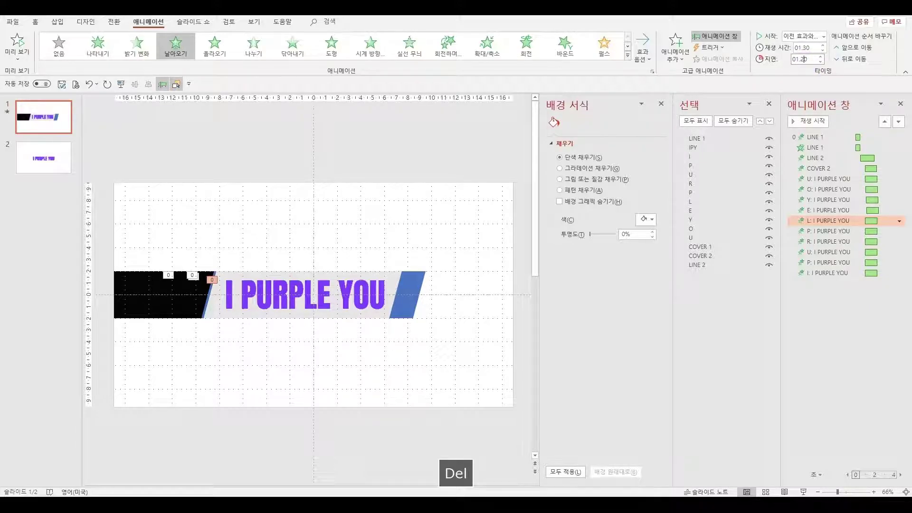
Set the delay of the P effect listed below L to 1.25 seconds and of the R effect to 1.30 seconds.
click(849, 231)
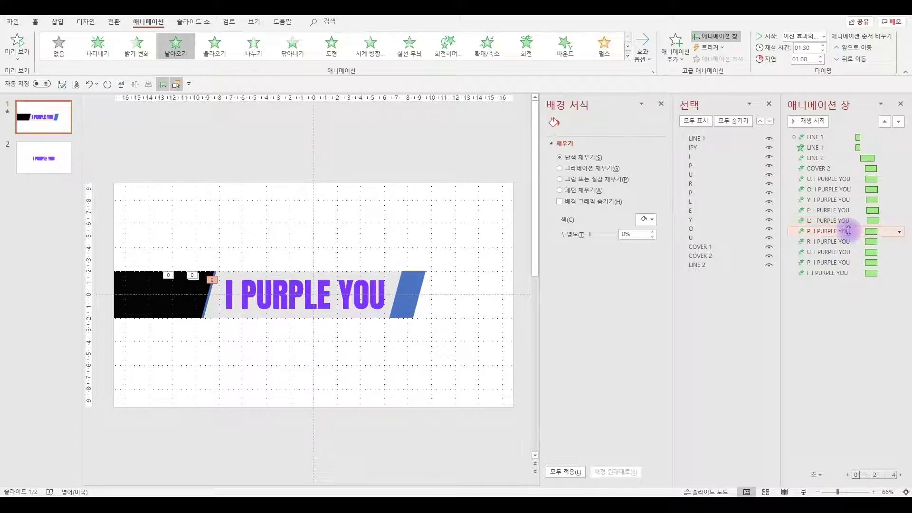
click(805, 59)
text(25)
key(Delete)
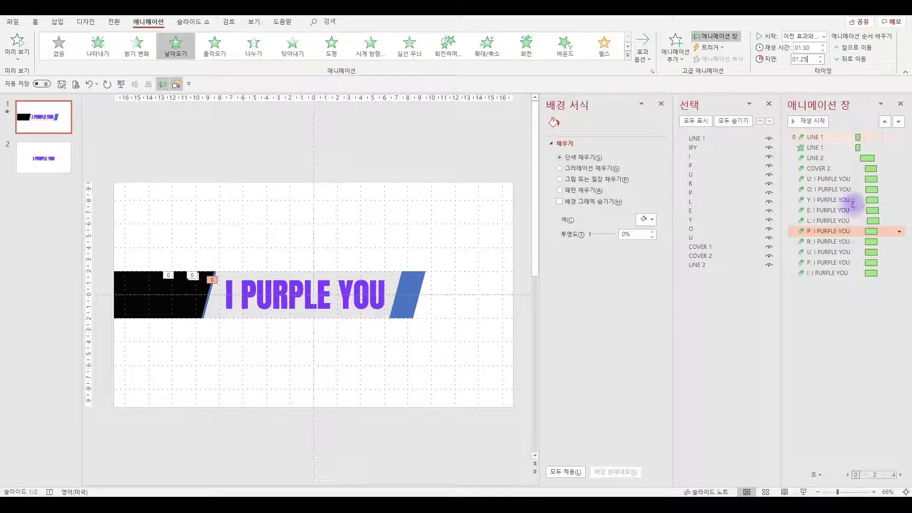
click(841, 238)
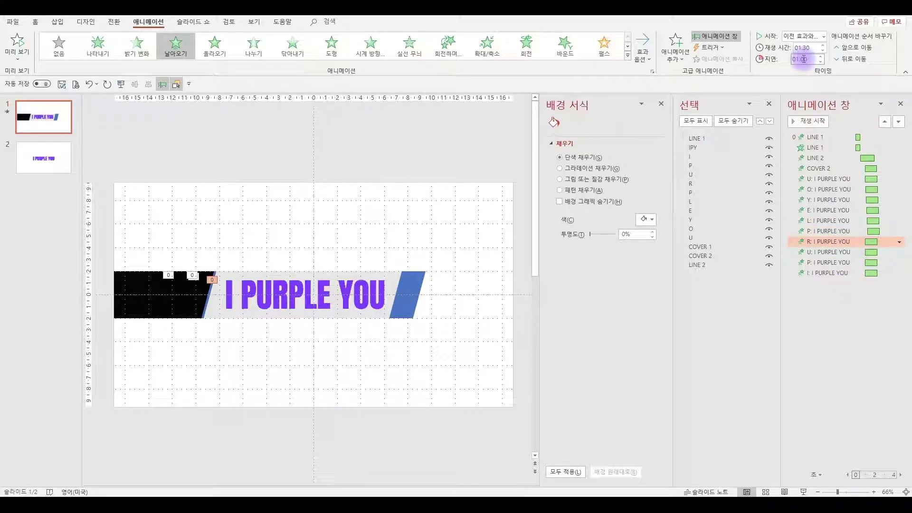
text(3)
key(Delete)
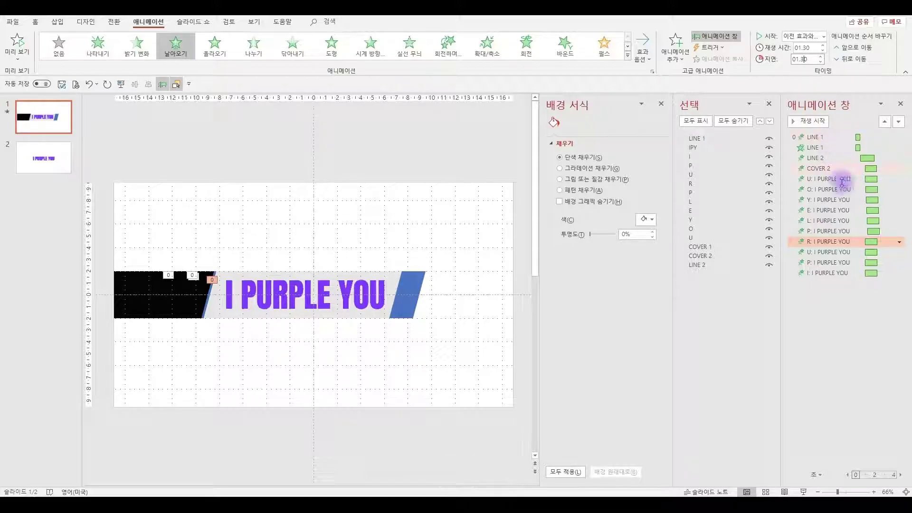
Set the delay of the U effect listed below R to 1.35 seconds and of the P effect below it to 1.40 seconds.
click(829, 252)
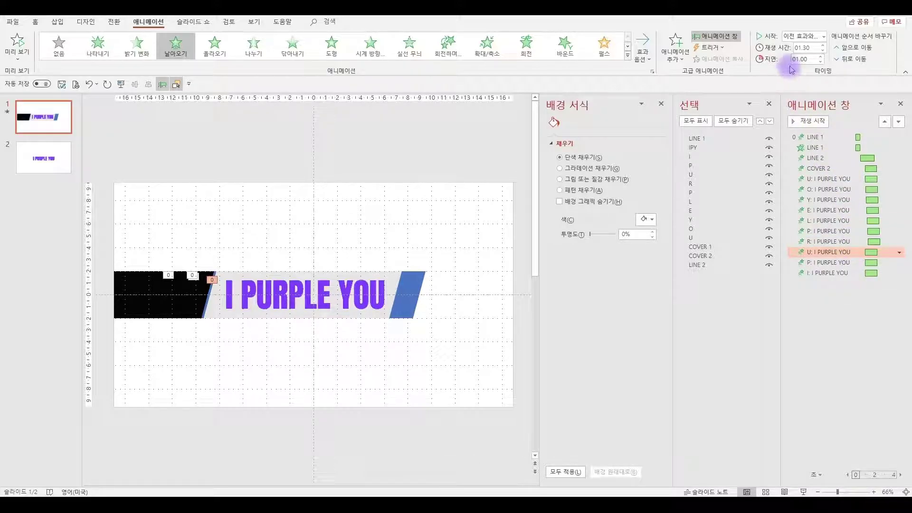
double_click(809, 60)
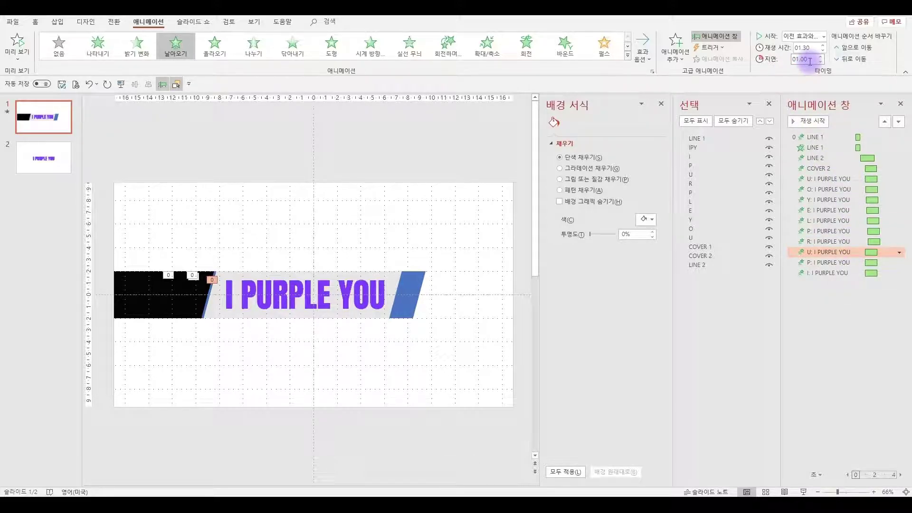
key(BackSpace)
text(01.35)
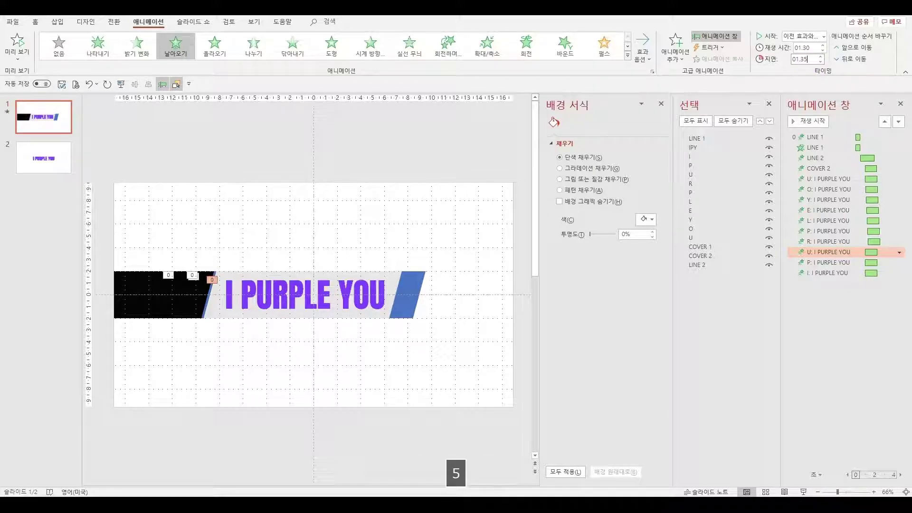
click(850, 263)
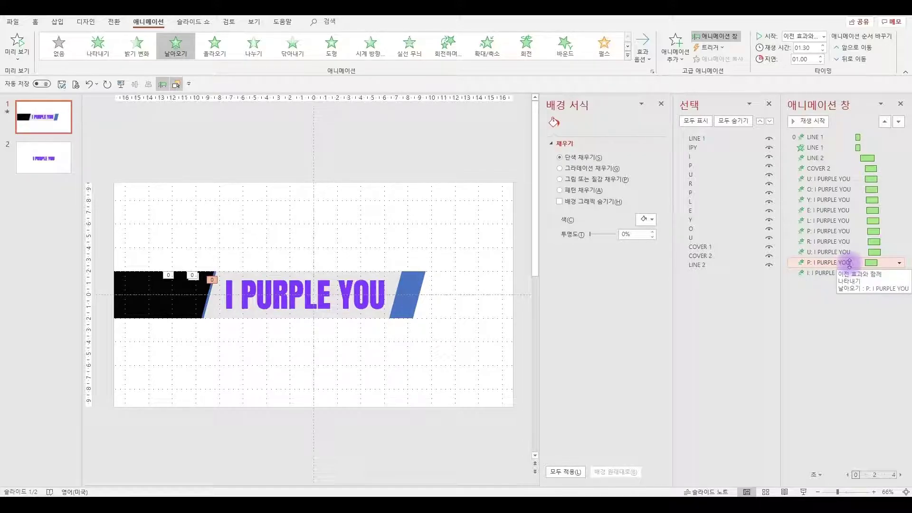
click(807, 60)
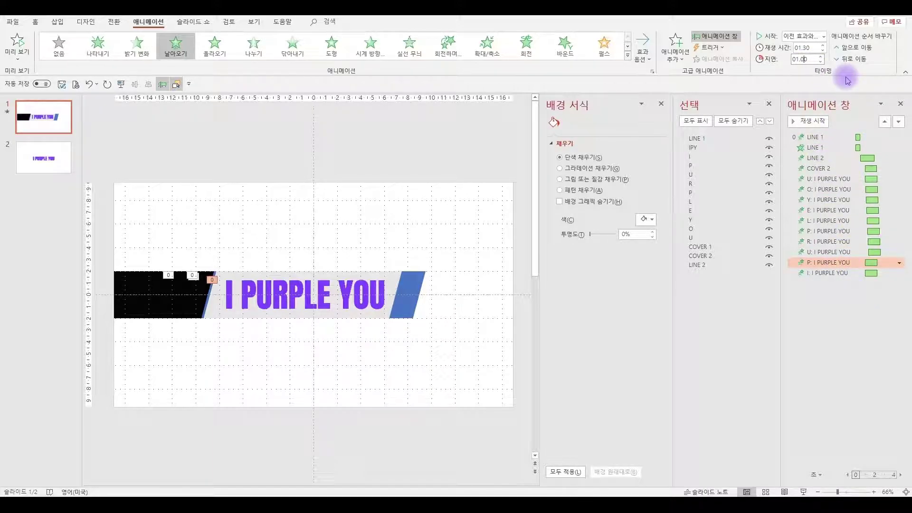
text(4)
key(Delete)
key(Return)
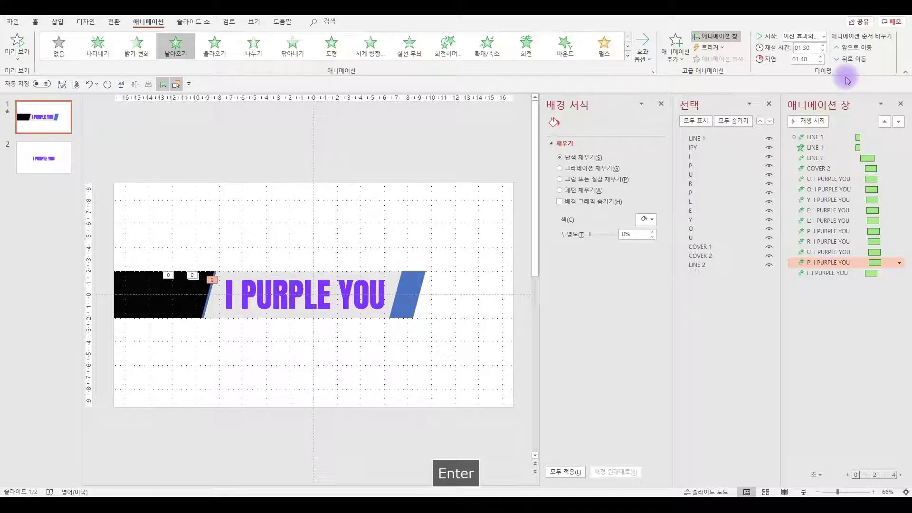
Set the delay of the I letter effect to 1.45 seconds and play all the slide's animations.
click(849, 274)
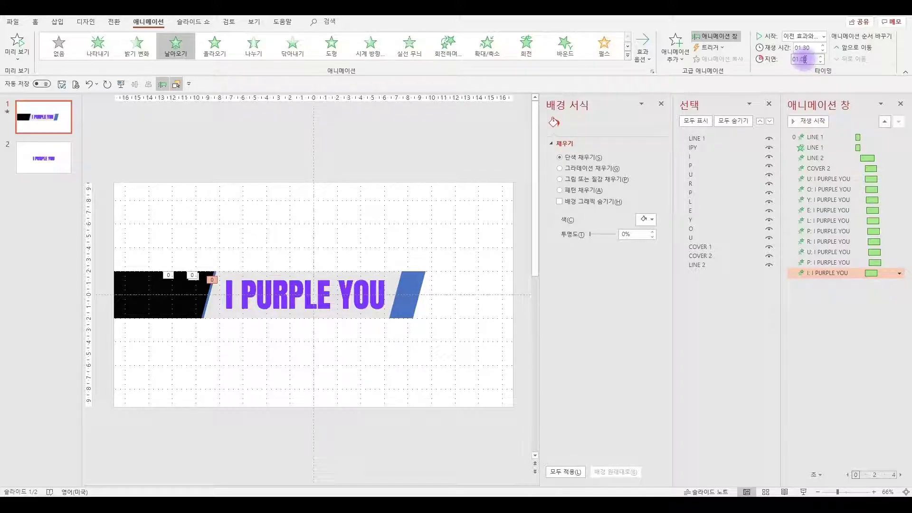
text(1.45)
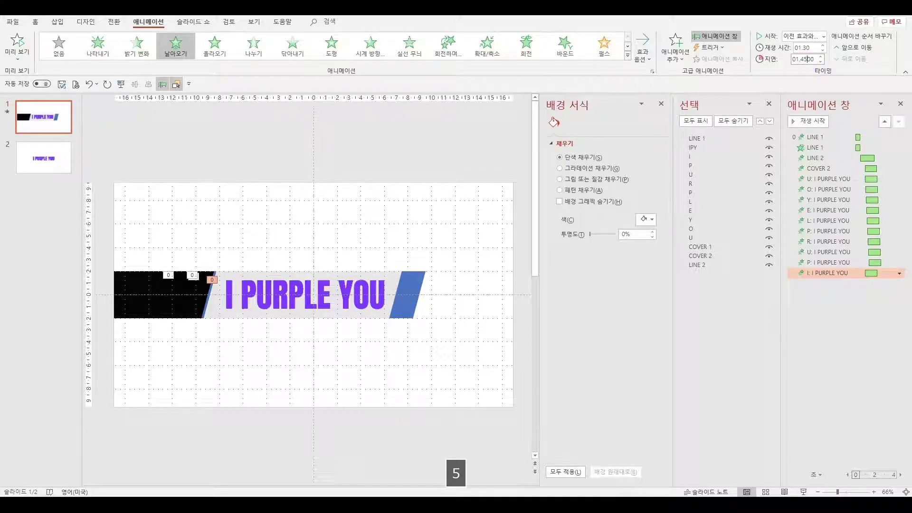
key(Return)
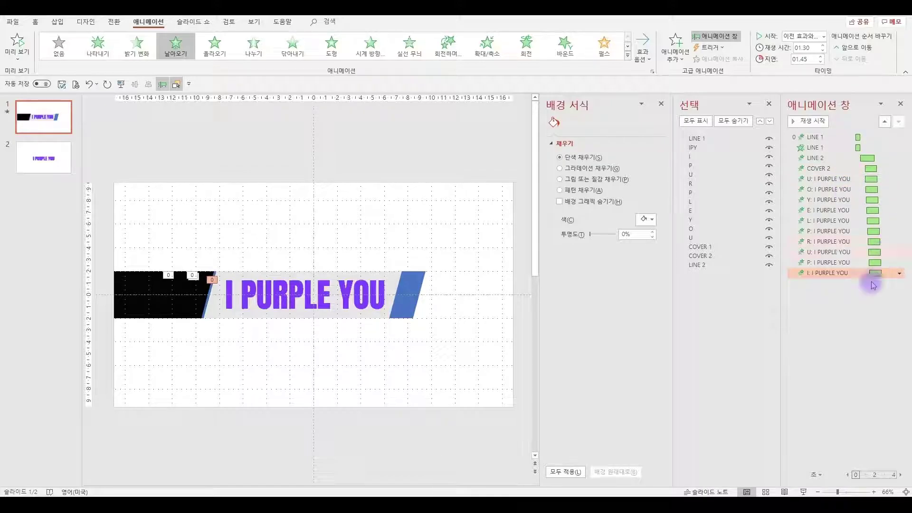
click(861, 320)
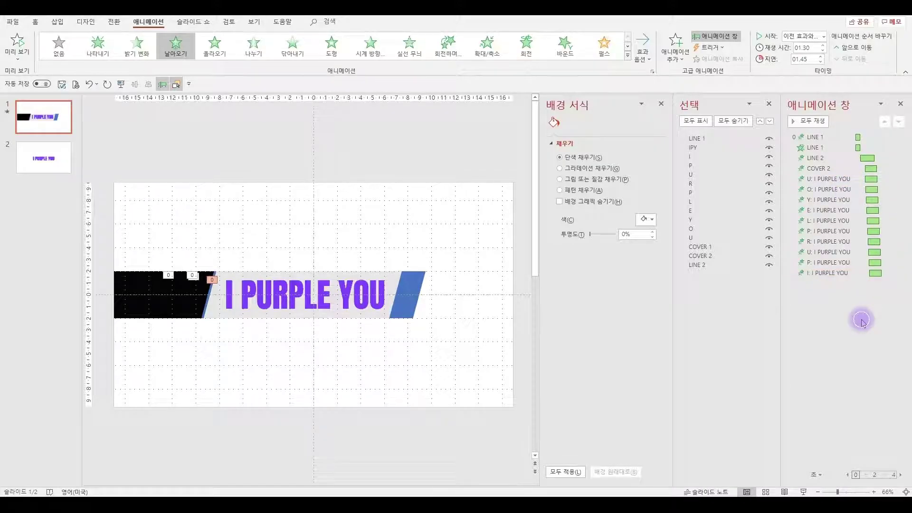
click(811, 122)
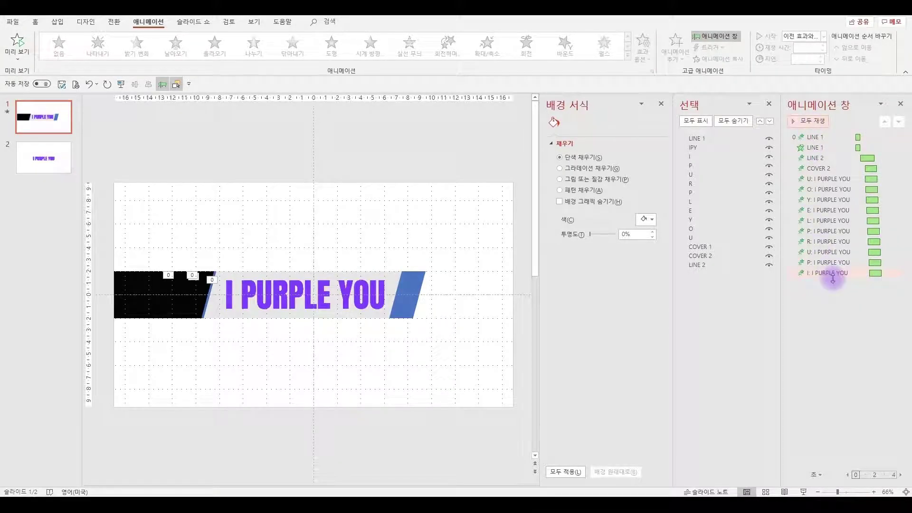
Add an Appear effect to the IPY text object, starting with the previous effect after a delay of 2.75 seconds.
click(693, 147)
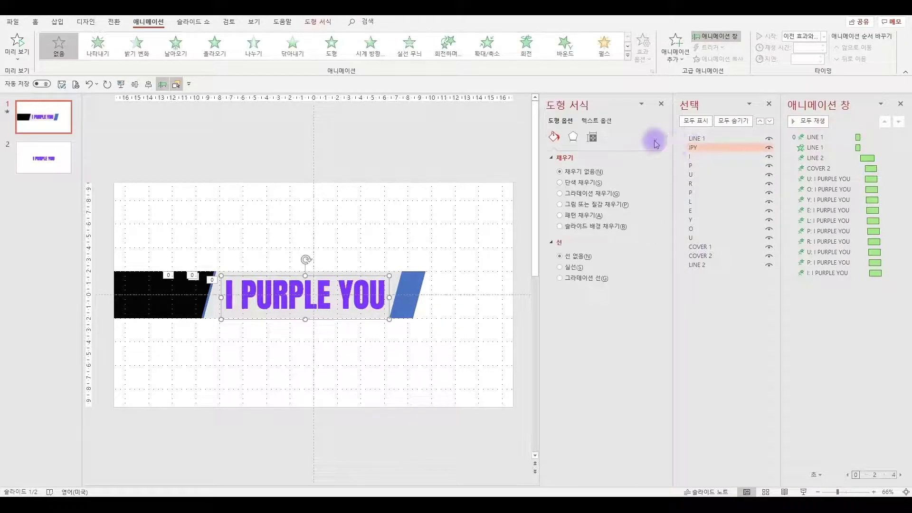
click(98, 43)
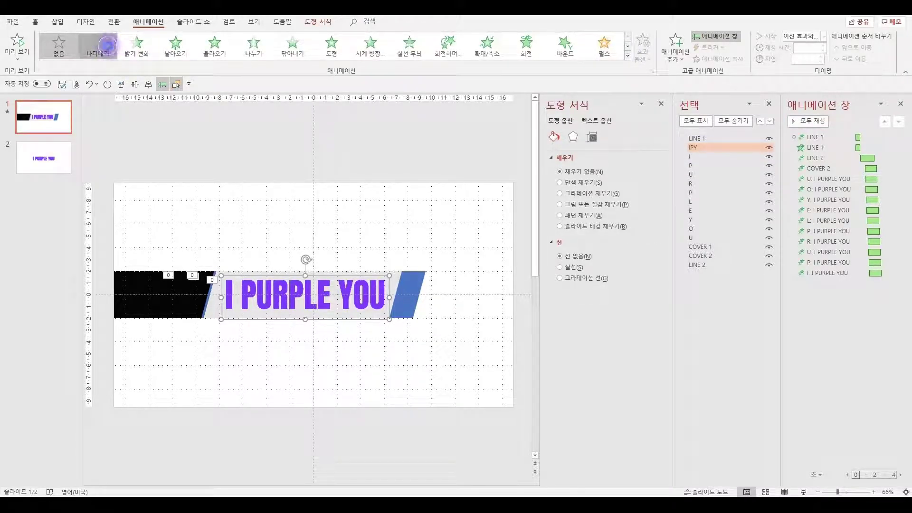
right_click(798, 284)
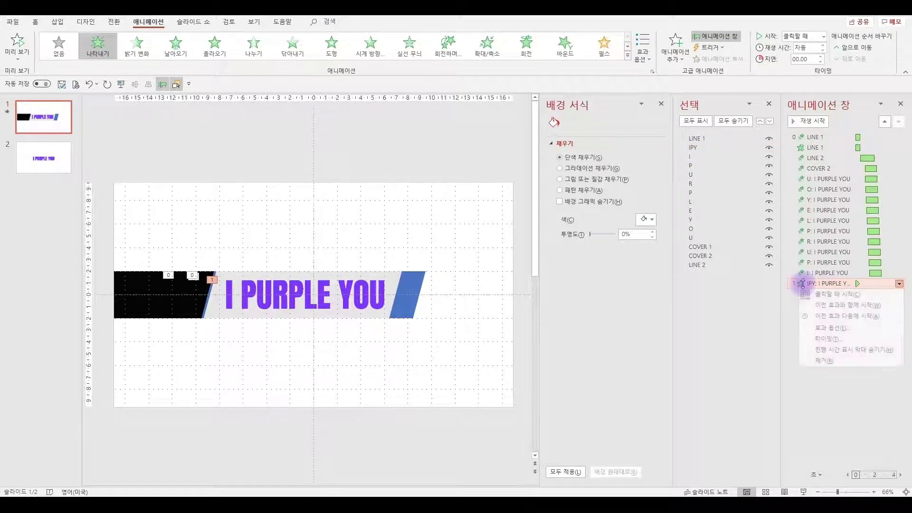
click(829, 305)
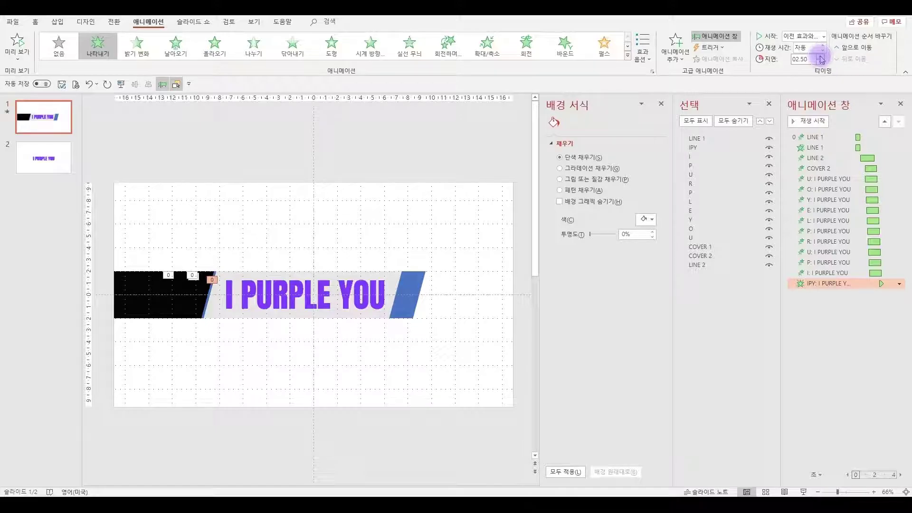
click(821, 57)
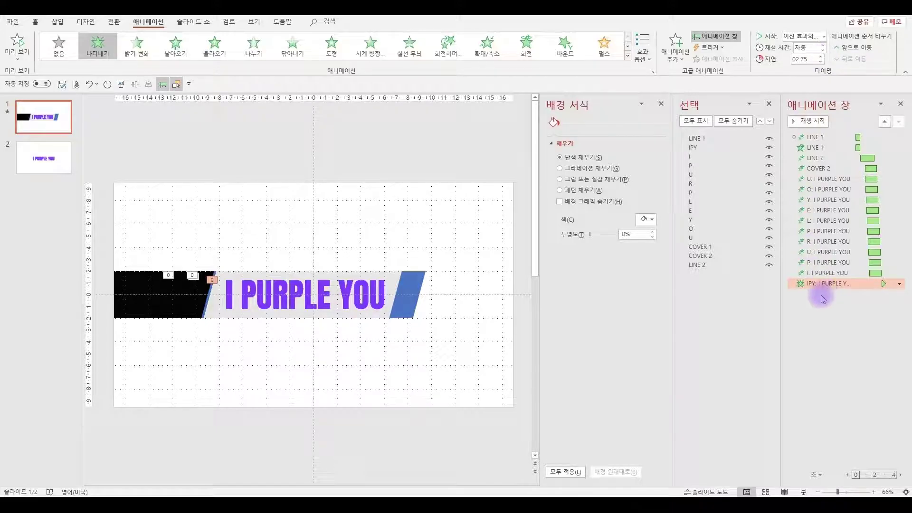
Add a Disappear exit effect to all ten letters, starting after the previous effect, and play all the slide's animations.
click(817, 179)
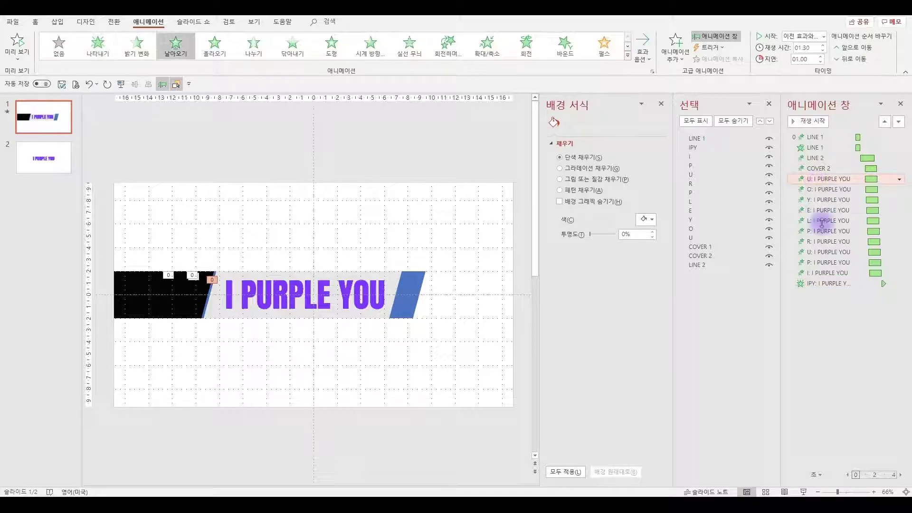
shift+click(825, 274)
click(682, 63)
click(680, 314)
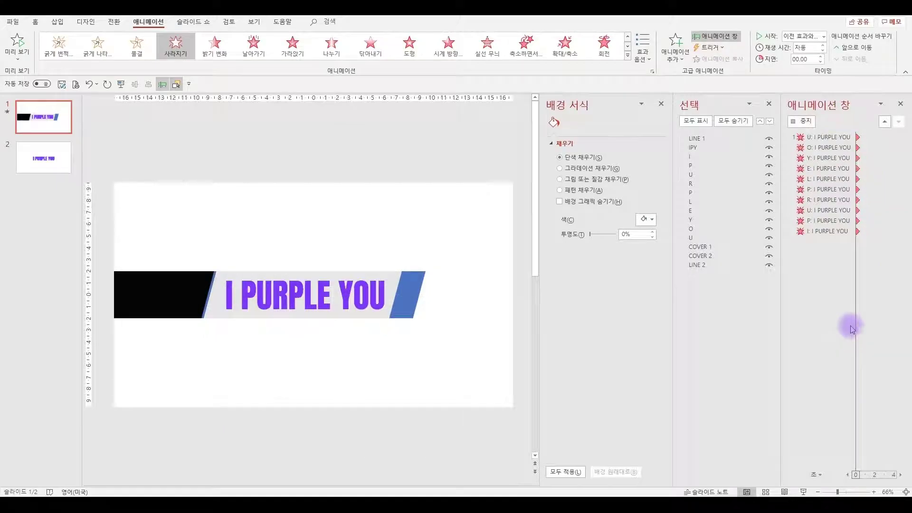
right_click(817, 293)
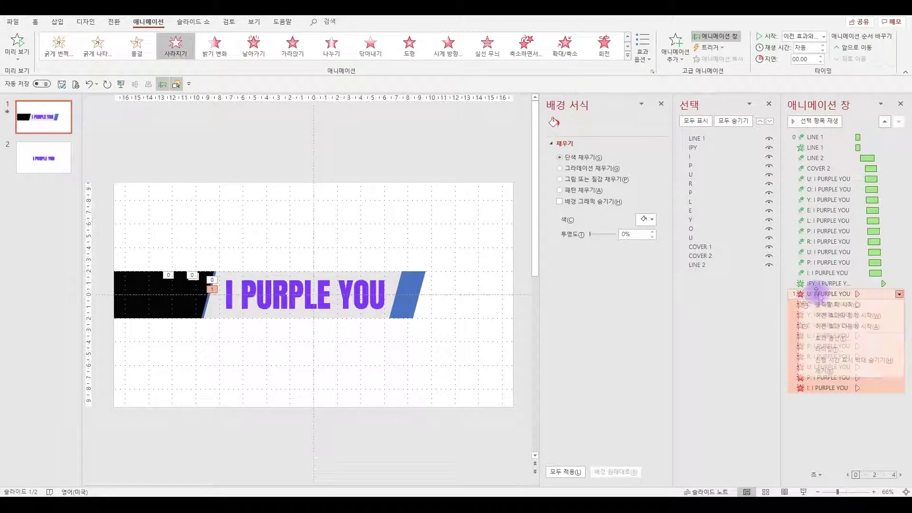
click(838, 327)
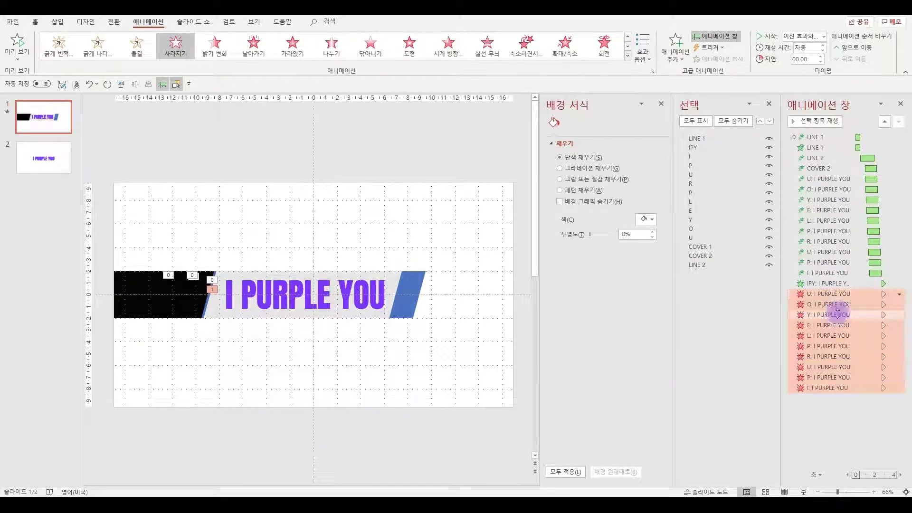
click(867, 407)
click(811, 121)
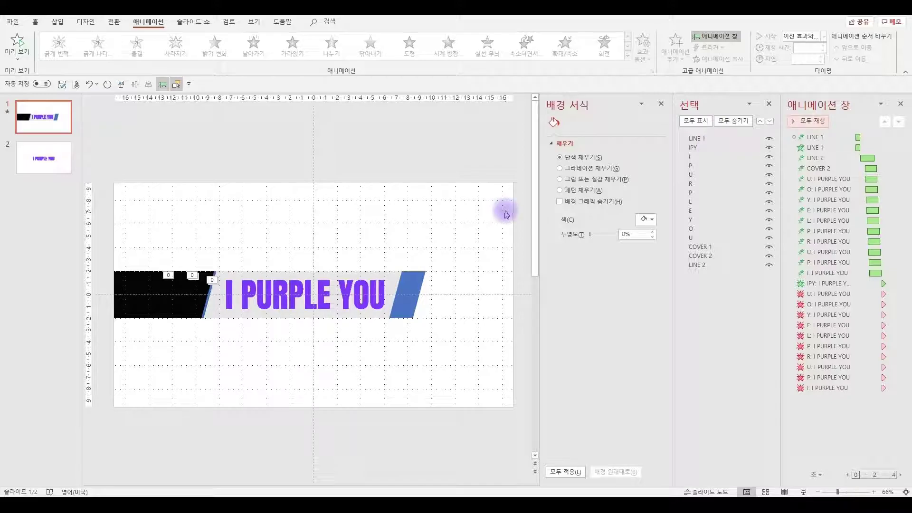
Fill the LINE 1 and LINE 2 shapes with the same purple as the text.
click(205, 309)
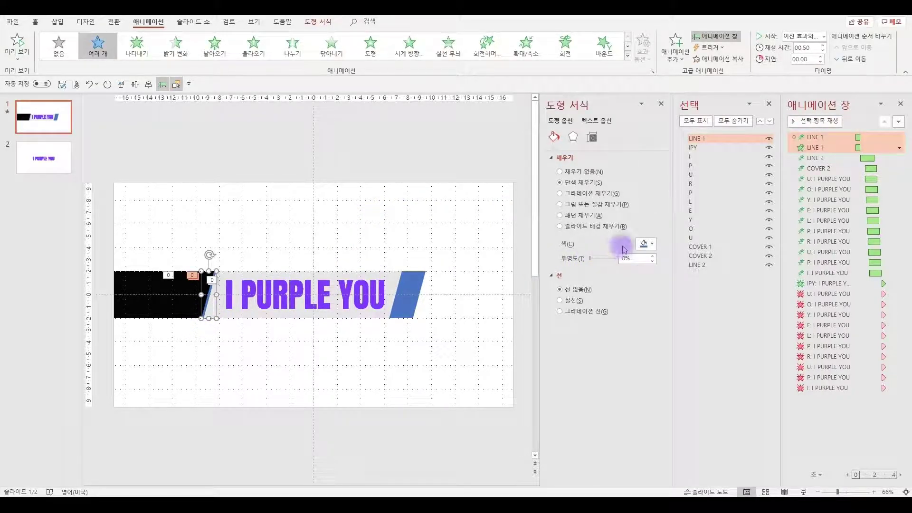
click(647, 244)
click(633, 360)
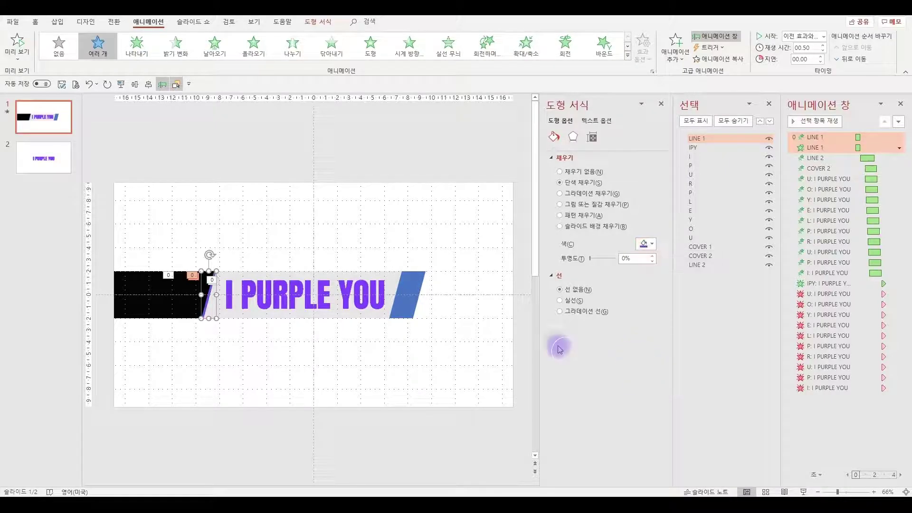
click(414, 299)
click(624, 259)
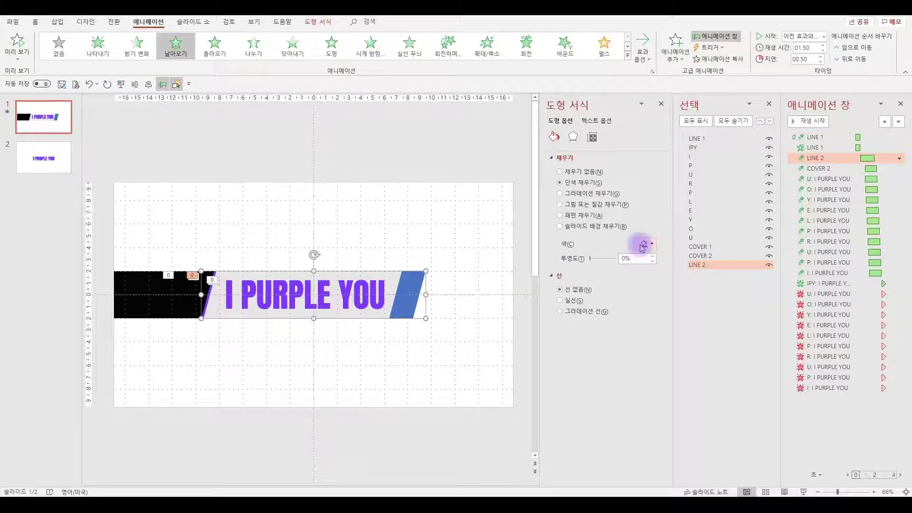
click(643, 245)
click(641, 361)
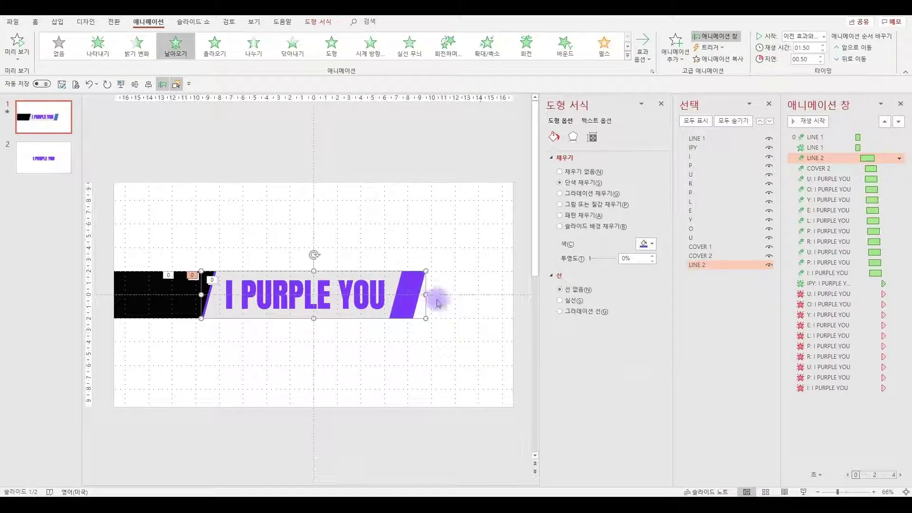
Fill the COVER 2 shape behind the text with black.
click(397, 269)
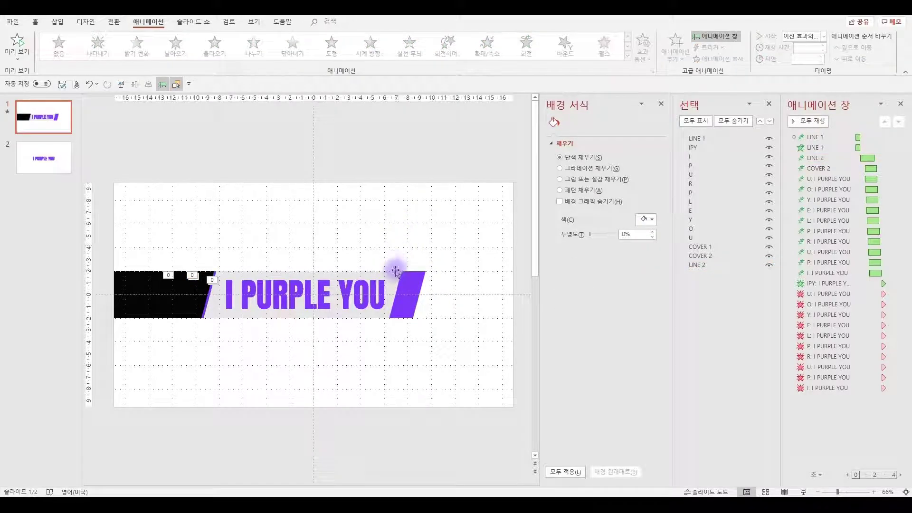
click(396, 280)
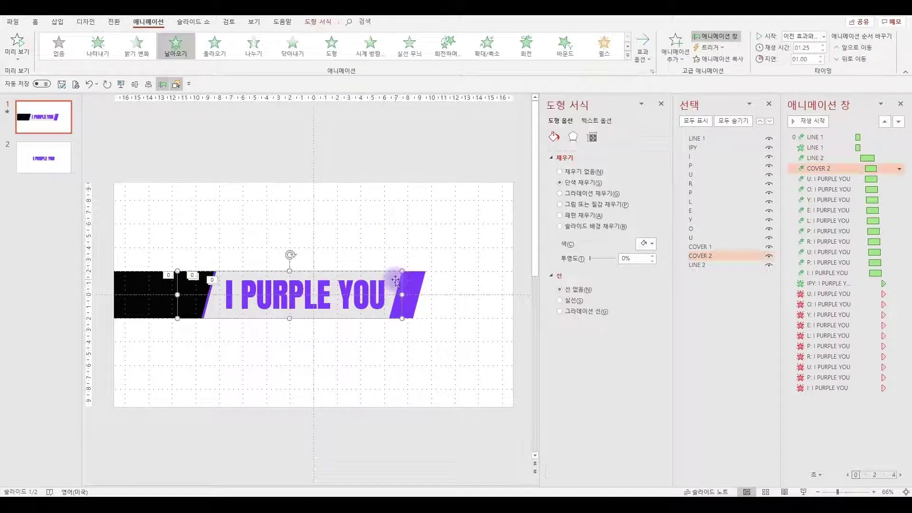
click(644, 245)
click(648, 269)
click(455, 213)
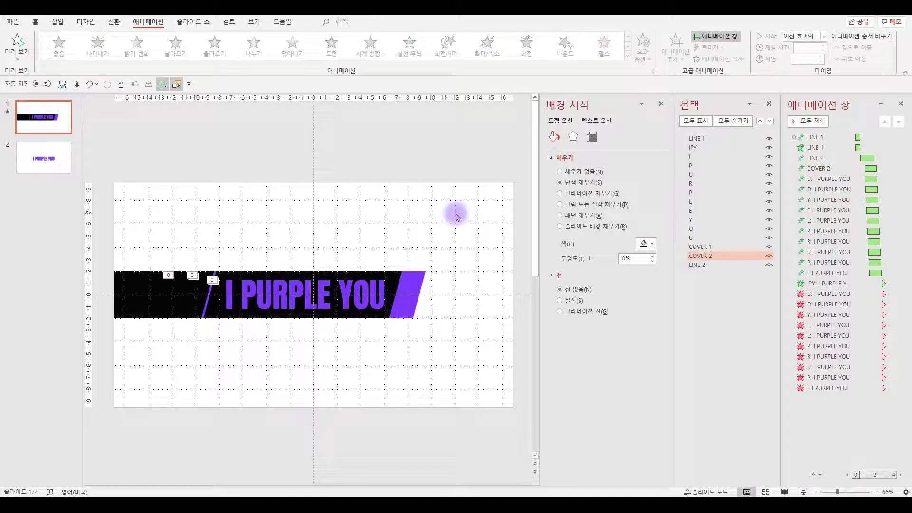
Set the slide background to solid black and play all the slide's animations.
click(643, 220)
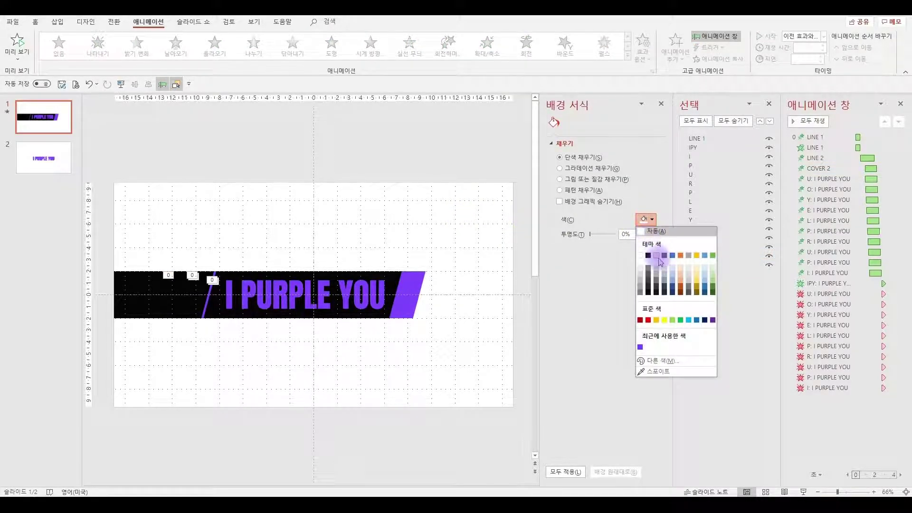
click(649, 256)
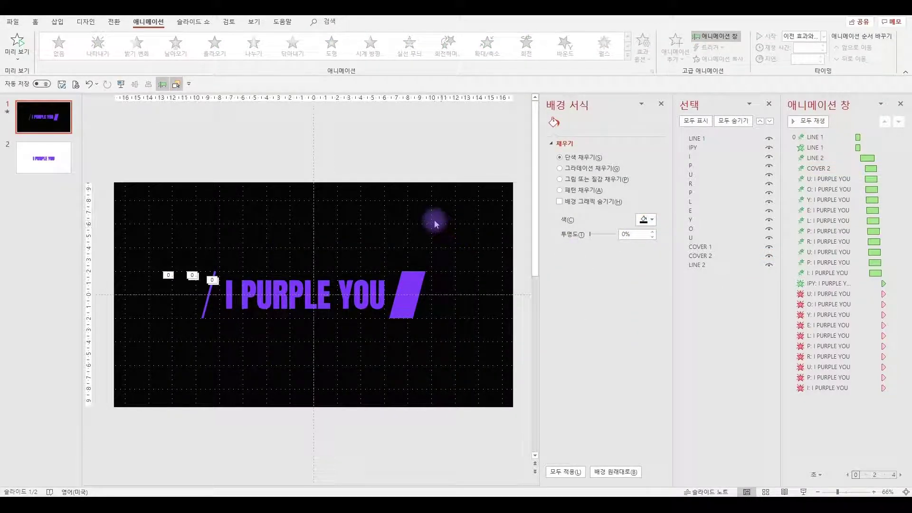
click(811, 122)
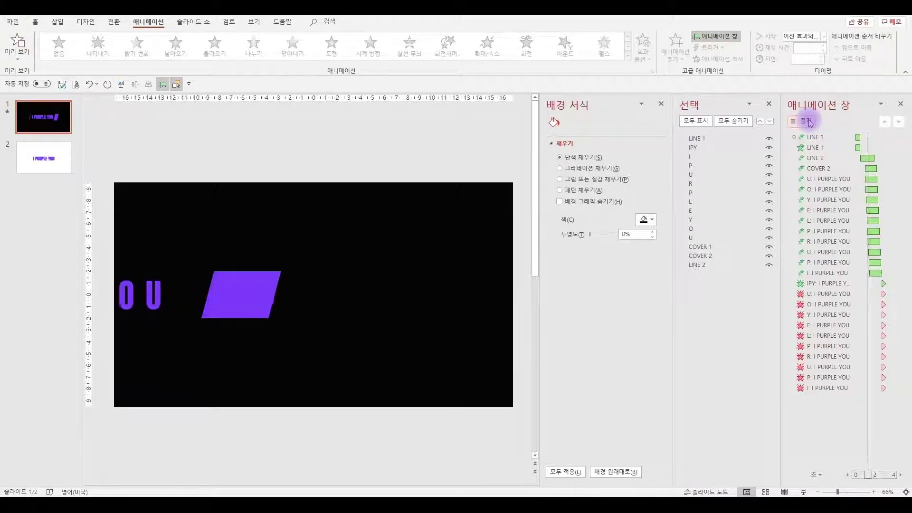
click(810, 122)
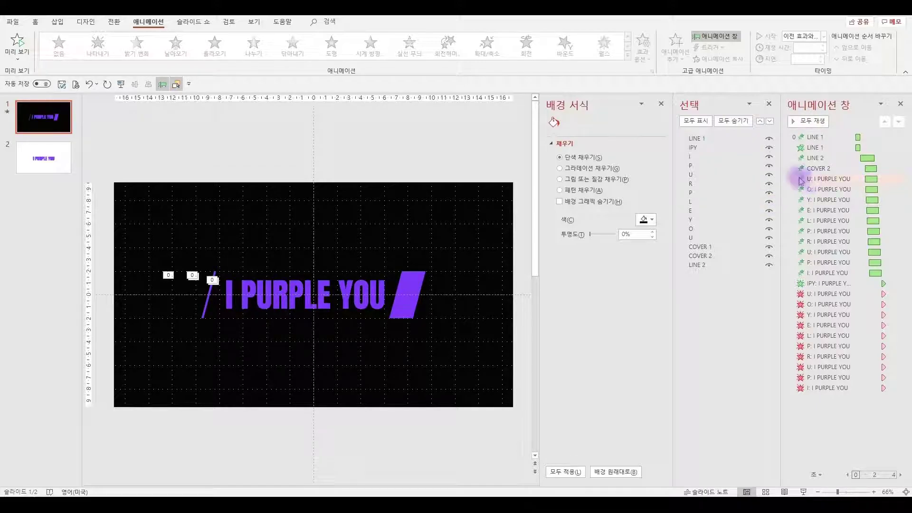
Reorder the COVER 1 shape so it sits directly below LINE 1 and above the IPY text.
click(695, 139)
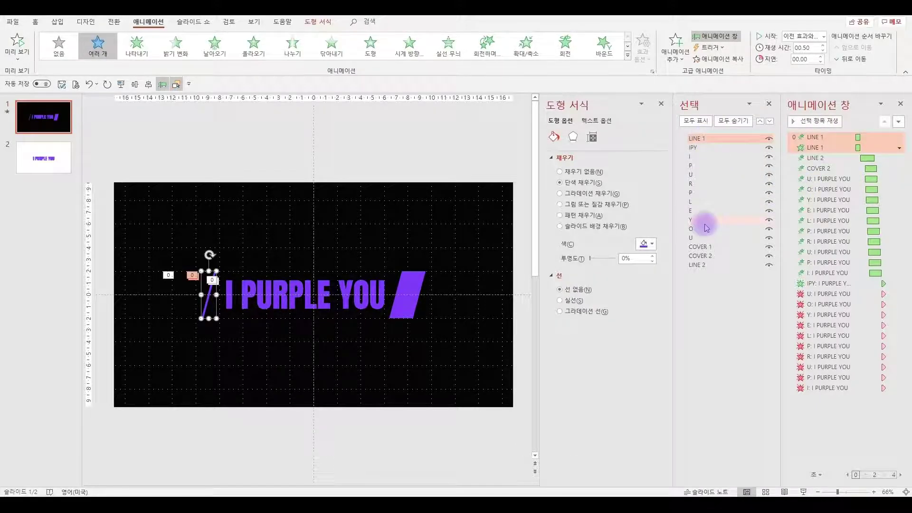
click(705, 248)
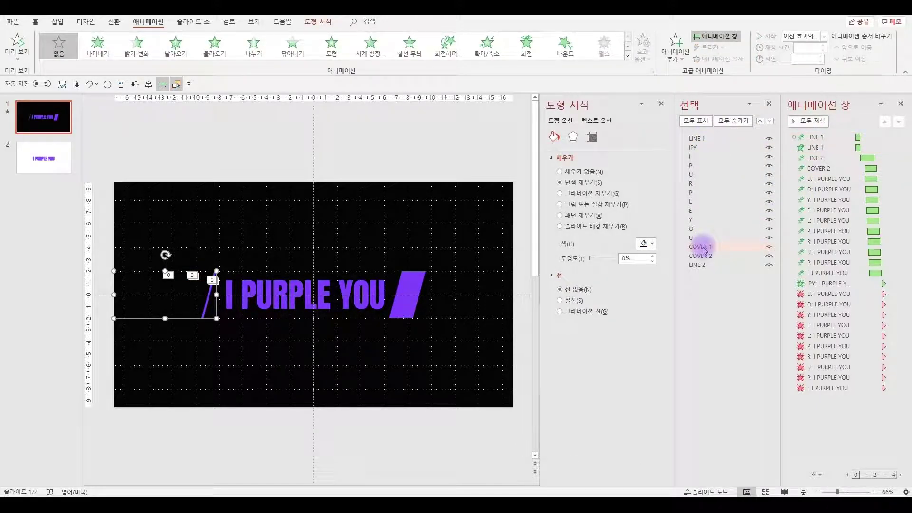
drag(705, 249, 705, 149)
click(835, 430)
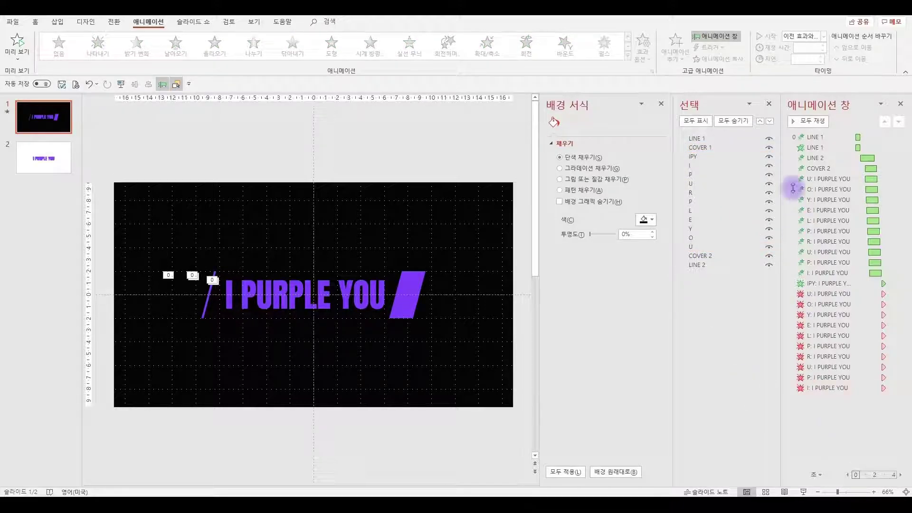
Play all the slide's animations and preview the slide in full-screen slide show.
click(796, 123)
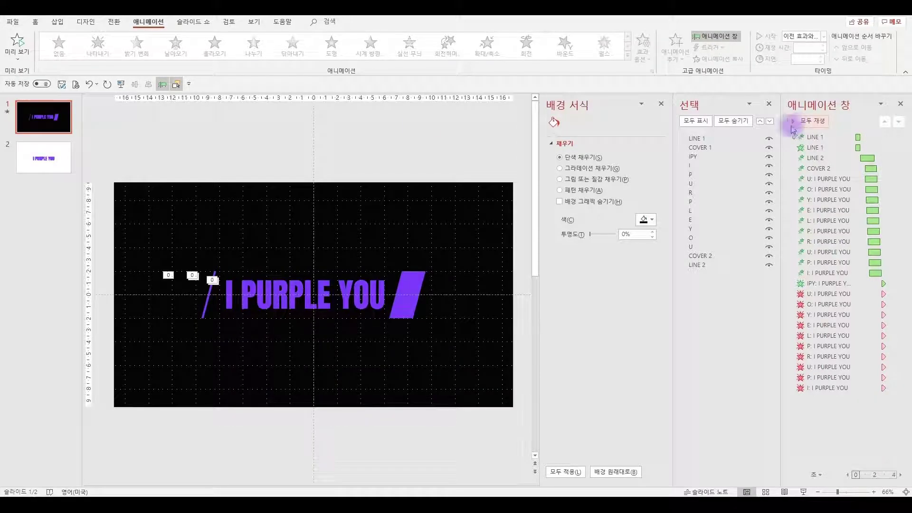
click(121, 85)
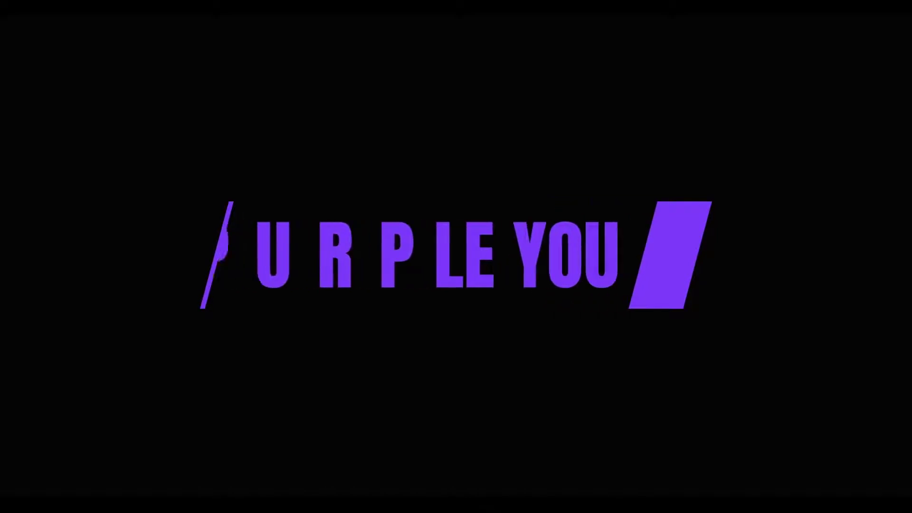
key(Escape)
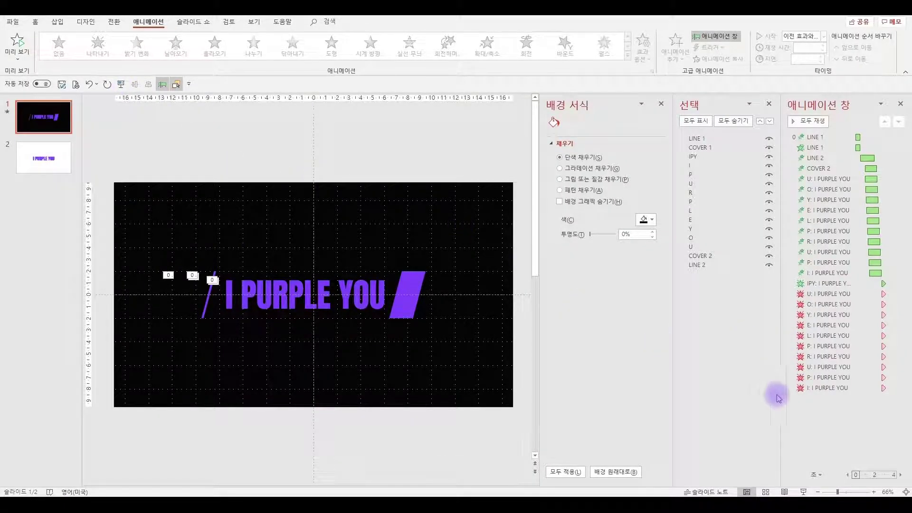
Add a Fly Out exit effect to the left for the IPY text, starting with the previous effect after a 4.00-second delay.
click(808, 282)
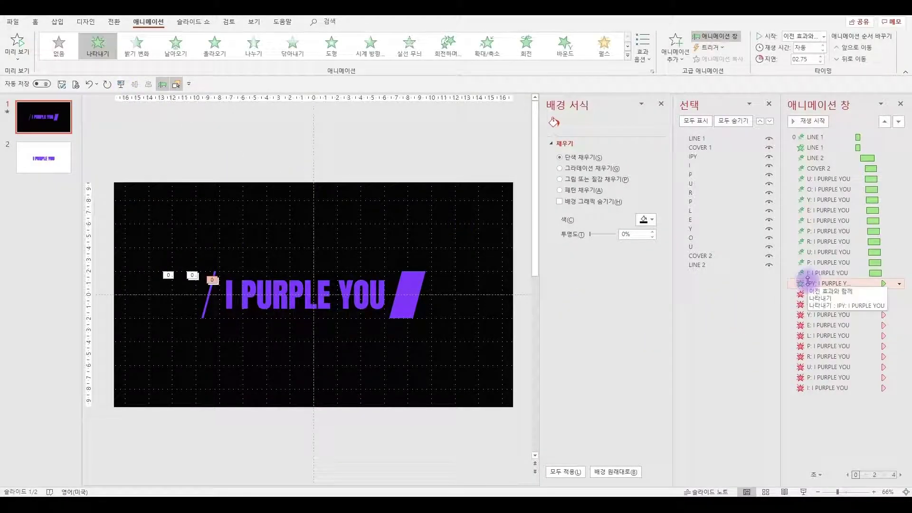
click(678, 56)
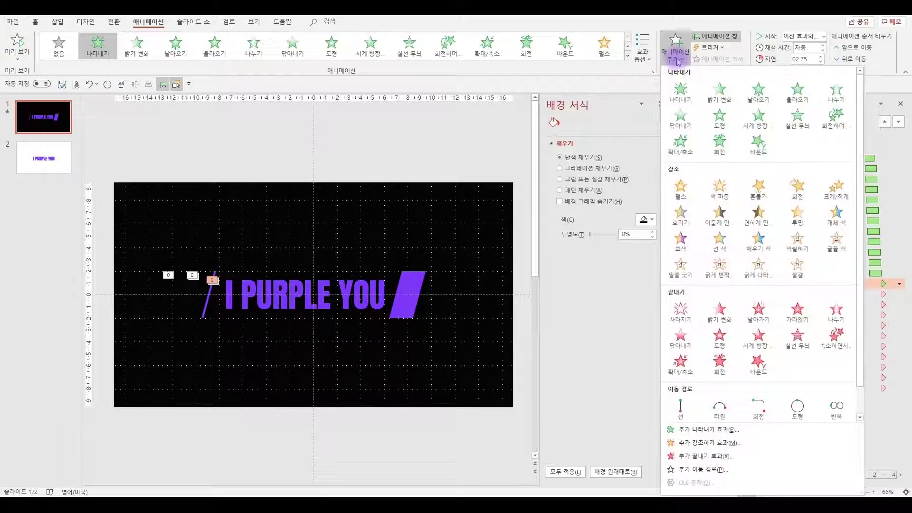
click(768, 314)
click(642, 51)
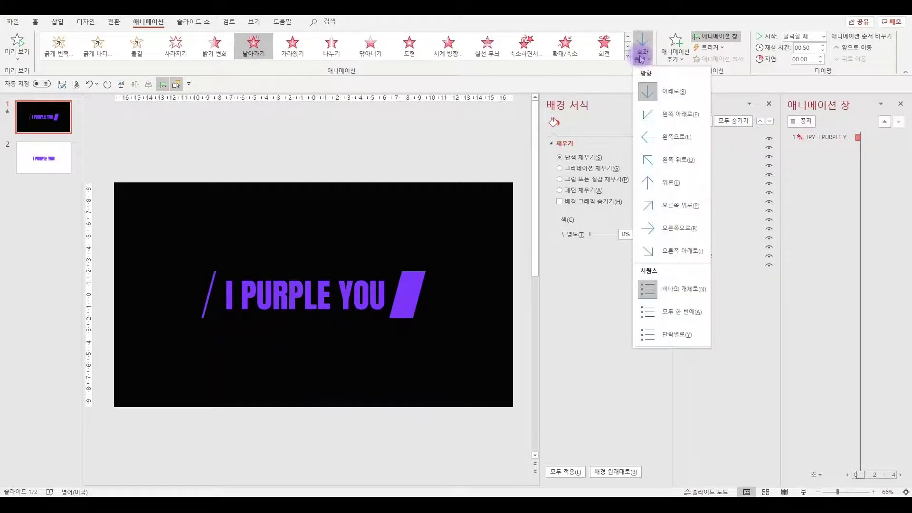
click(686, 145)
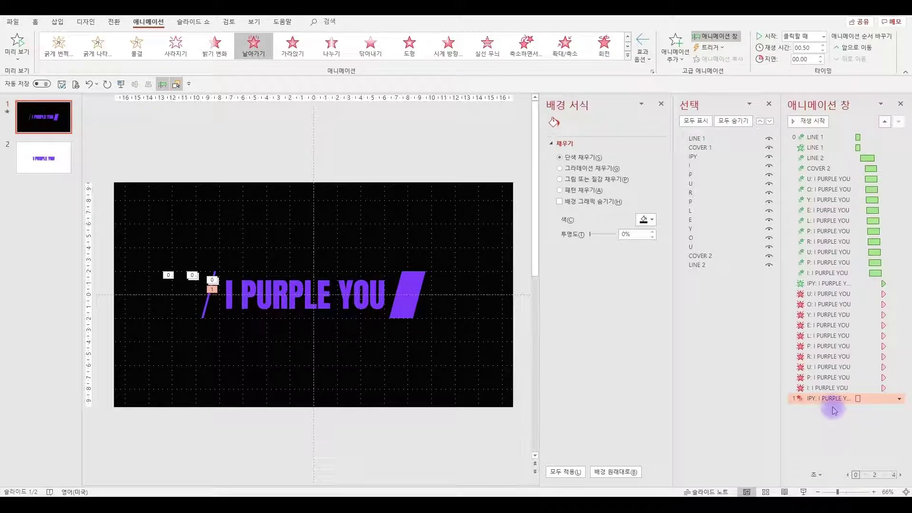
right_click(831, 399)
click(844, 424)
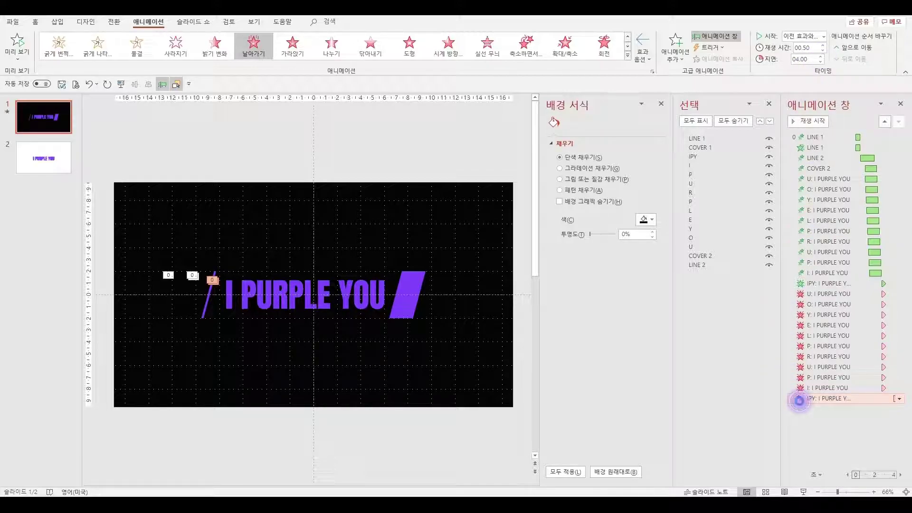
Animate the IPY text's Fly Out exit by letter with a 7% delay between letters.
double_click(800, 401)
click(466, 290)
click(466, 320)
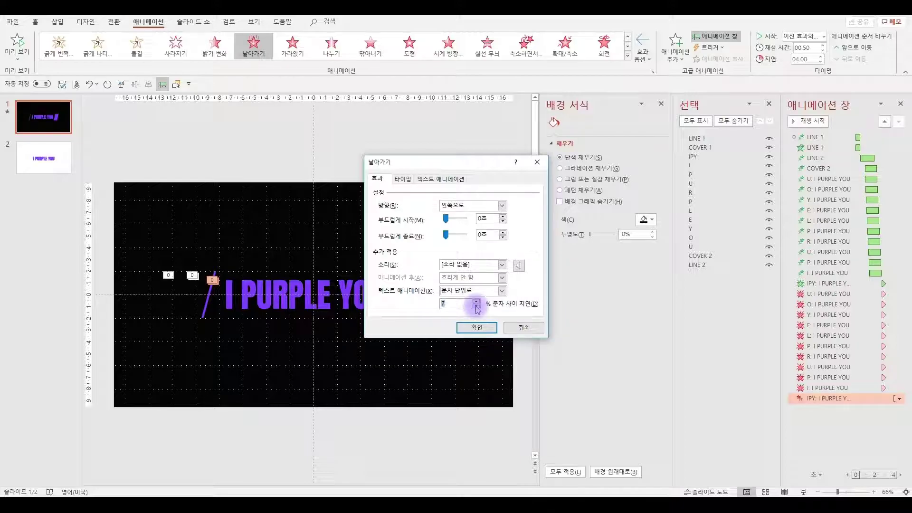
click(477, 328)
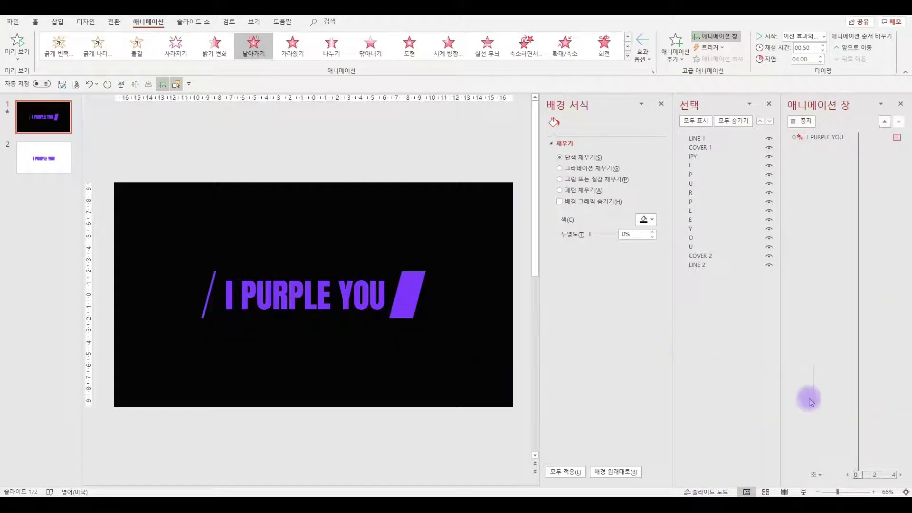
click(829, 420)
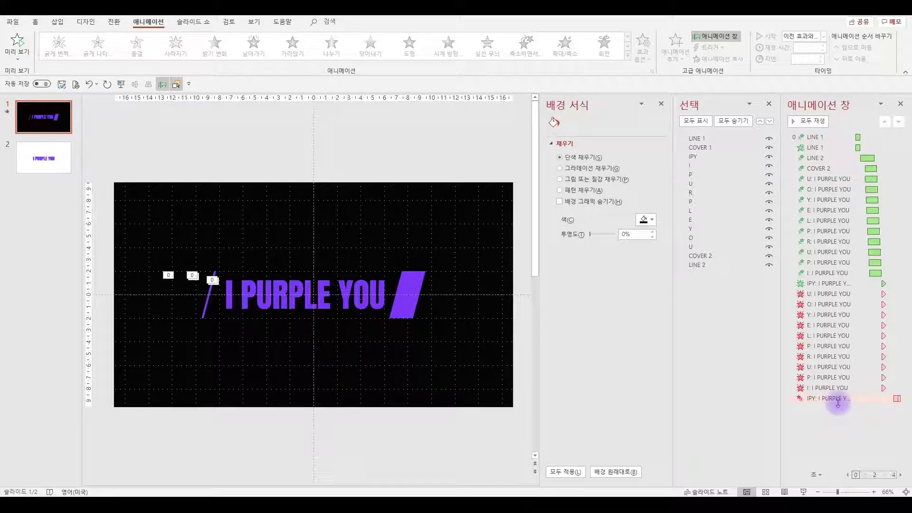
Add a Fly Out exit effect towards the left to the COVER 2 and LINE 2 shapes.
click(902, 477)
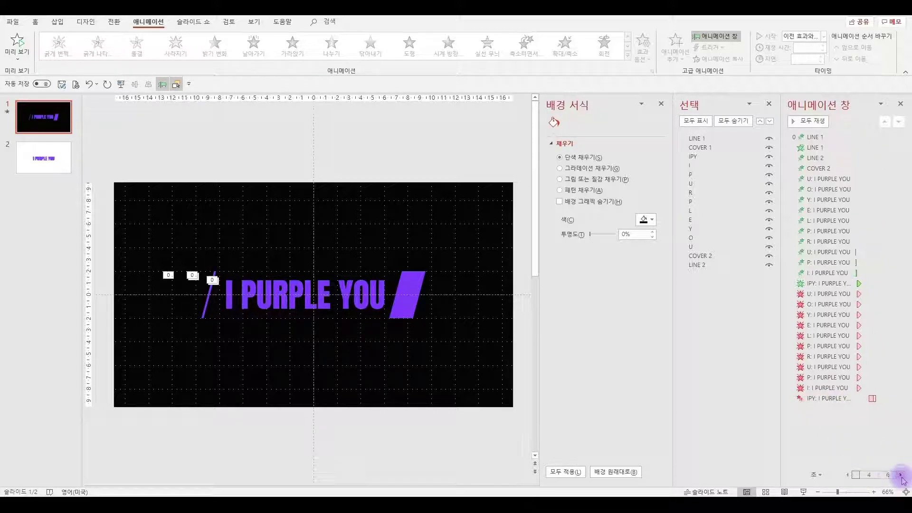
click(831, 398)
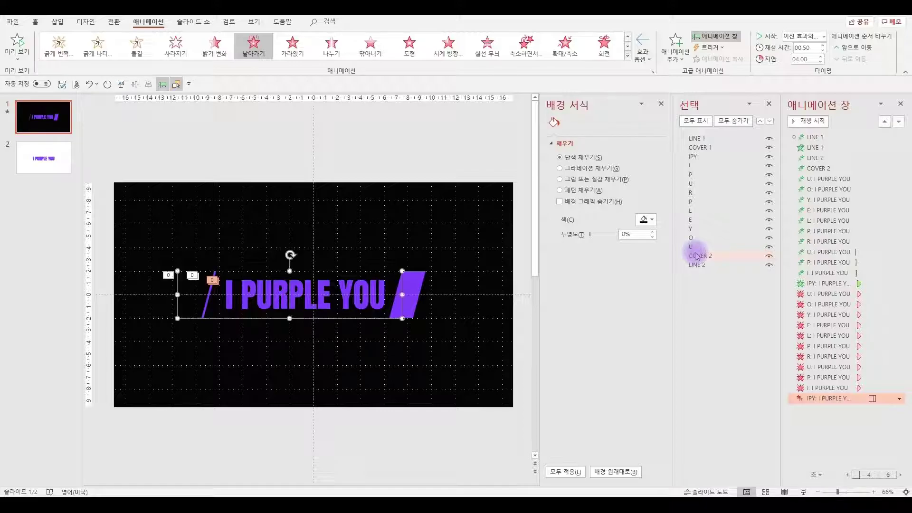
click(697, 255)
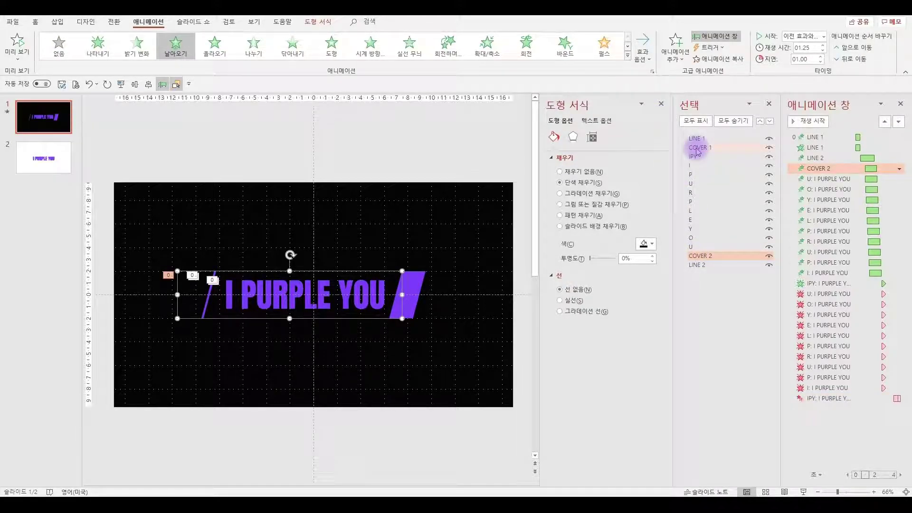
ctrl+click(711, 267)
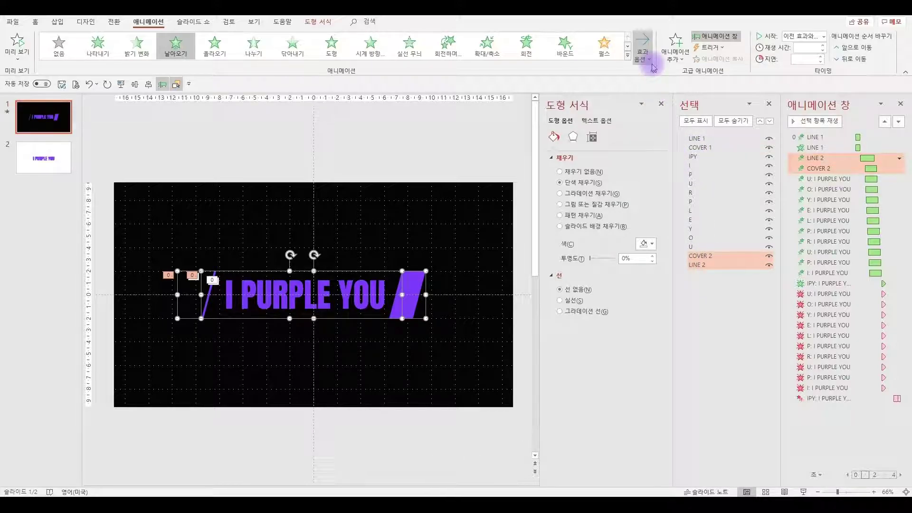
click(674, 53)
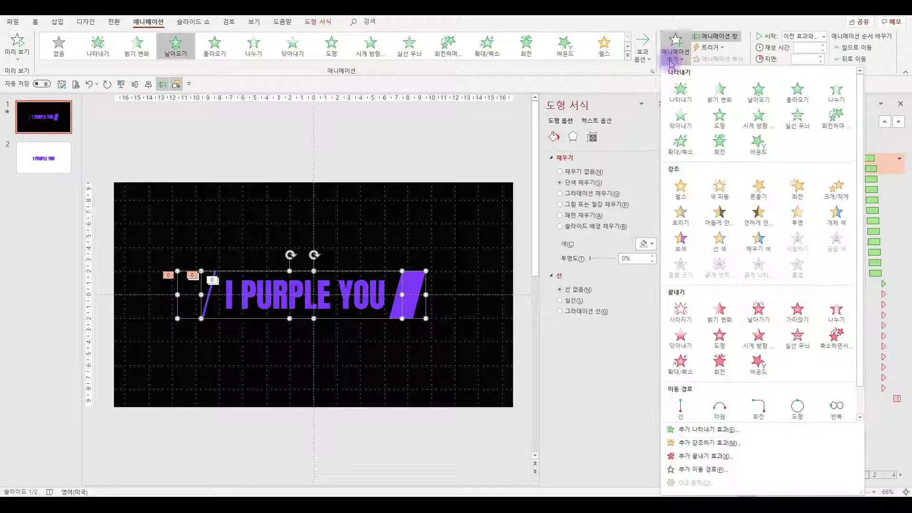
click(770, 320)
click(642, 53)
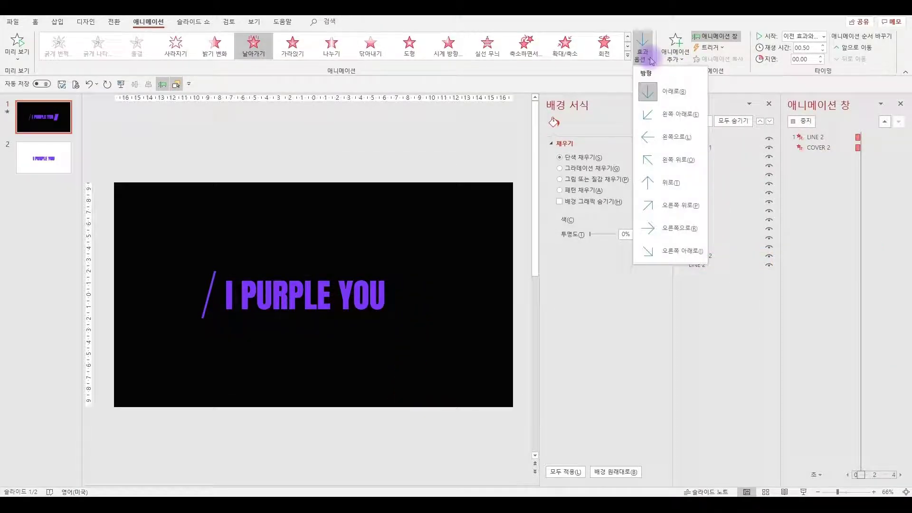
click(671, 137)
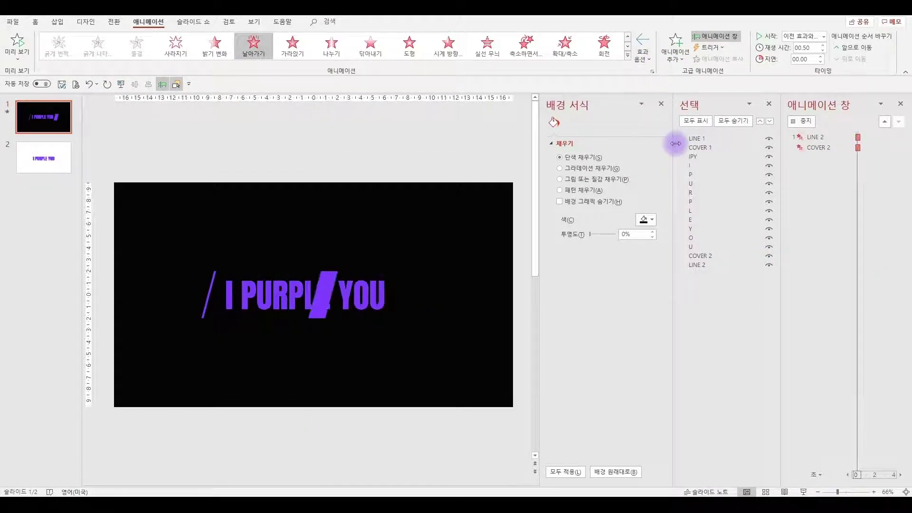
Start the LINE 2 and COVER 2 exit effects with the previous effect after a delay of 4.00 seconds.
right_click(838, 420)
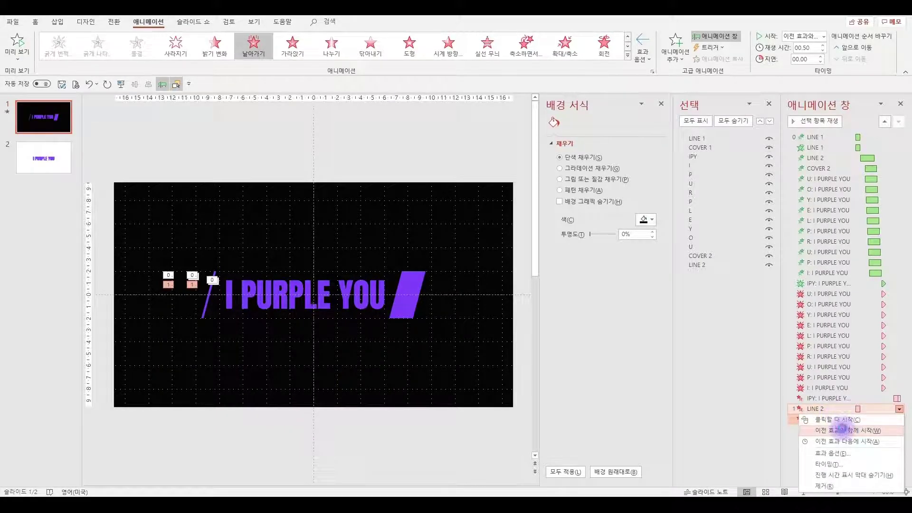
click(853, 444)
click(854, 447)
click(837, 410)
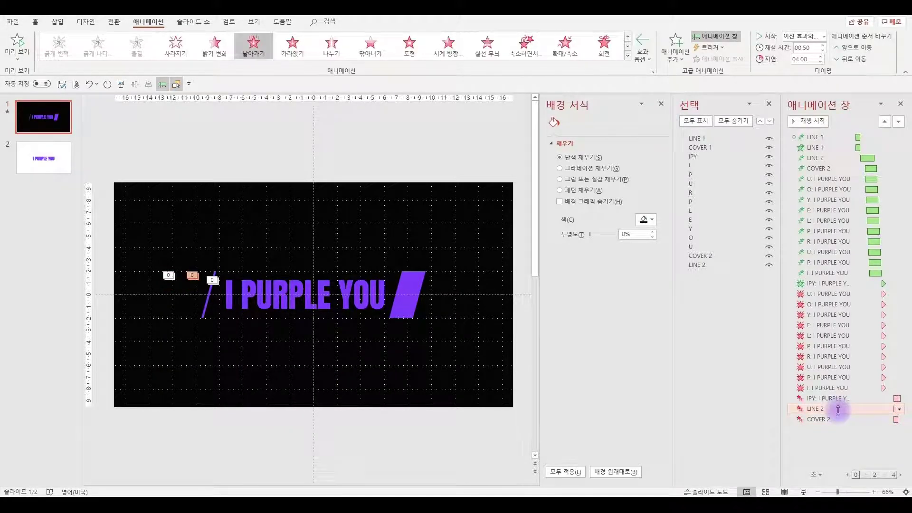
click(834, 420)
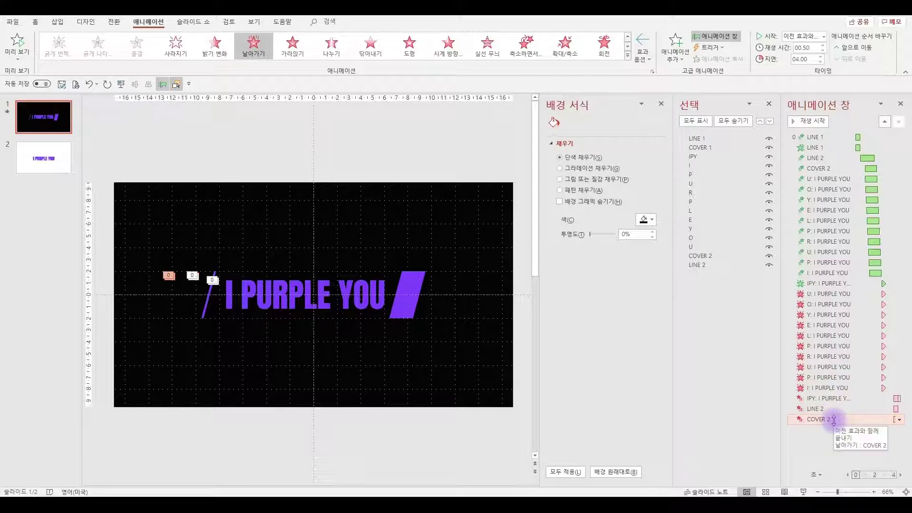
Place the COVER 2 exit ahead of the LINE 2 exit in the animation order and set both durations to 1.00 second.
double_click(834, 420)
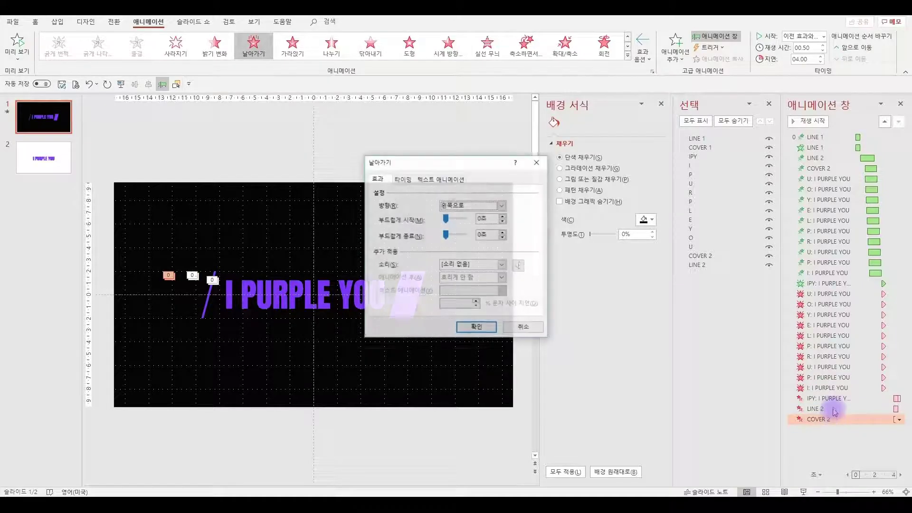
click(526, 327)
click(843, 409)
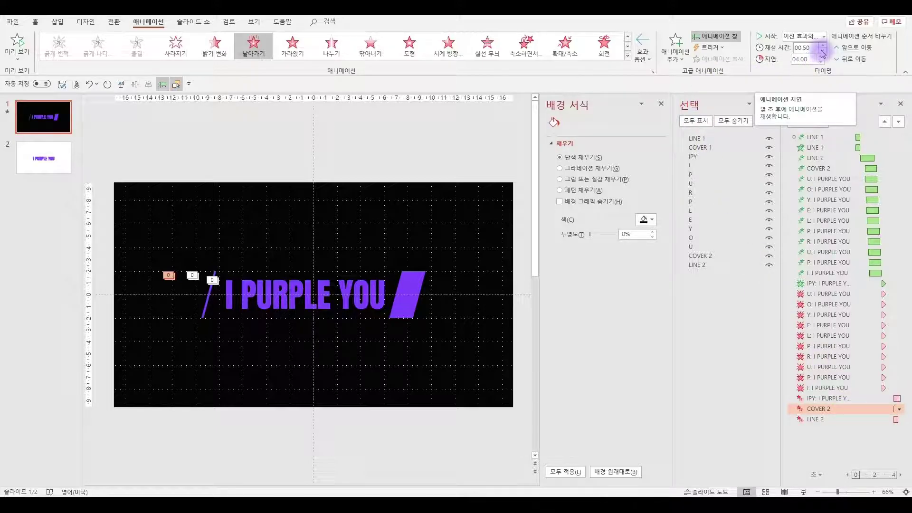
click(817, 419)
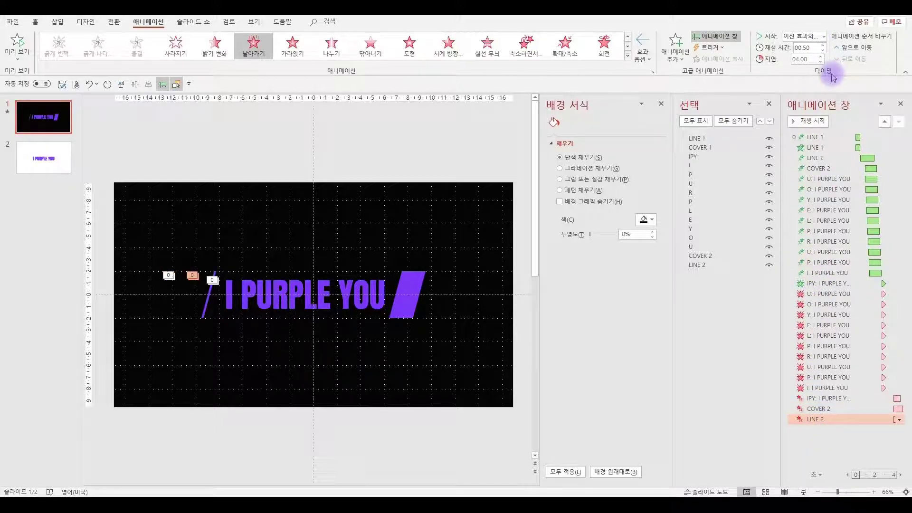
Increase the COVER 2 exit's delay, set the LINE 2 exit's delay to 4.75 seconds, and play all animations.
click(815, 408)
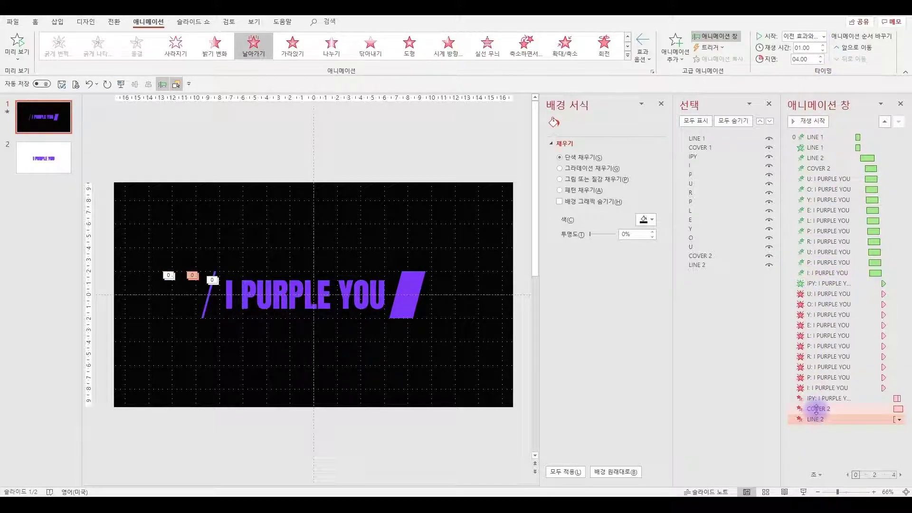
click(820, 57)
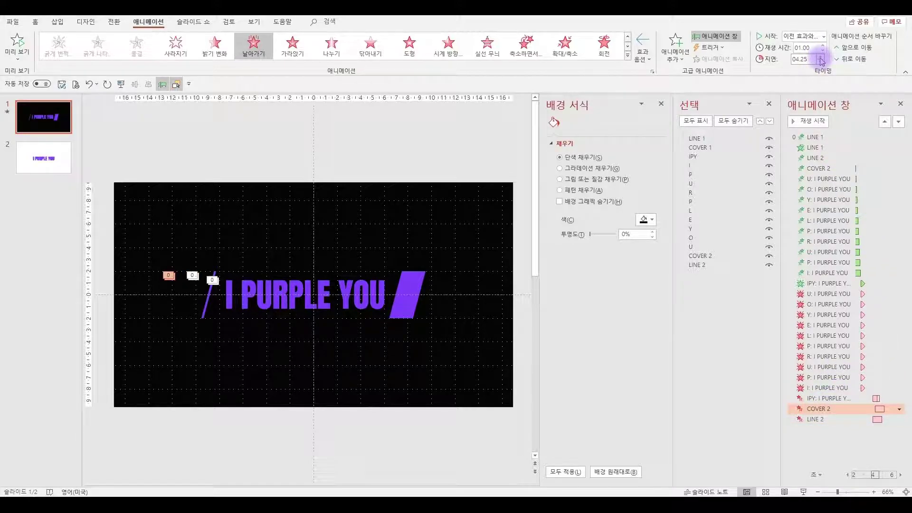
click(815, 420)
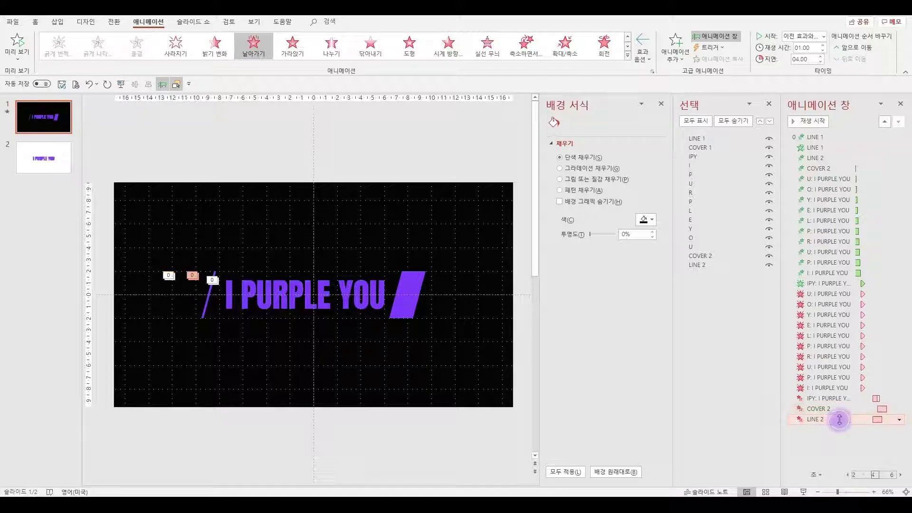
click(820, 57)
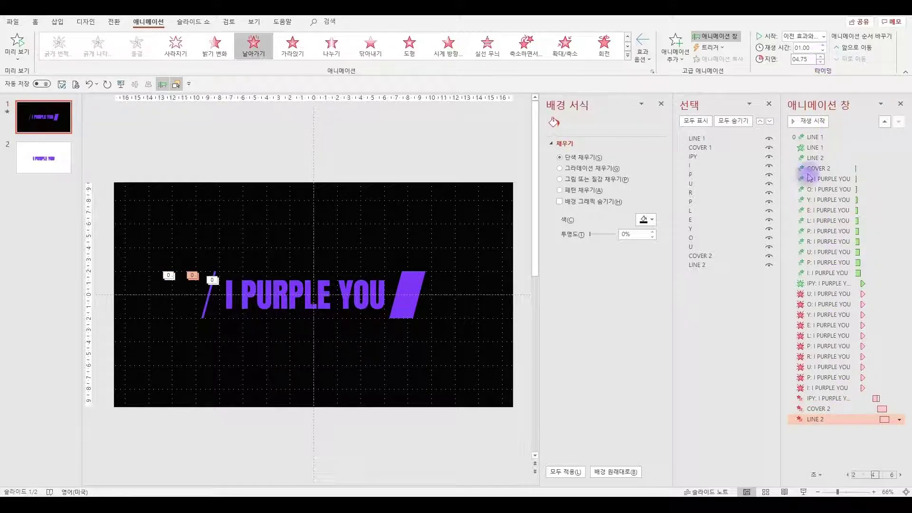
click(835, 456)
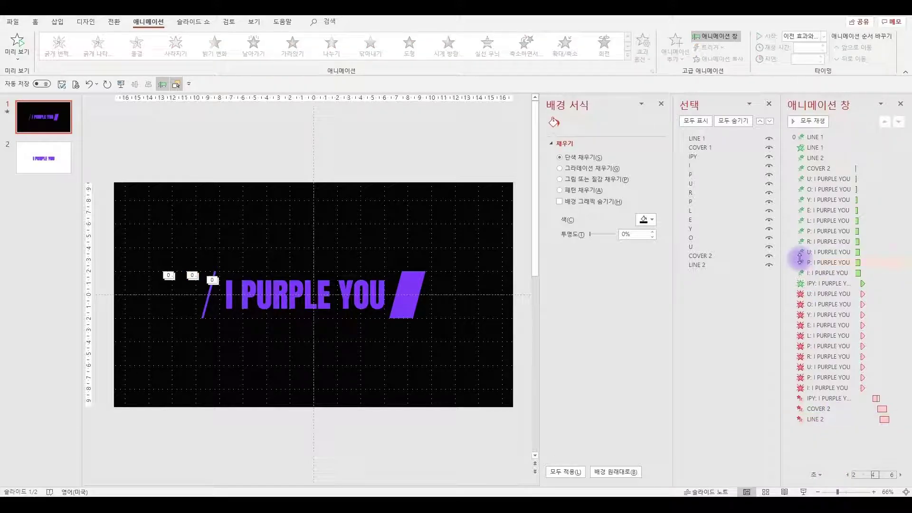
click(811, 121)
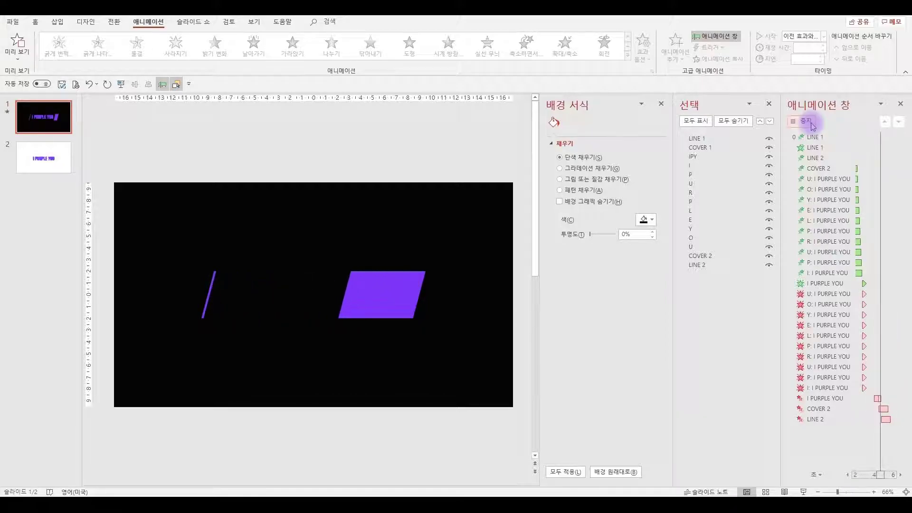
click(807, 122)
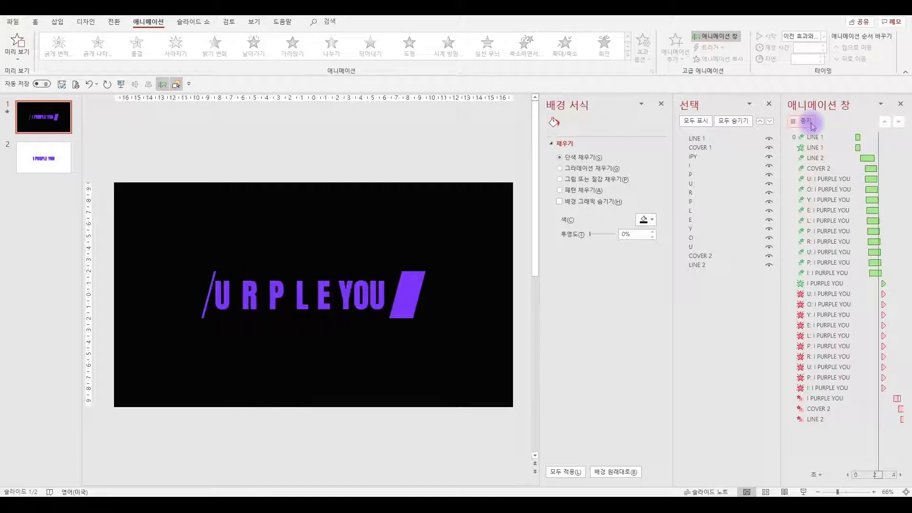
Set the IPY text's Fly Out exit duration to 1.00 second and replay the full animation.
click(859, 399)
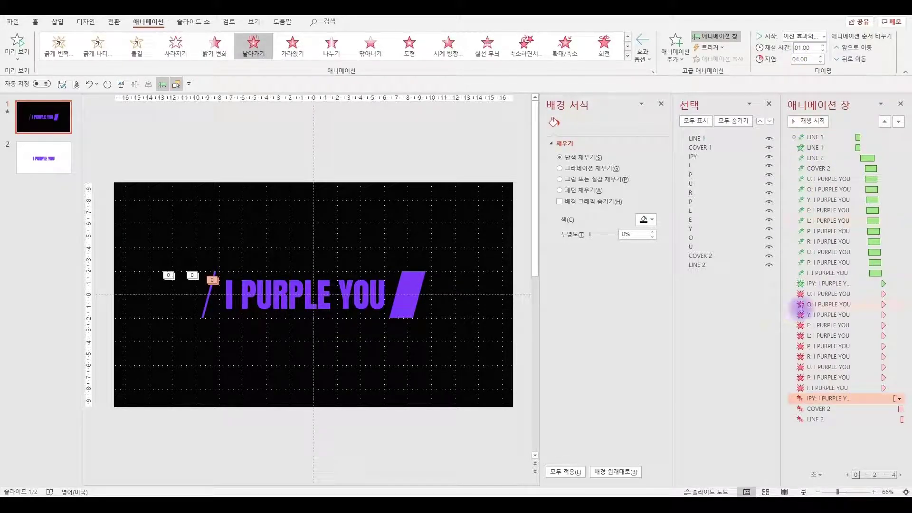
click(829, 434)
click(824, 126)
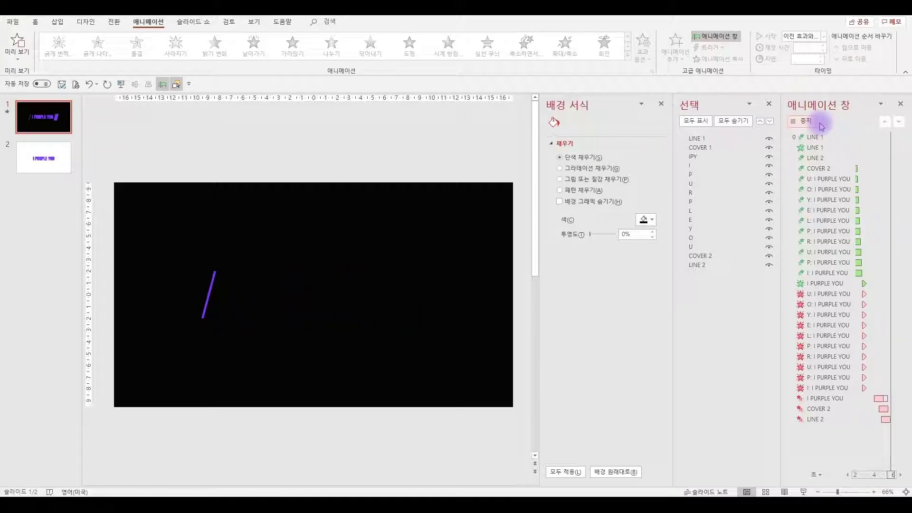
click(822, 124)
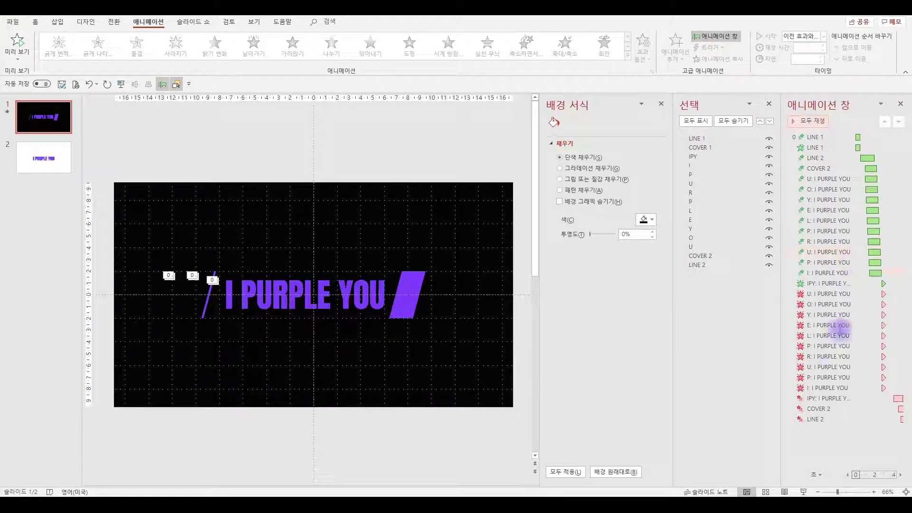
Add a Fly Out exit effect towards the left to LINE 1, starting with the previous effect after a 6.00-second delay.
click(710, 267)
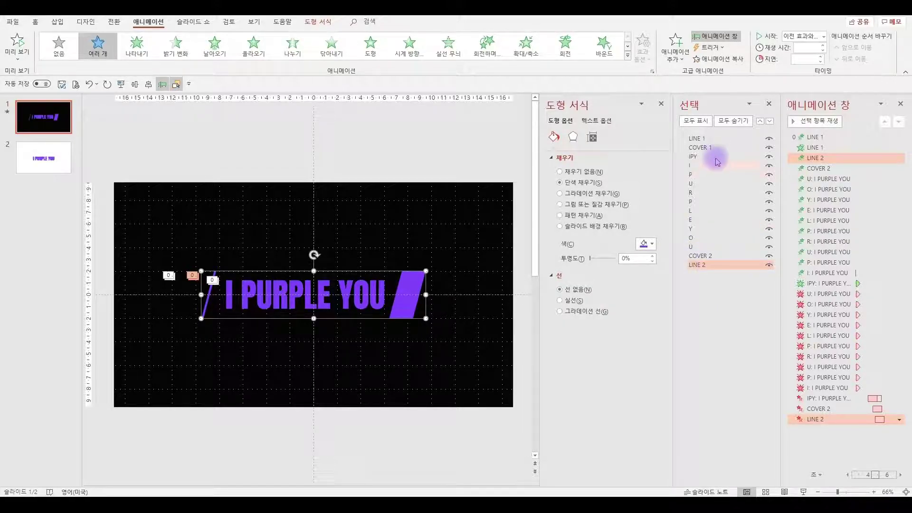
click(696, 139)
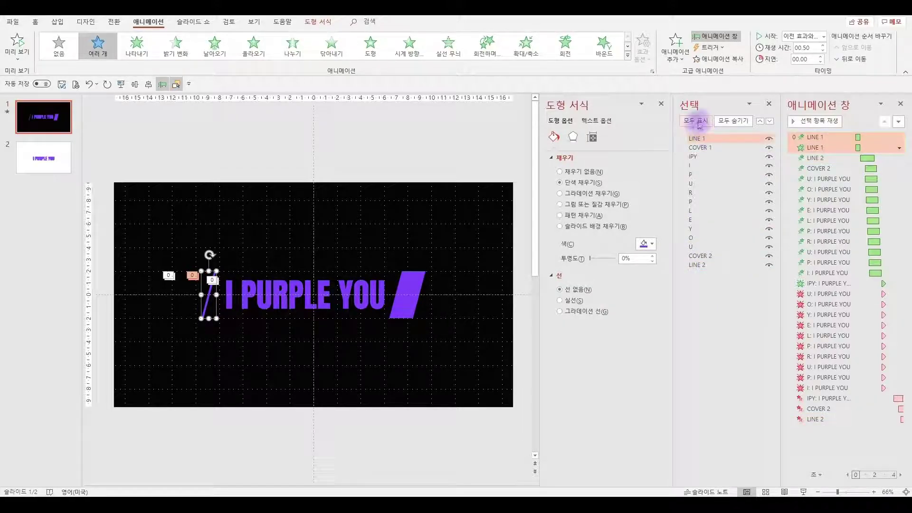
click(682, 59)
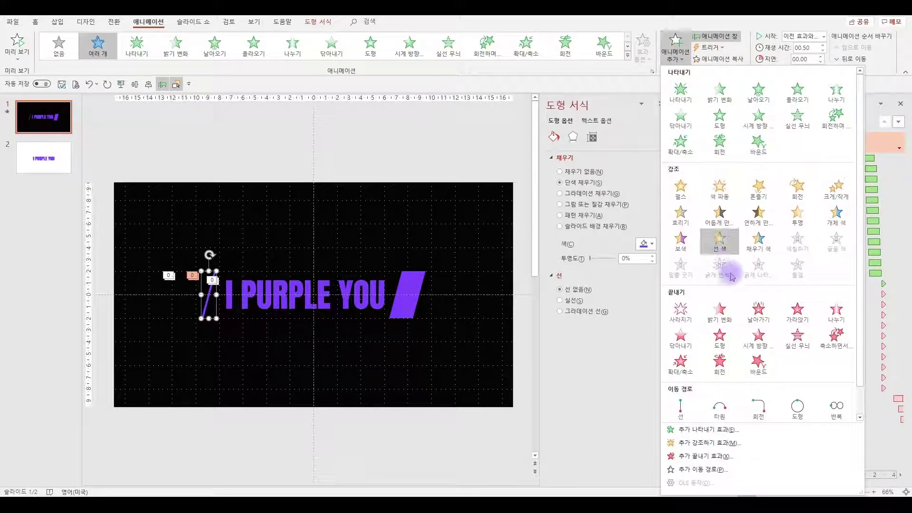
click(757, 312)
click(643, 48)
click(674, 137)
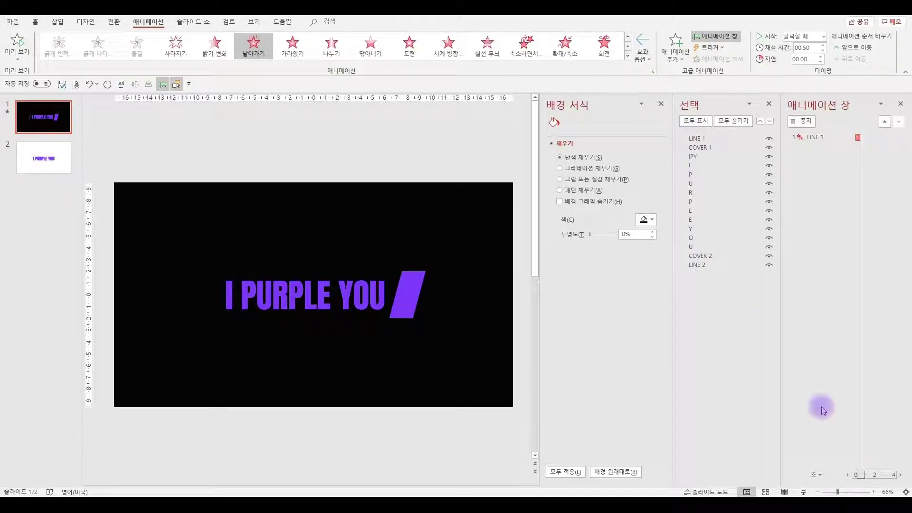
right_click(839, 430)
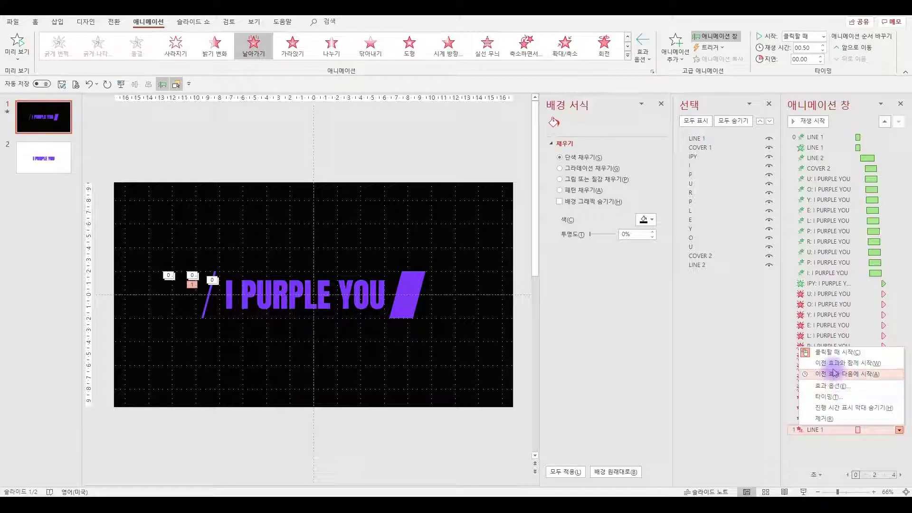
click(820, 362)
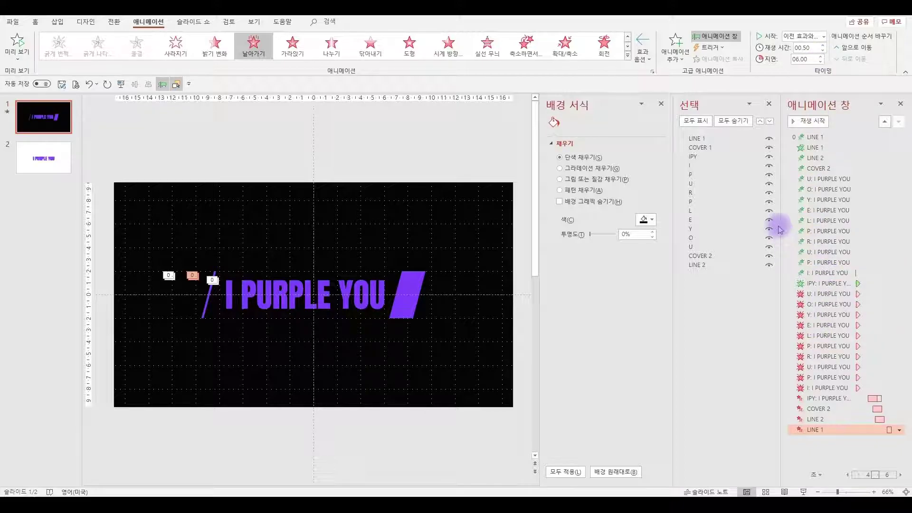
Add a Horizontal In Split exit to LINE 1, starting with the previous effect and delayed to match its Fly Out exit.
click(674, 56)
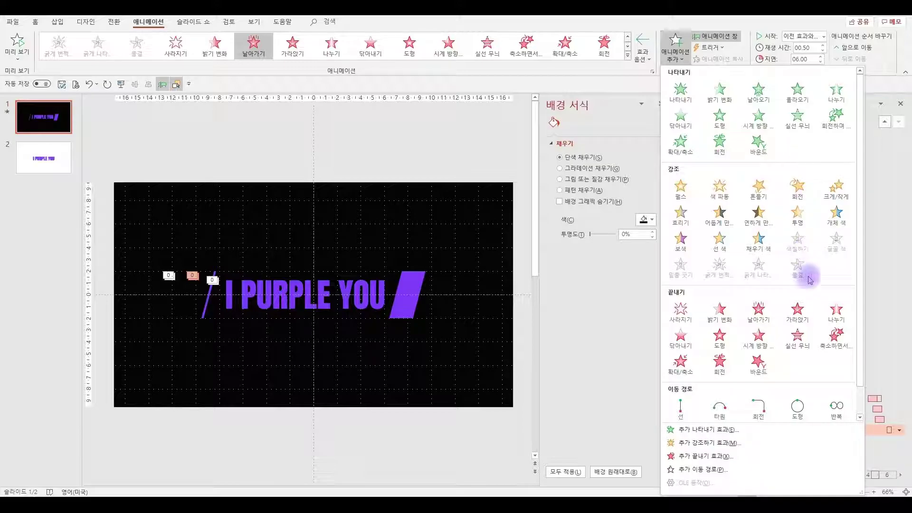
click(840, 317)
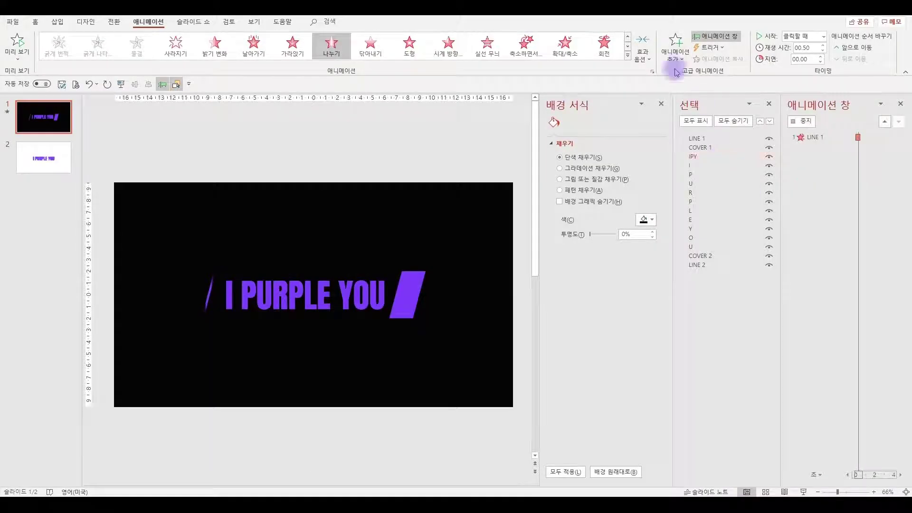
click(643, 51)
click(672, 91)
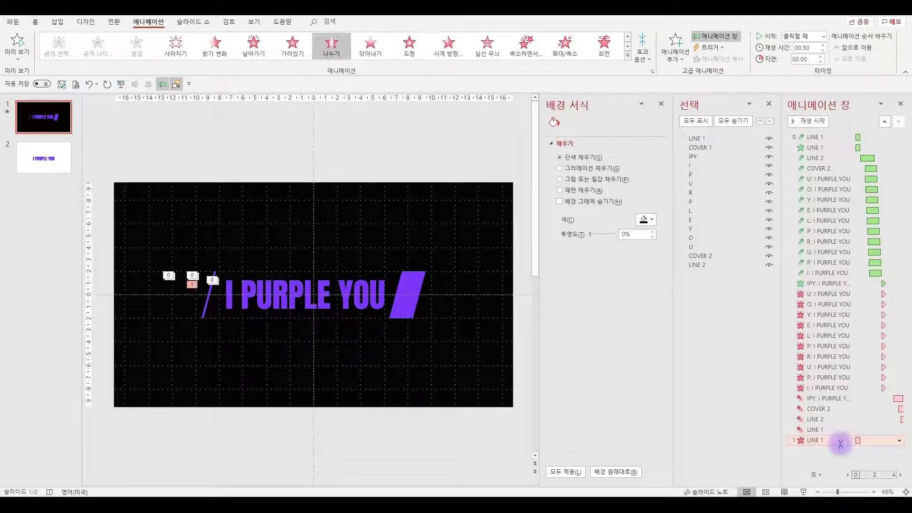
right_click(839, 439)
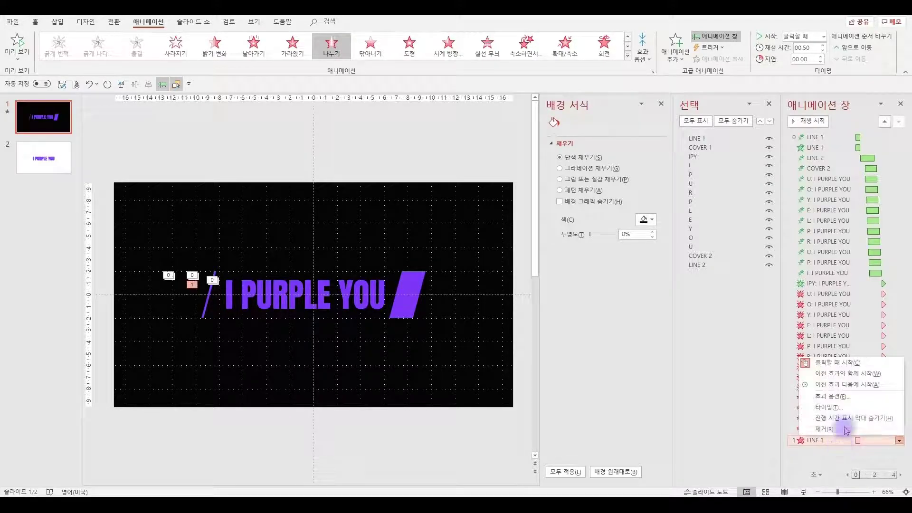
click(835, 374)
Play the slide show full screen to review the complete entrance and exit animation, and return to editing.
click(843, 464)
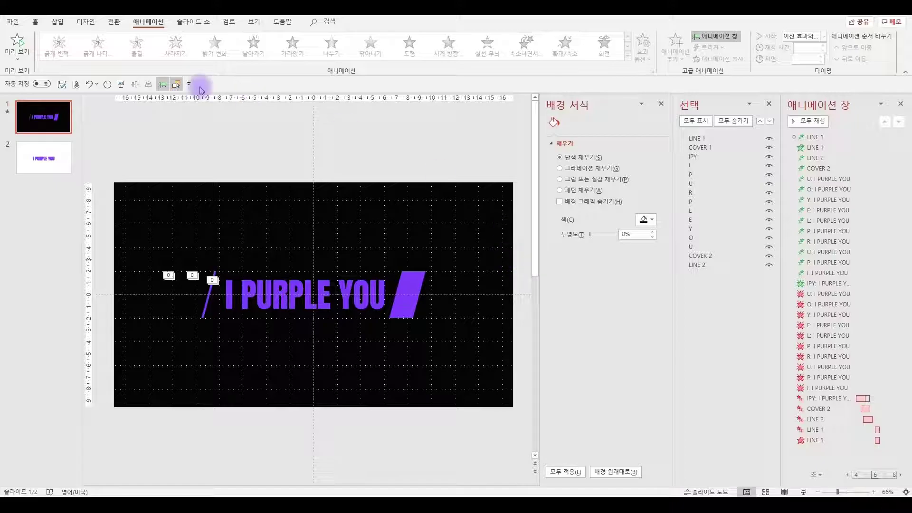
click(122, 85)
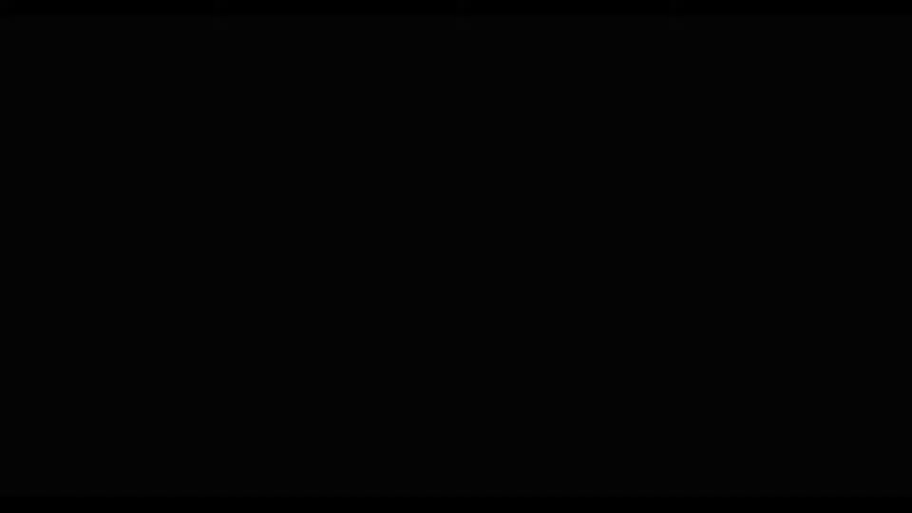
key(Escape)
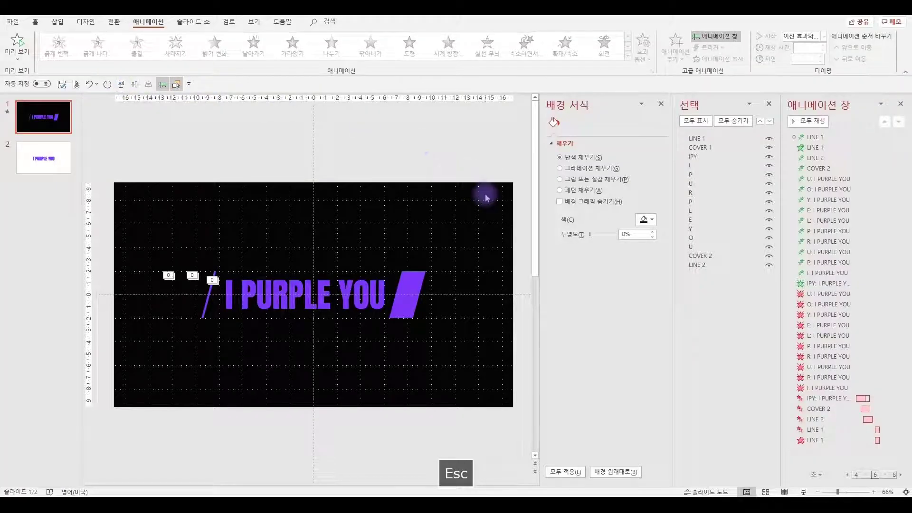
Delete the second slide and run the slide show of the remaining title slide from the beginning.
click(42, 156)
key(Delete)
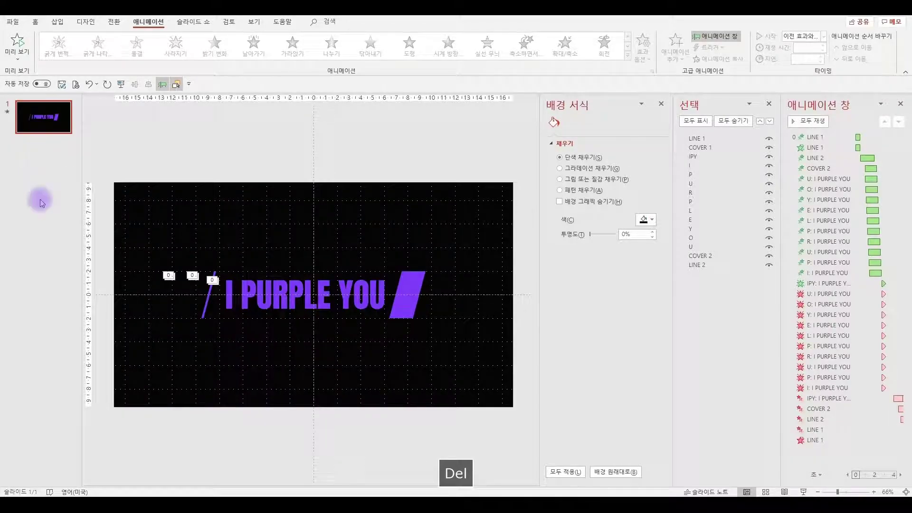
click(37, 122)
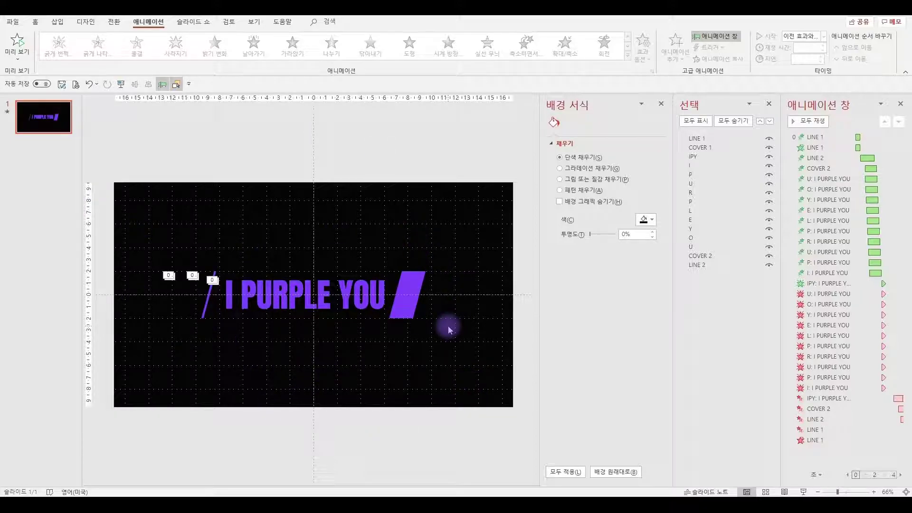
key(F5)
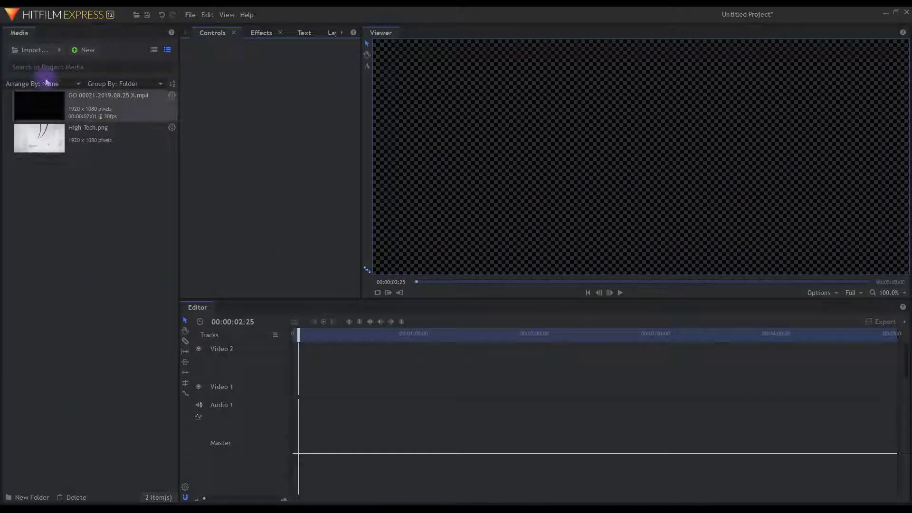
In HitFilm Express, place High Tech.png on Video 1 and the GO 00021.2019.08.25 X.mp4 clip on Video 2, with the playhead at 00:00:03:09.
drag(42, 138, 295, 390)
drag(100, 108, 308, 375)
drag(298, 333, 299, 334)
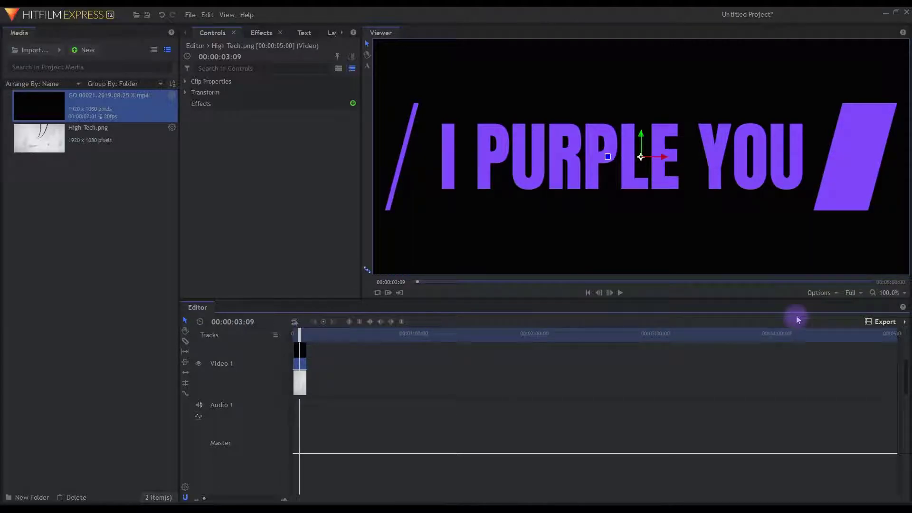
Set the viewer zoom to 66.7% and move the playhead to 00:00:02:18.
click(858, 293)
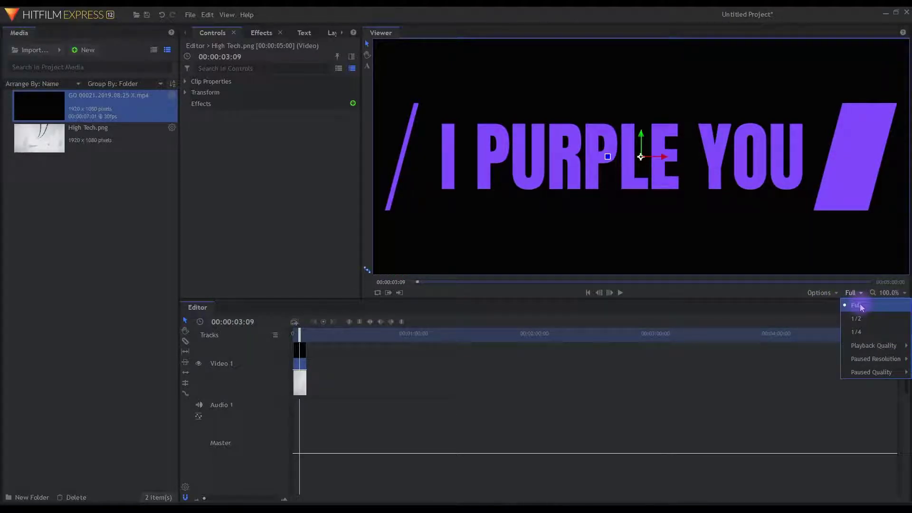
click(886, 292)
click(886, 293)
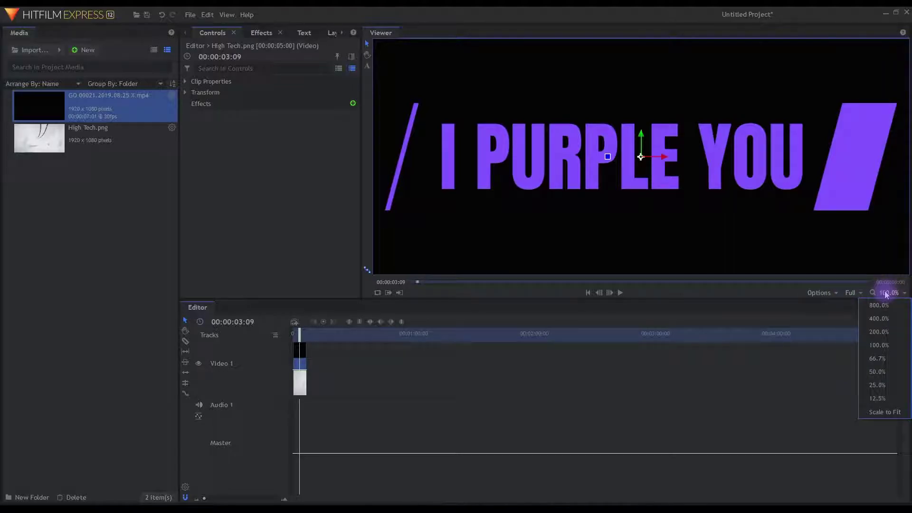
click(884, 359)
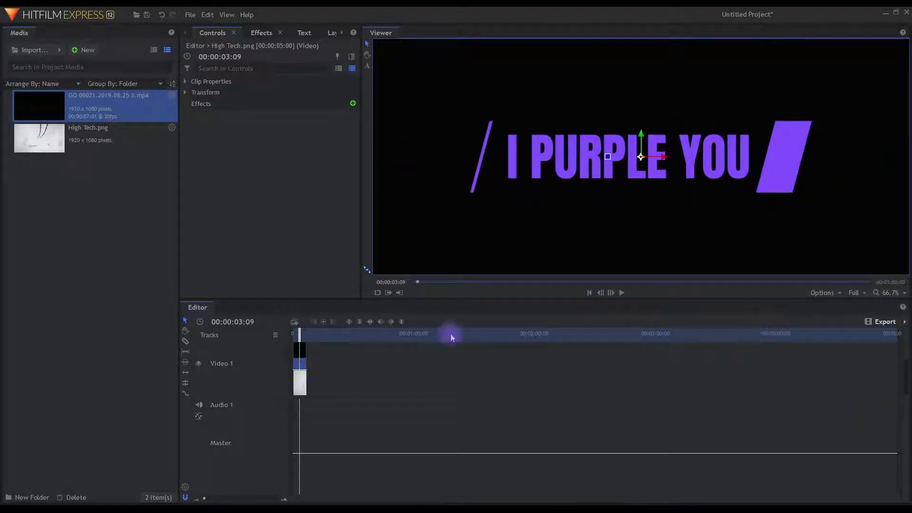
drag(301, 332, 300, 333)
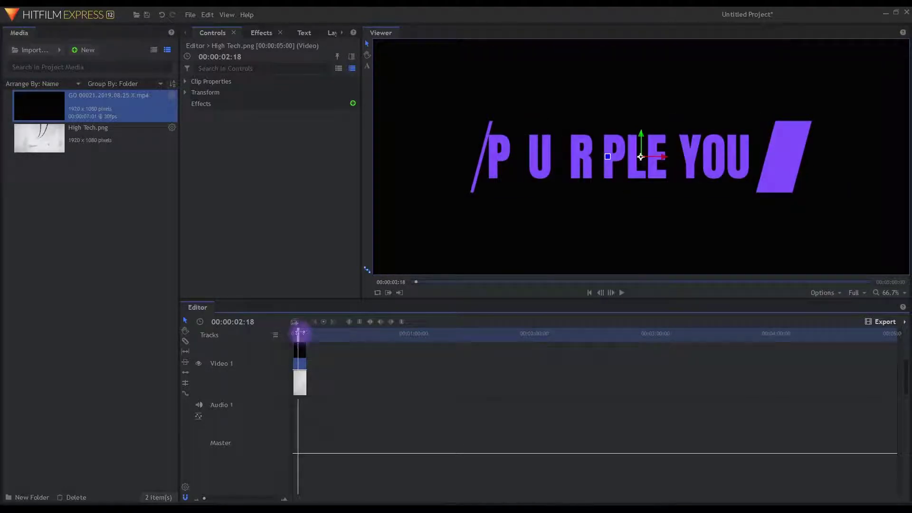
click(123, 224)
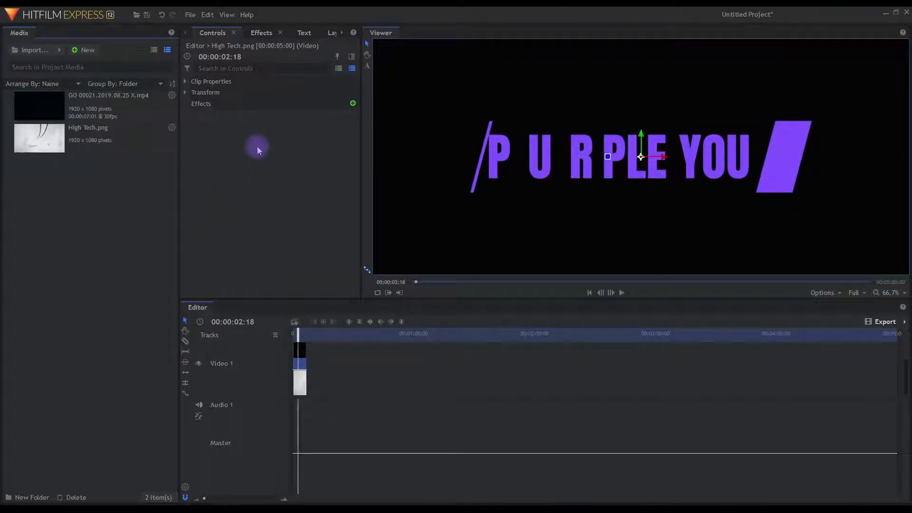
Apply the Hue & RGB Key effect from the Keying effects to the GO 00021.2019.08.25 X.mp4 clip on Video 2.
click(256, 33)
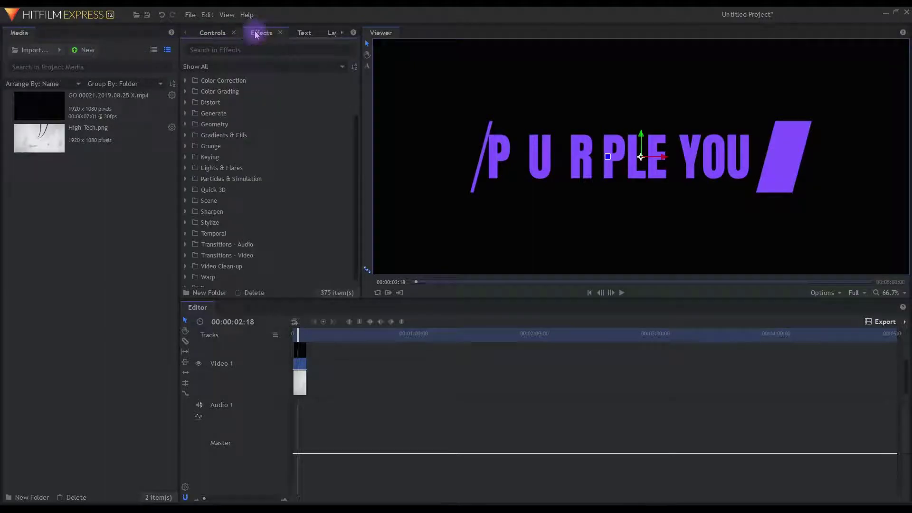
click(220, 162)
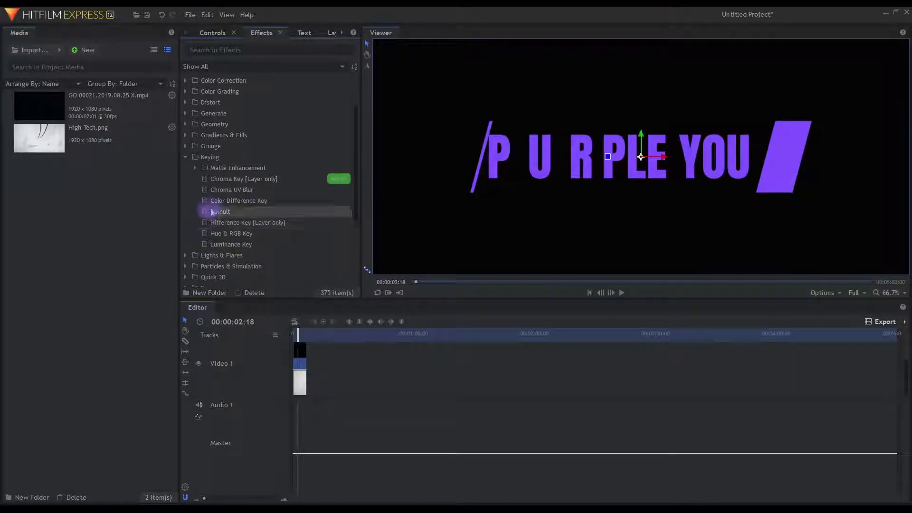
drag(220, 233, 301, 362)
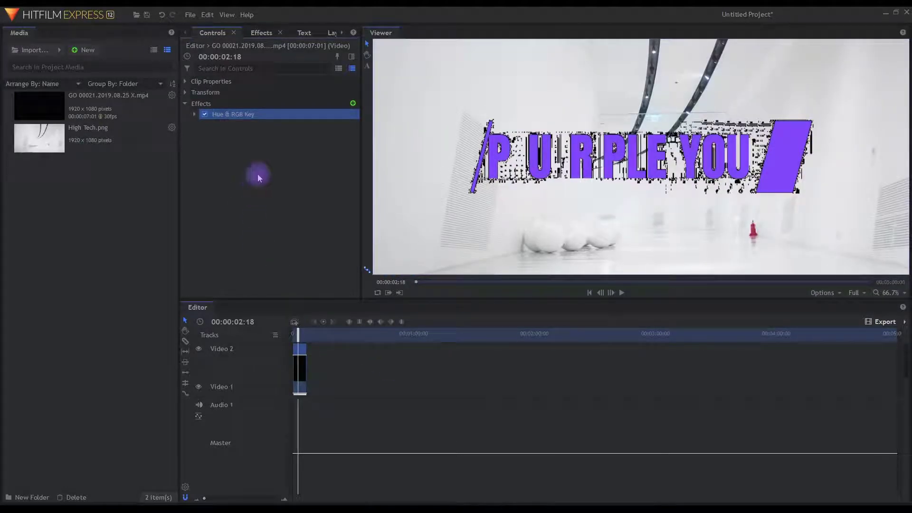
Set the Hue & RGB Key to match colors by RGB and change its key color to black.
click(195, 114)
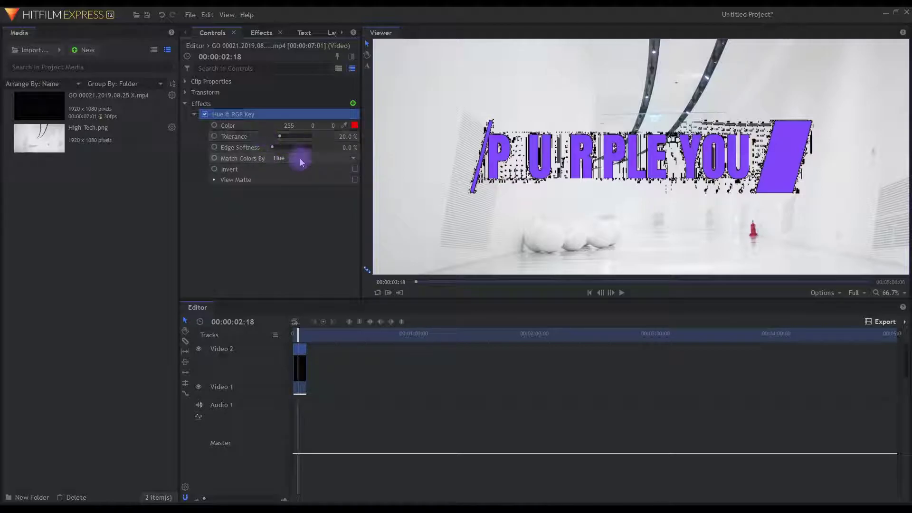
click(296, 159)
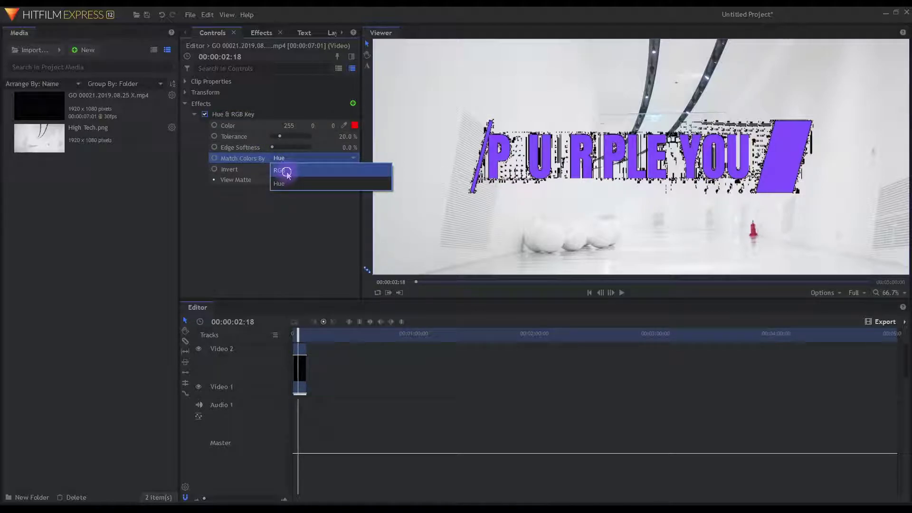
click(287, 172)
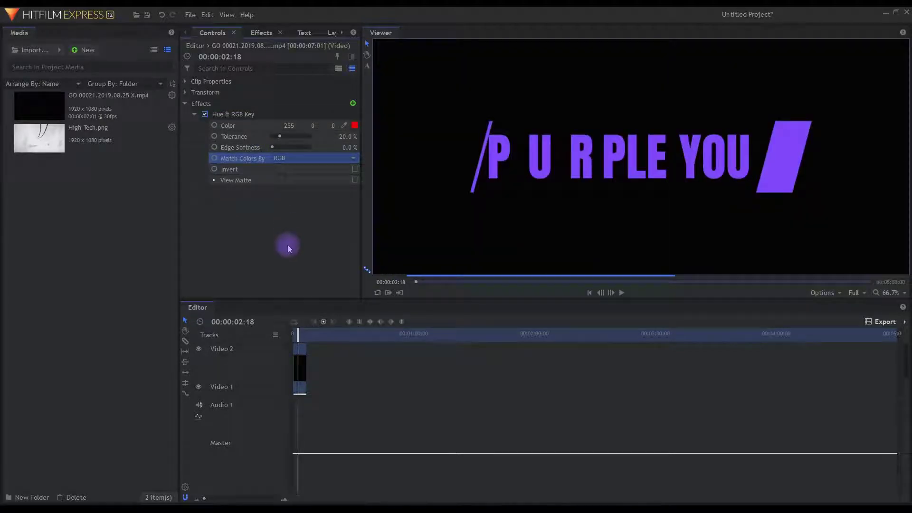
click(355, 126)
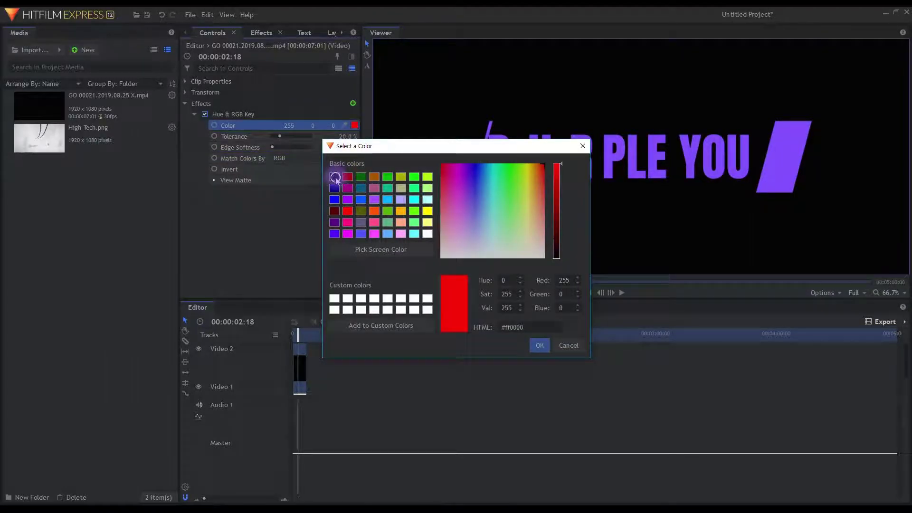
click(335, 176)
click(537, 347)
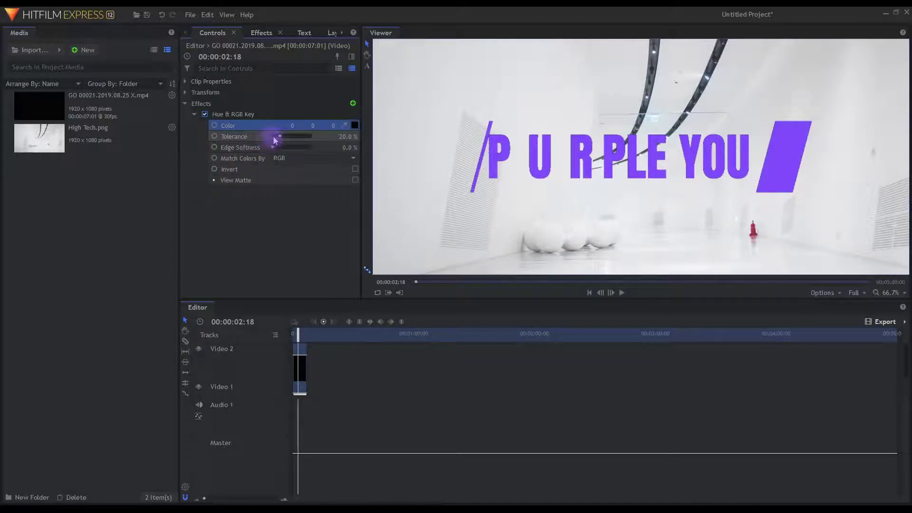
Check the letter edges at 200% viewer zoom and set the key's Tolerance to 55%.
click(890, 292)
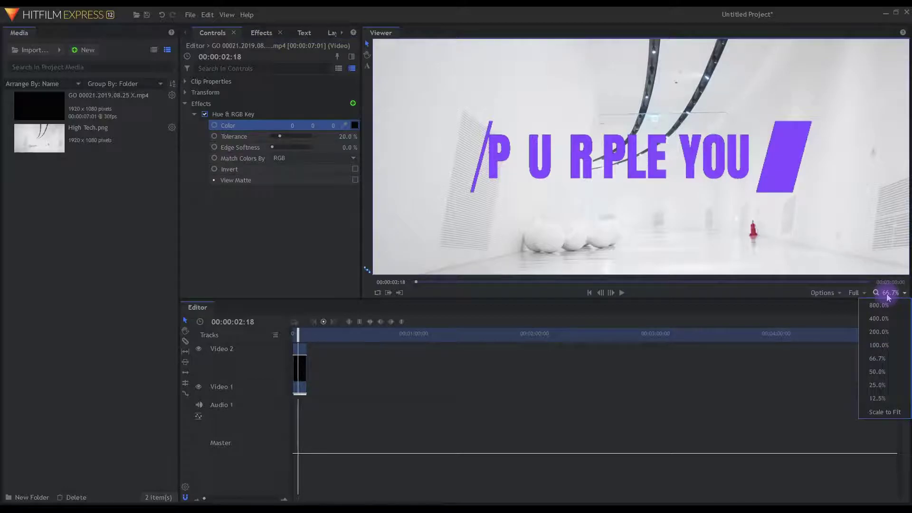
click(879, 332)
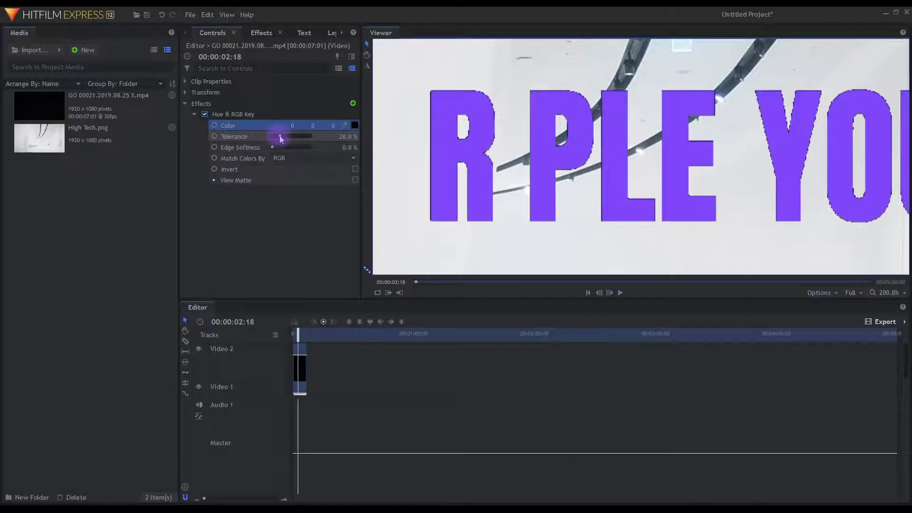
drag(280, 137, 281, 138)
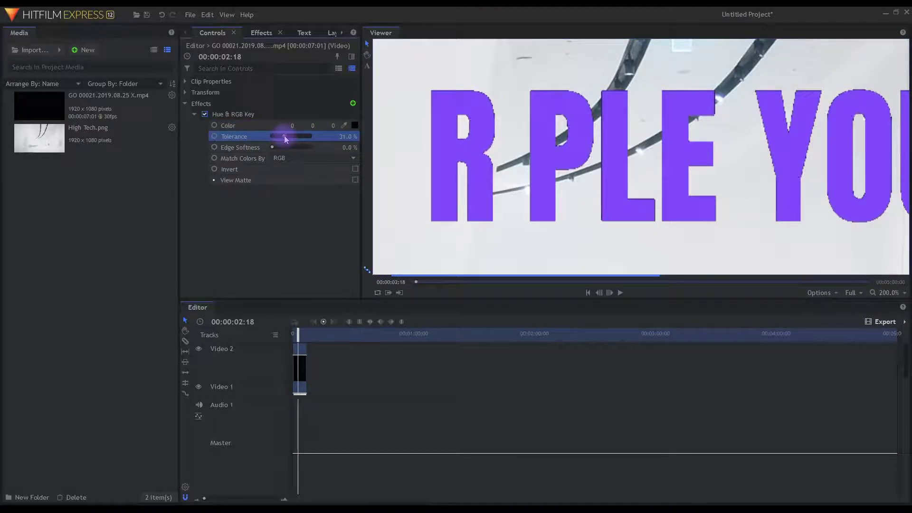
drag(291, 138, 290, 138)
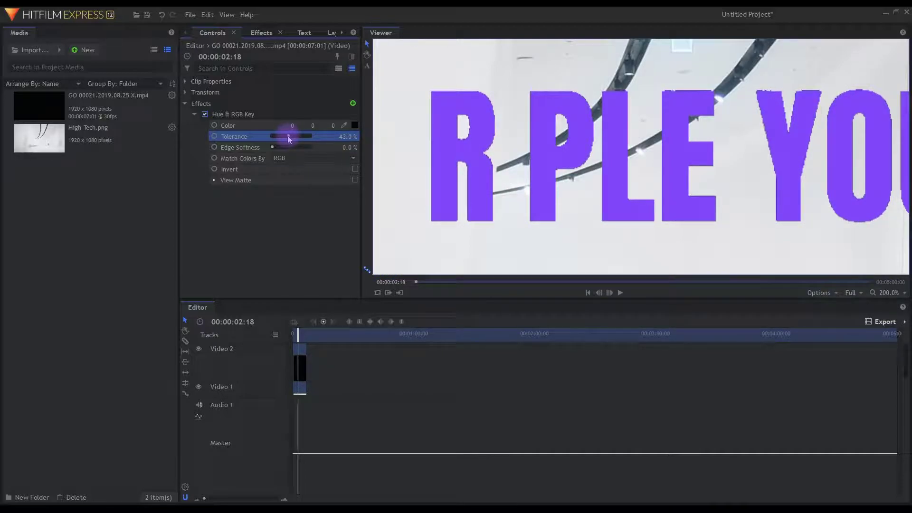
drag(292, 139, 292, 139)
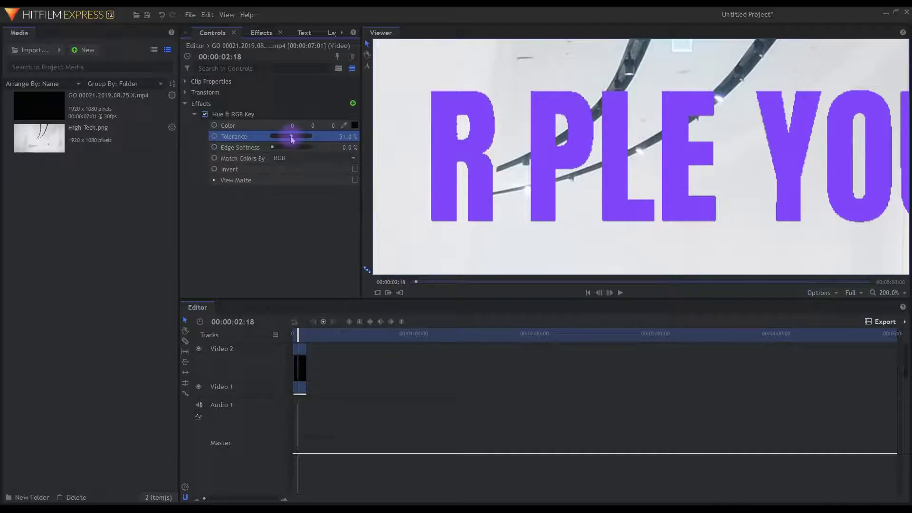
click(339, 136)
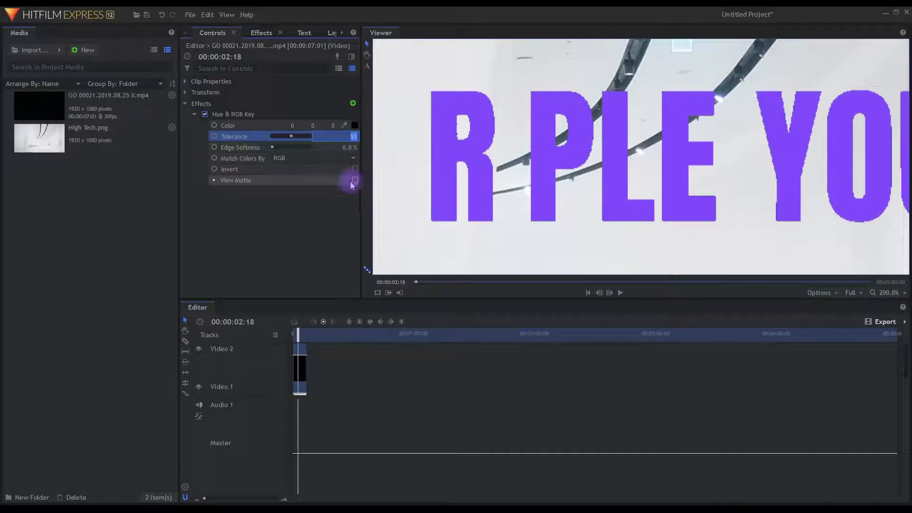
text(5)
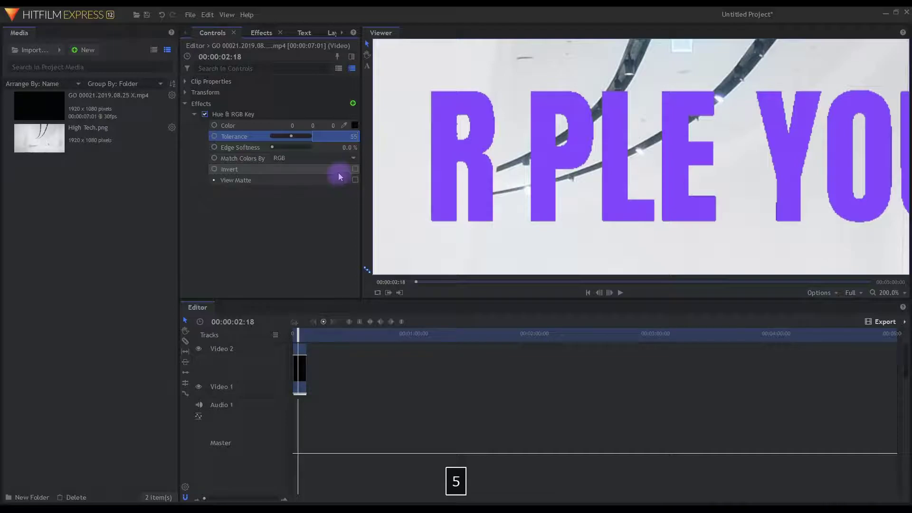
text(5)
key(Return)
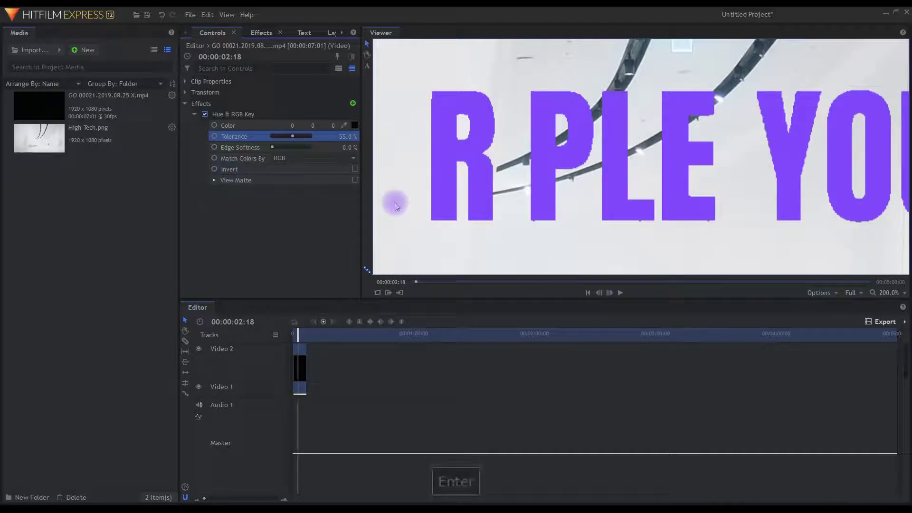
Set the viewer zoom to 50% and play the composite from the start of the timeline, pausing at 00:00:03:14.
click(893, 293)
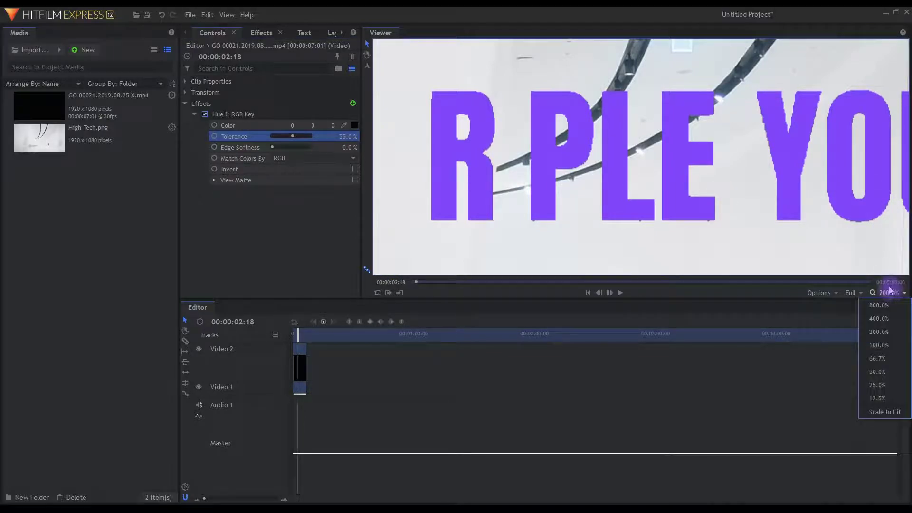
click(879, 372)
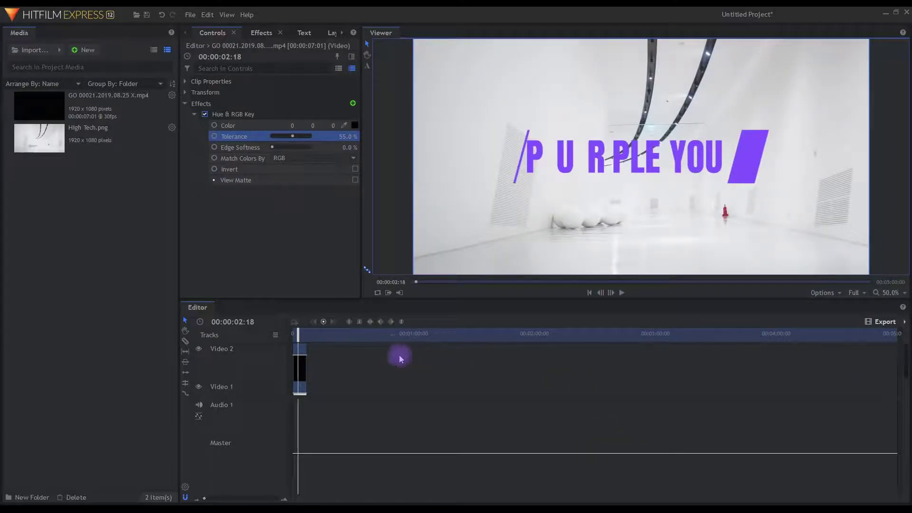
drag(299, 334, 288, 333)
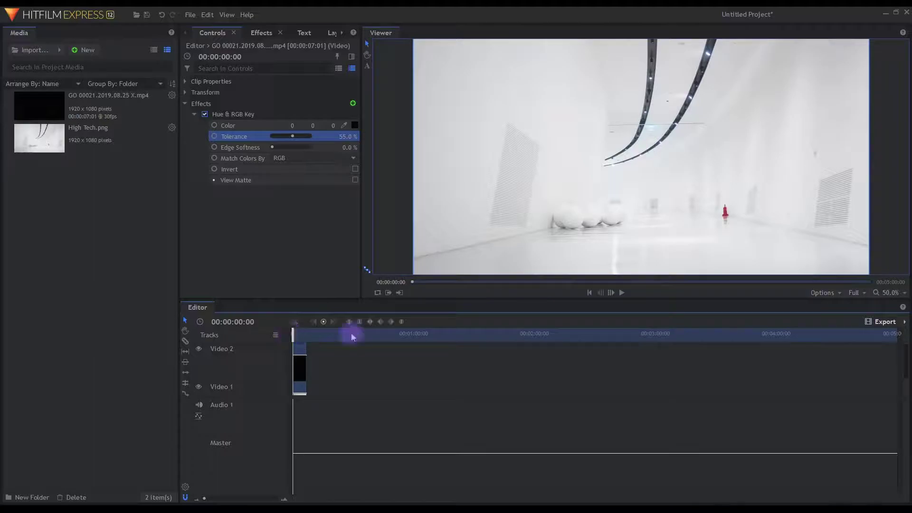
click(622, 292)
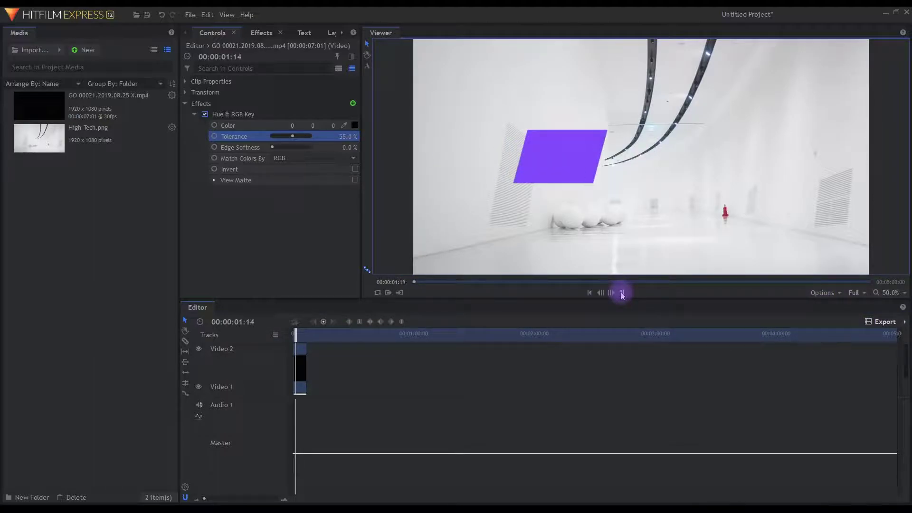
click(622, 292)
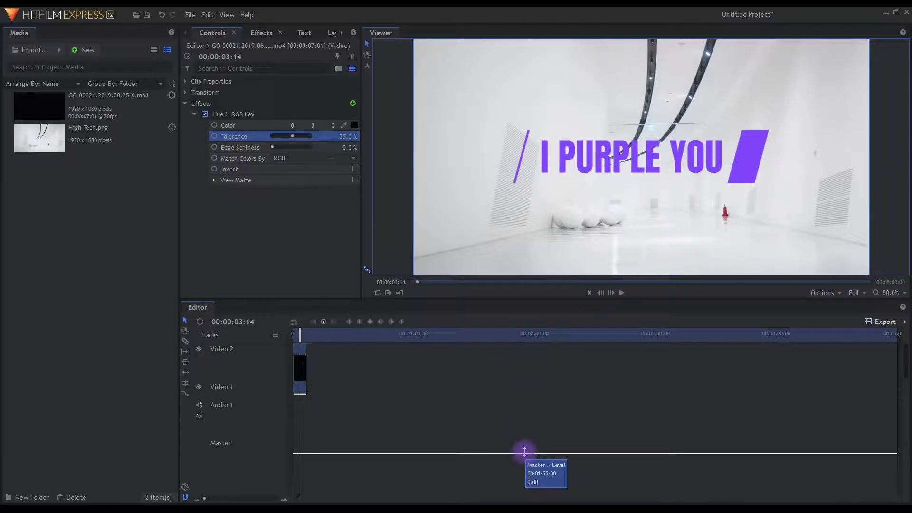
Queue the timeline contents for export with the YouTube 1080p HD preset and start exporting.
click(889, 324)
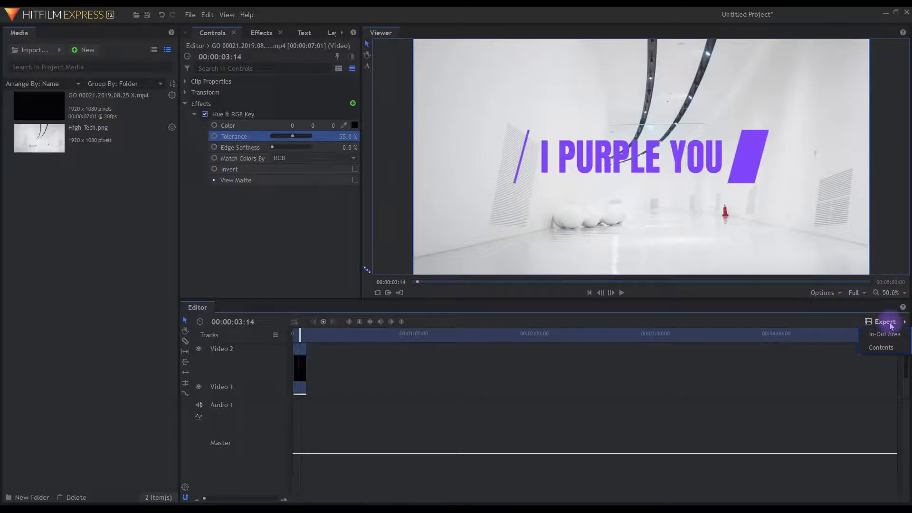
click(887, 347)
click(466, 283)
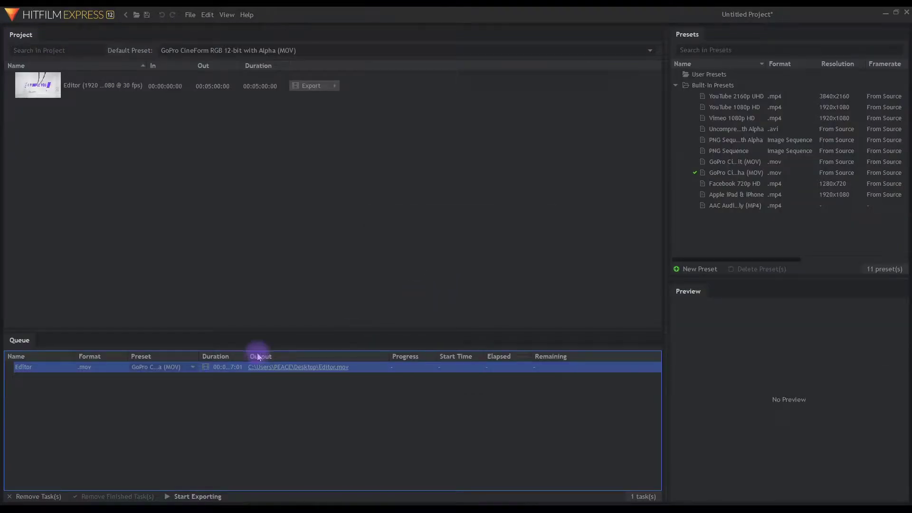
click(163, 369)
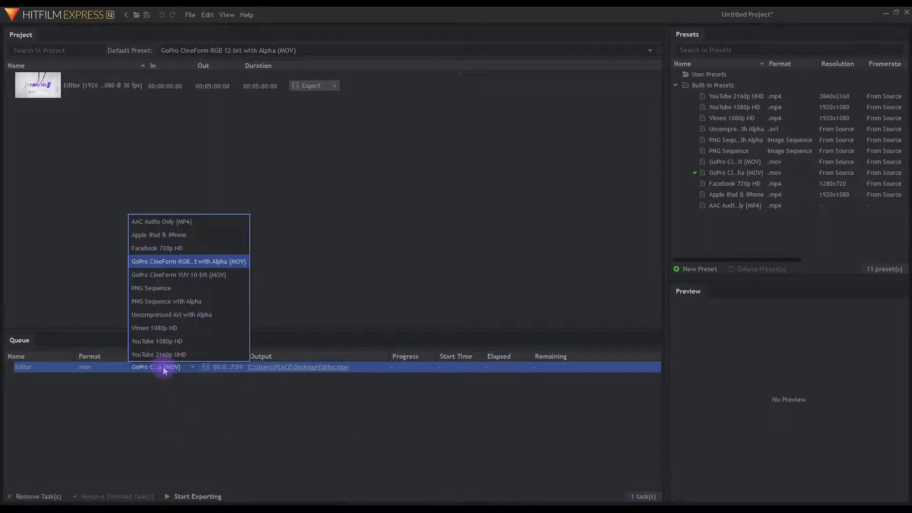
click(162, 342)
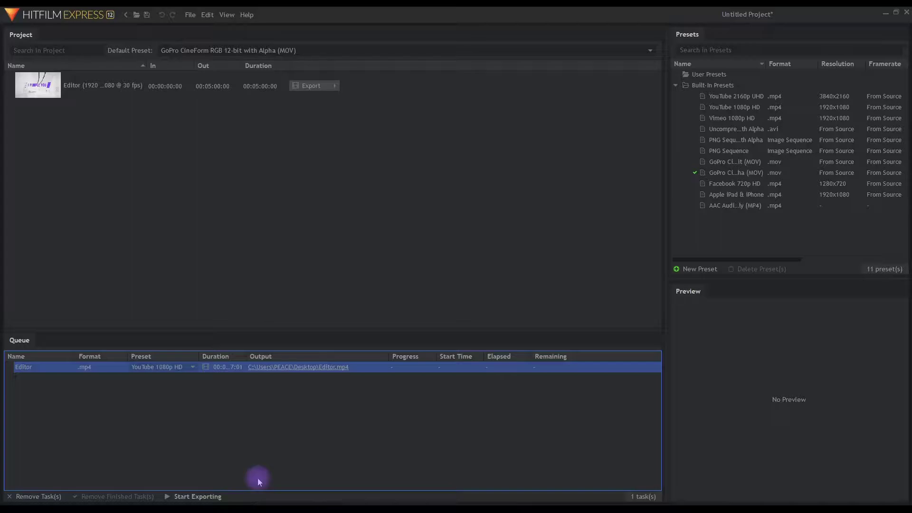
click(208, 498)
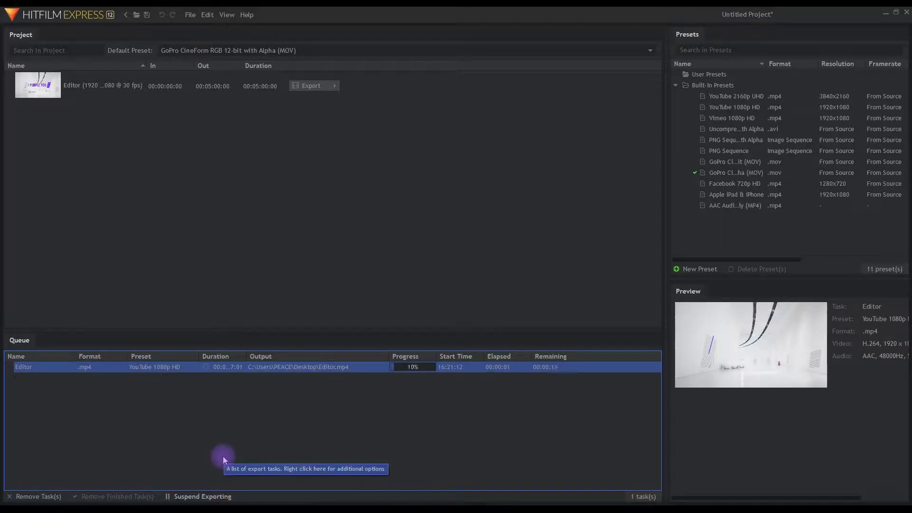